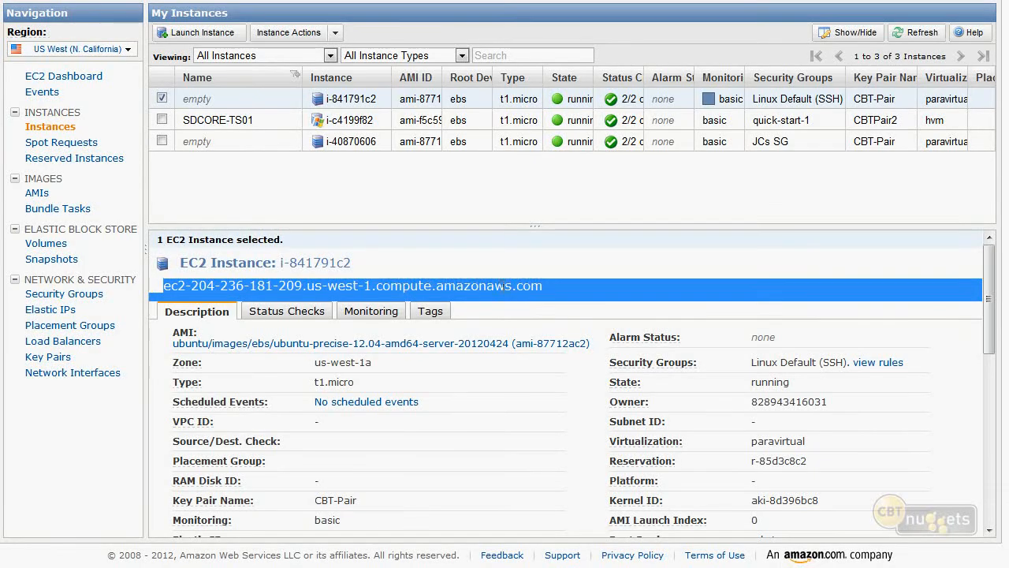
# Step: Examine the public DNS name and private IP address in the details of instance i-841791c2
pyautogui.moveTo(303, 286); pyautogui.dragTo(191, 285)
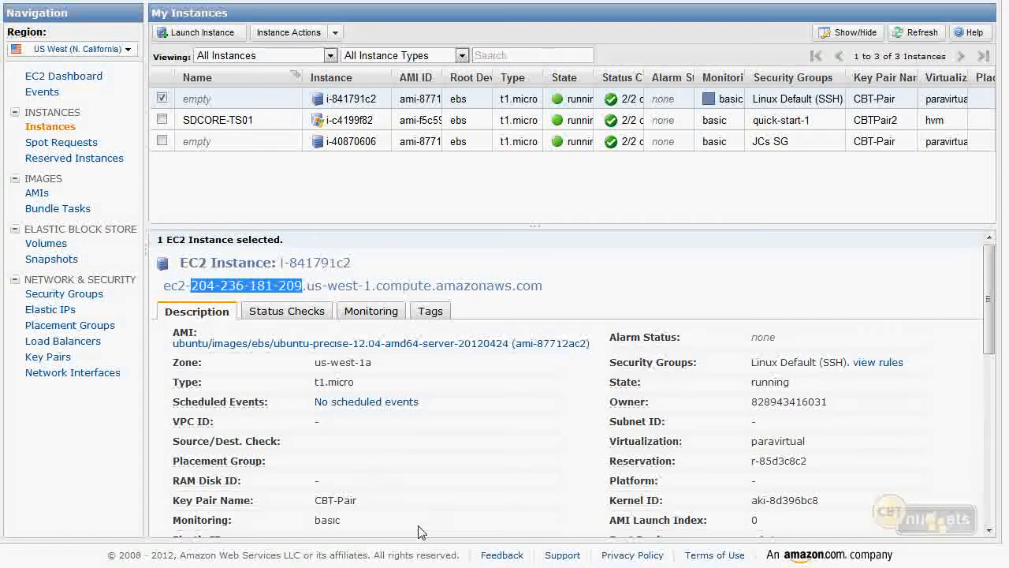
pyautogui.scroll(-5, 622, 453)
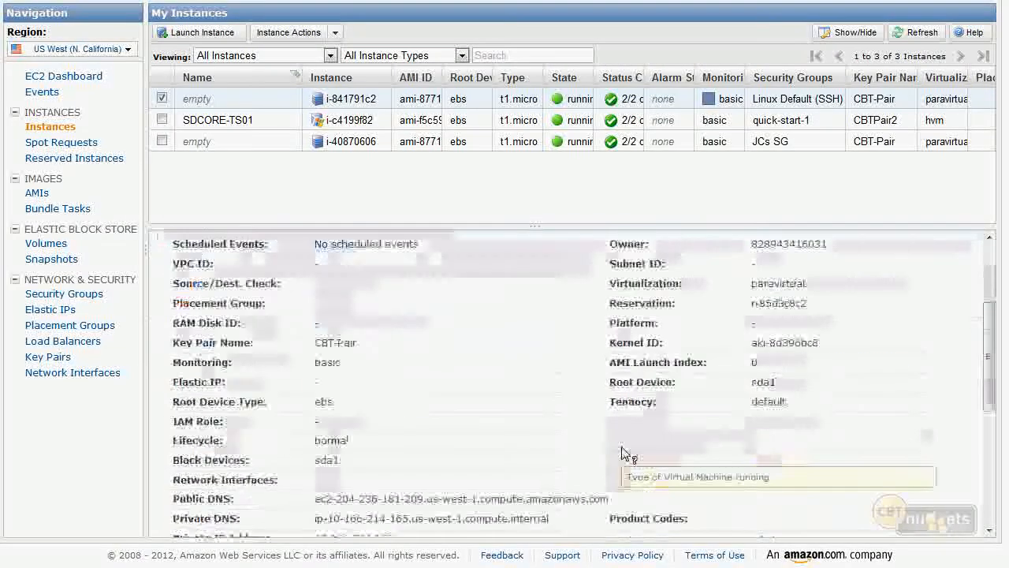
pyautogui.scroll(3, 623, 449)
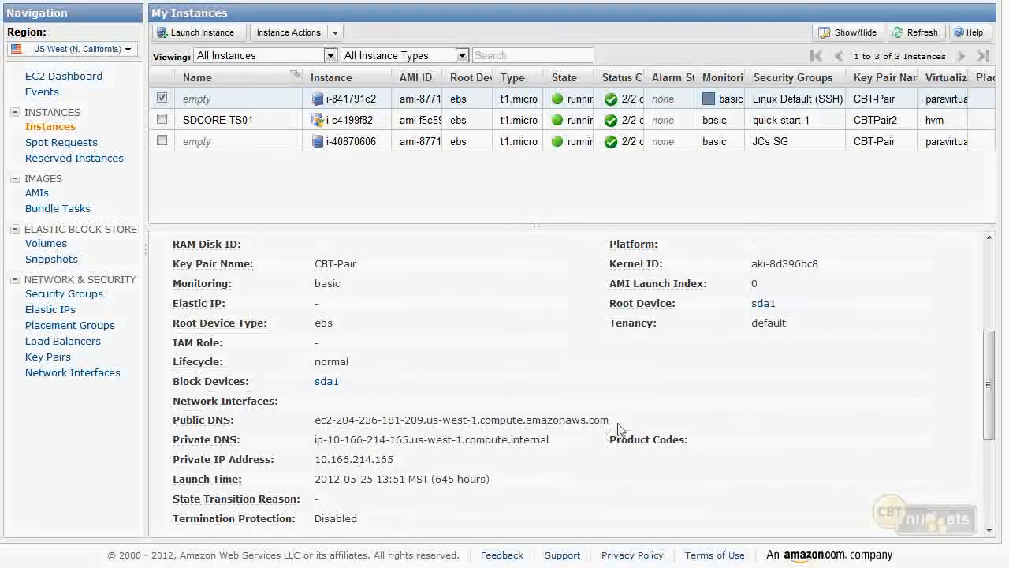
pyautogui.moveTo(621, 420); pyautogui.dragTo(568, 426)
pyautogui.click(521, 429)
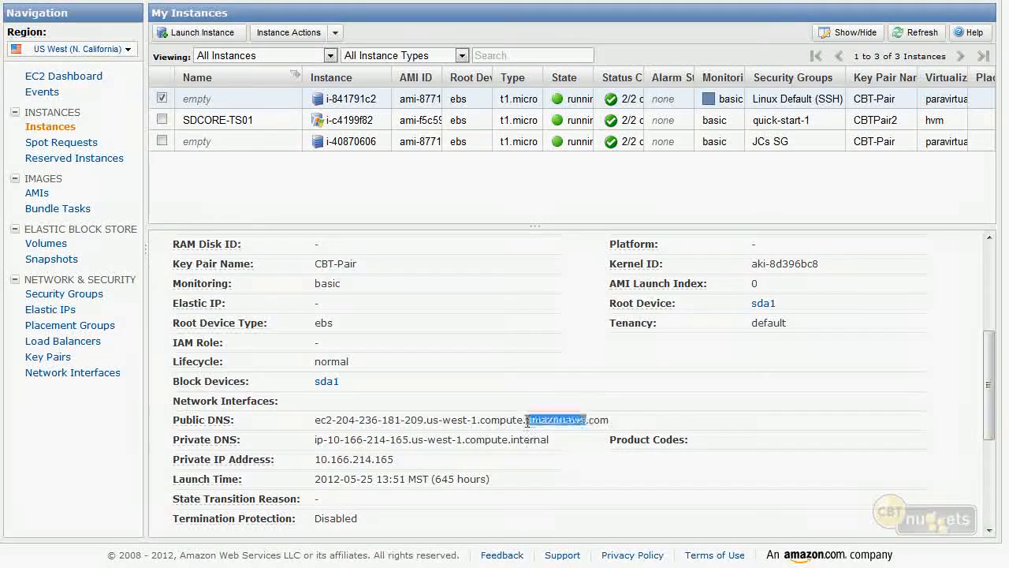
pyautogui.tripleClick(527, 423)
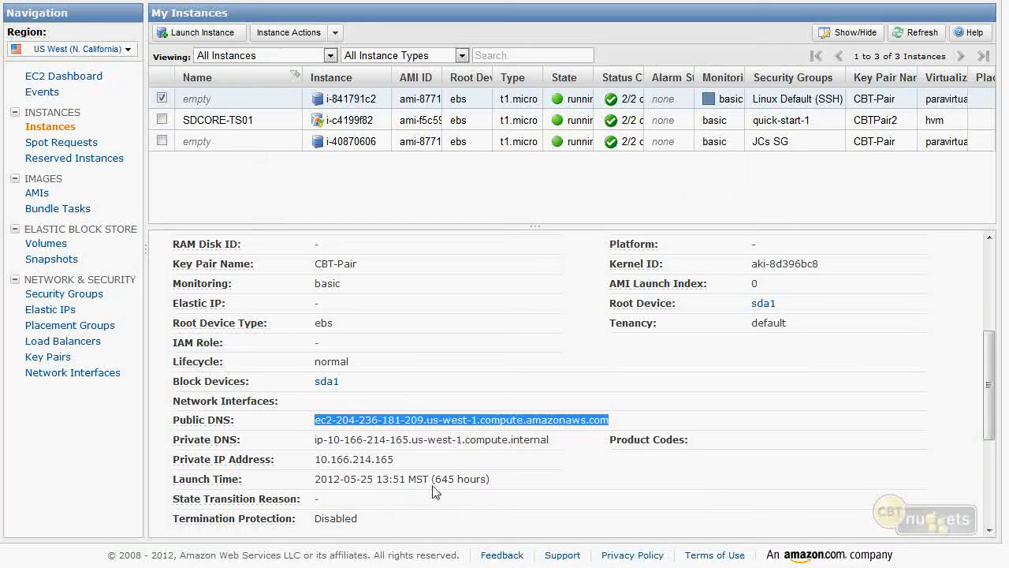
pyautogui.moveTo(402, 466); pyautogui.dragTo(346, 462)
pyautogui.doubleClick(347, 461)
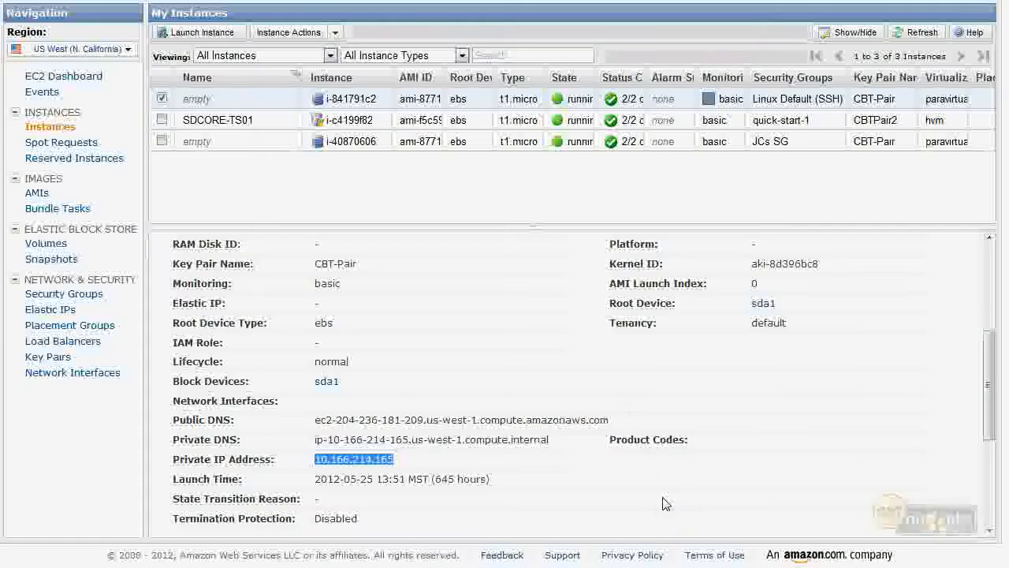
# Step: Allocate two new Elastic IP addresses for use in EC2
pyautogui.click(59, 313)
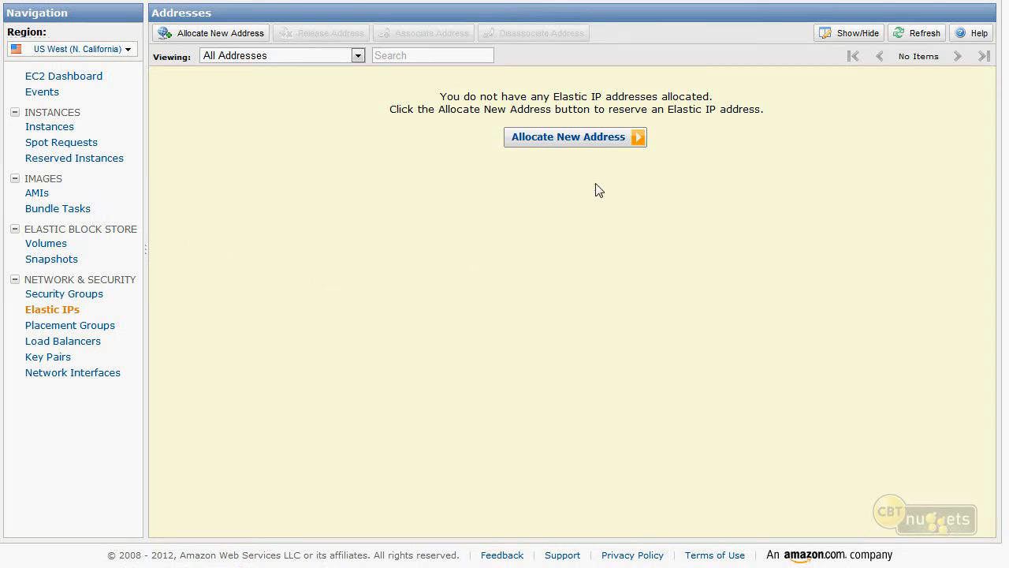
pyautogui.click(585, 145)
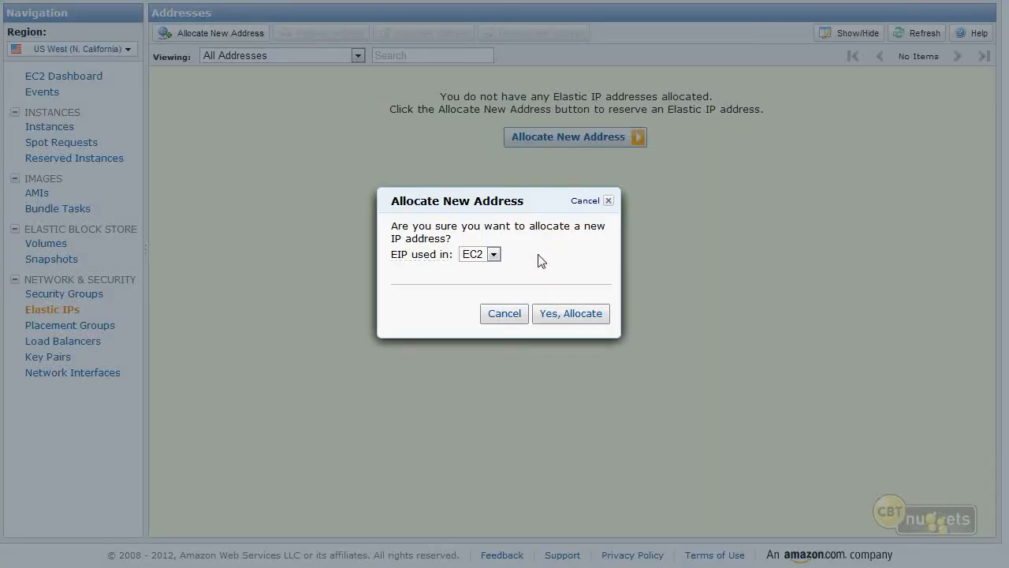
pyautogui.click(493, 256)
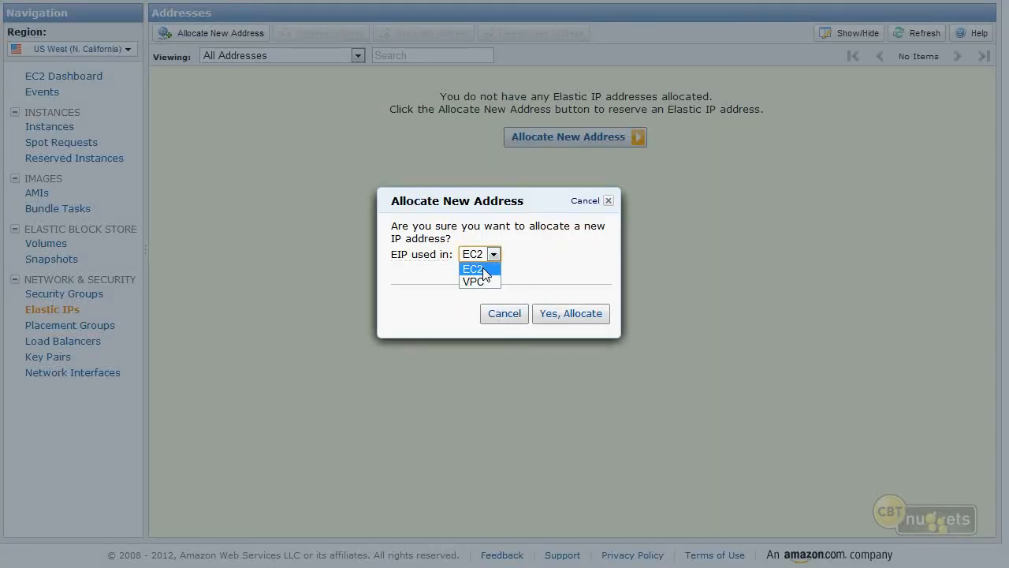
pyautogui.click(479, 269)
pyautogui.click(589, 315)
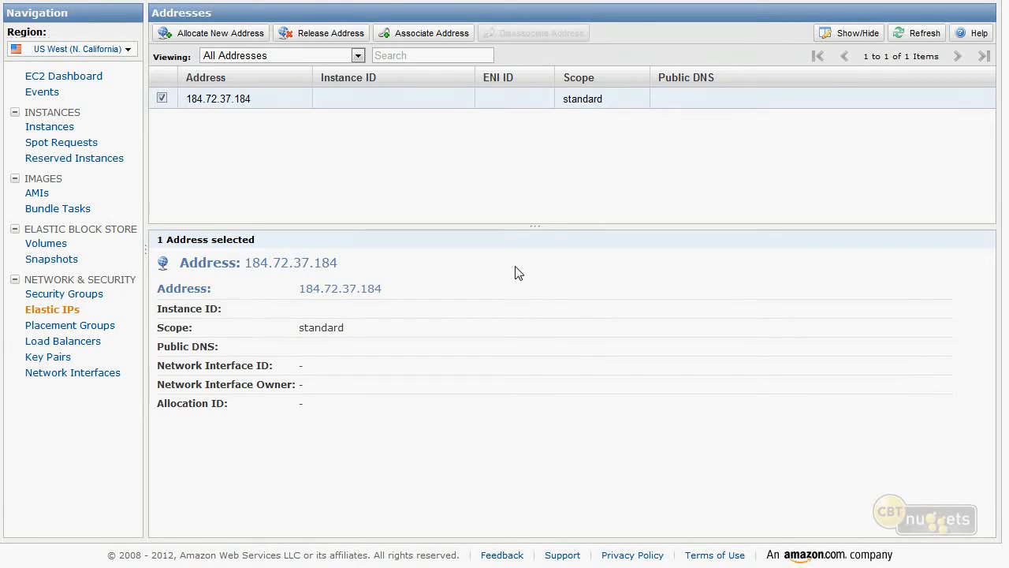
pyautogui.click(194, 35)
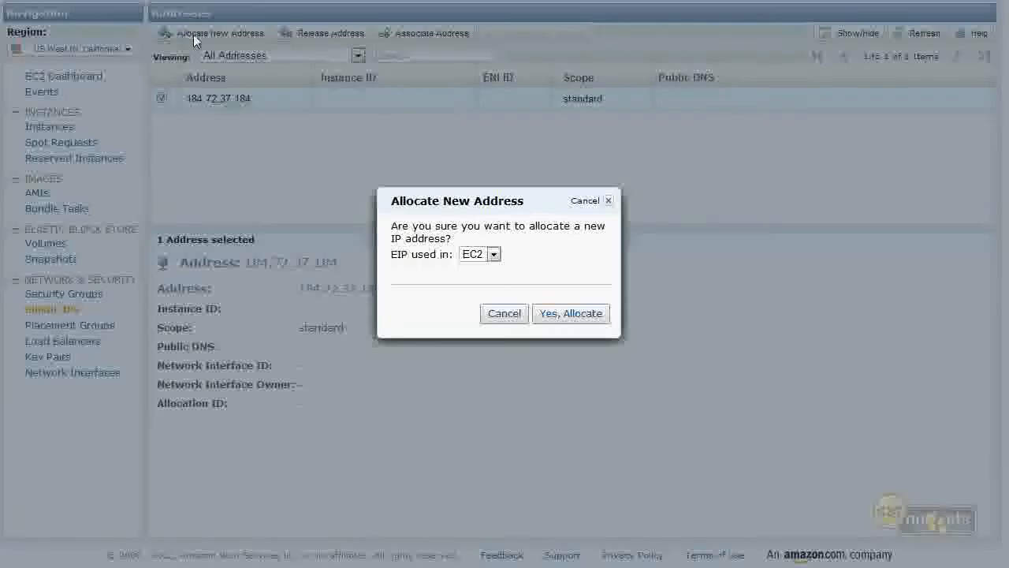
pyautogui.click(584, 313)
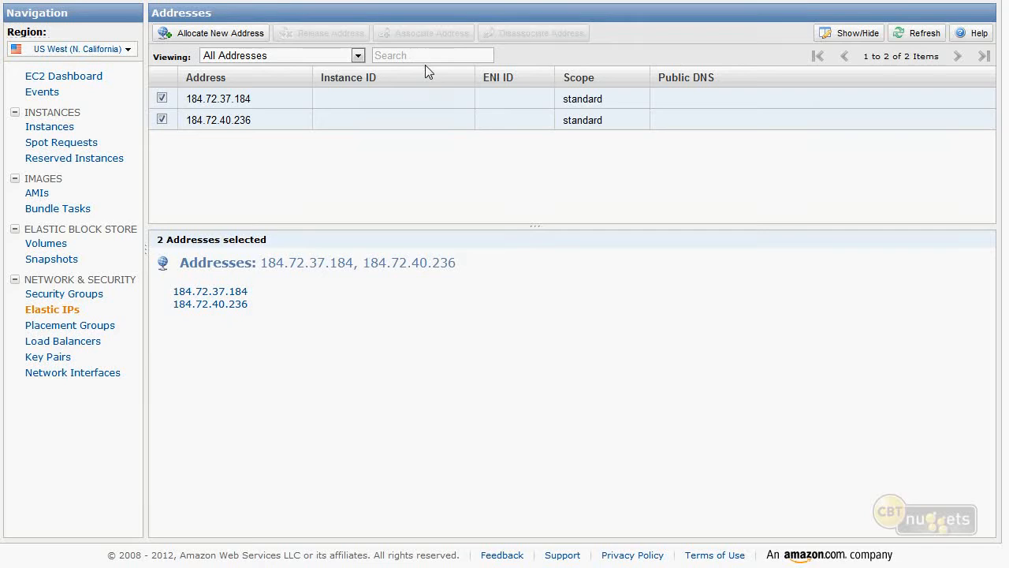
# Step: Associate the Elastic IP address 184.72.37.184 with instance i-841791c2
pyautogui.click(257, 100)
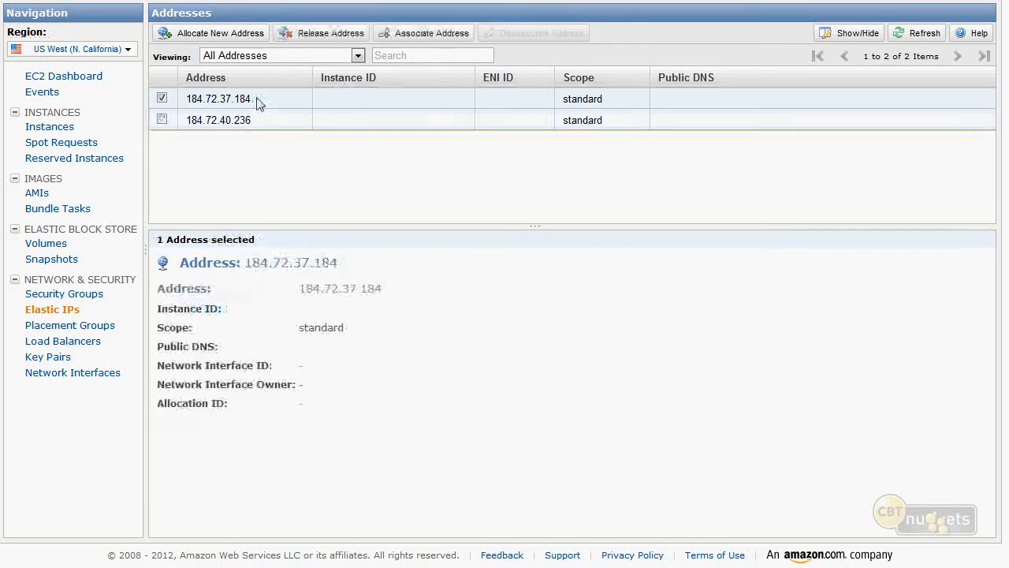
pyautogui.click(421, 35)
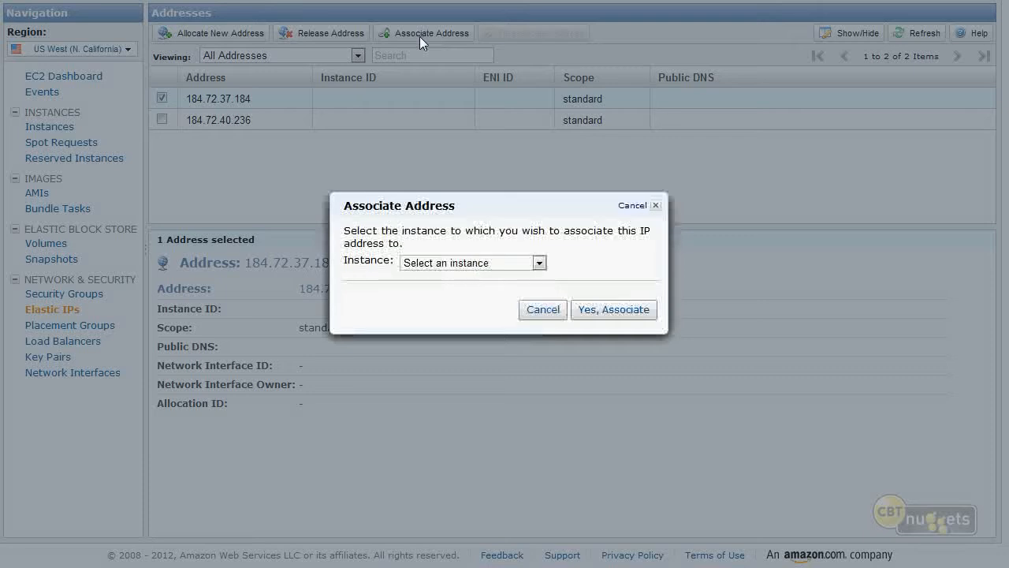
pyautogui.click(499, 266)
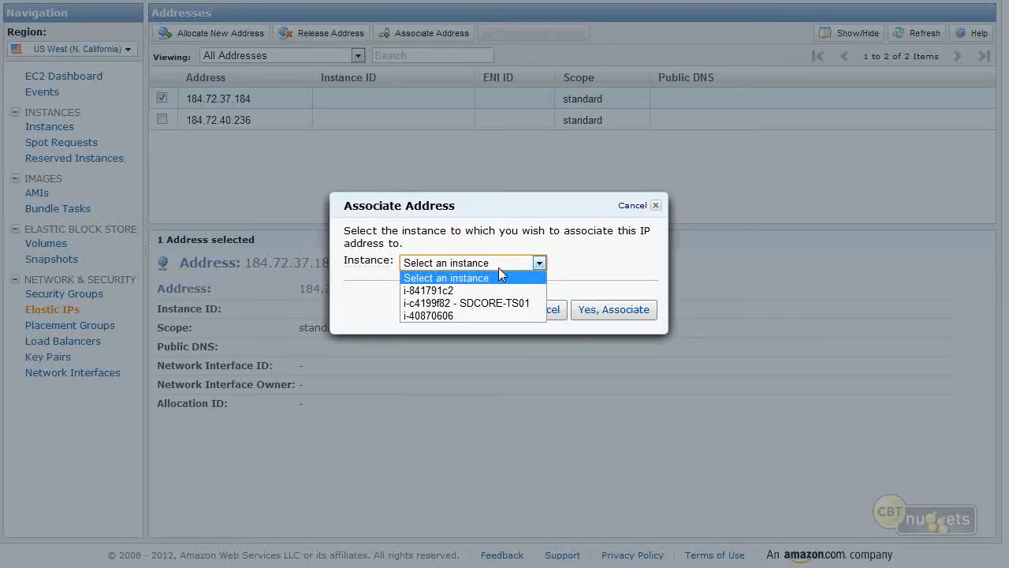
pyautogui.click(480, 290)
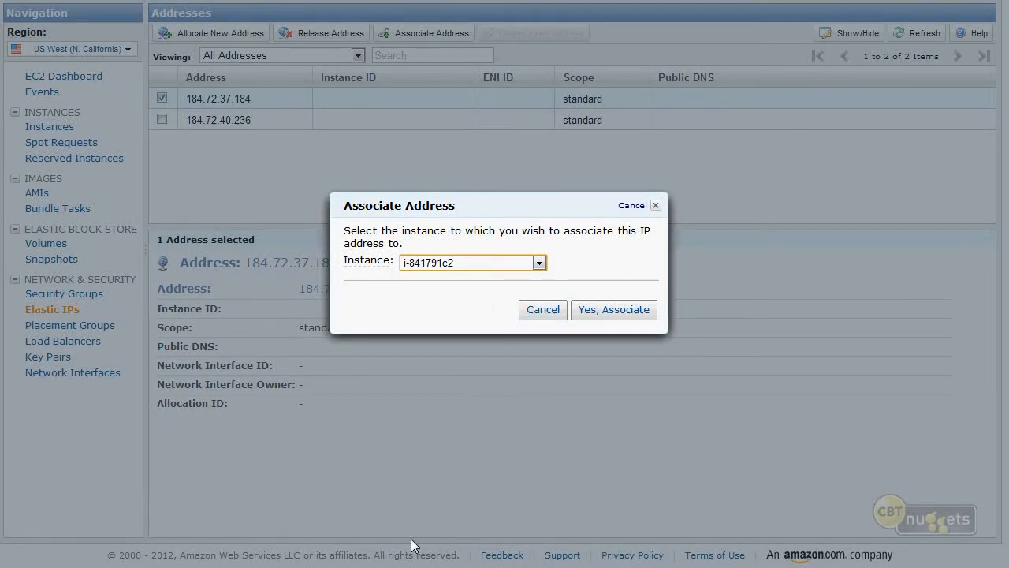
pyautogui.click(613, 309)
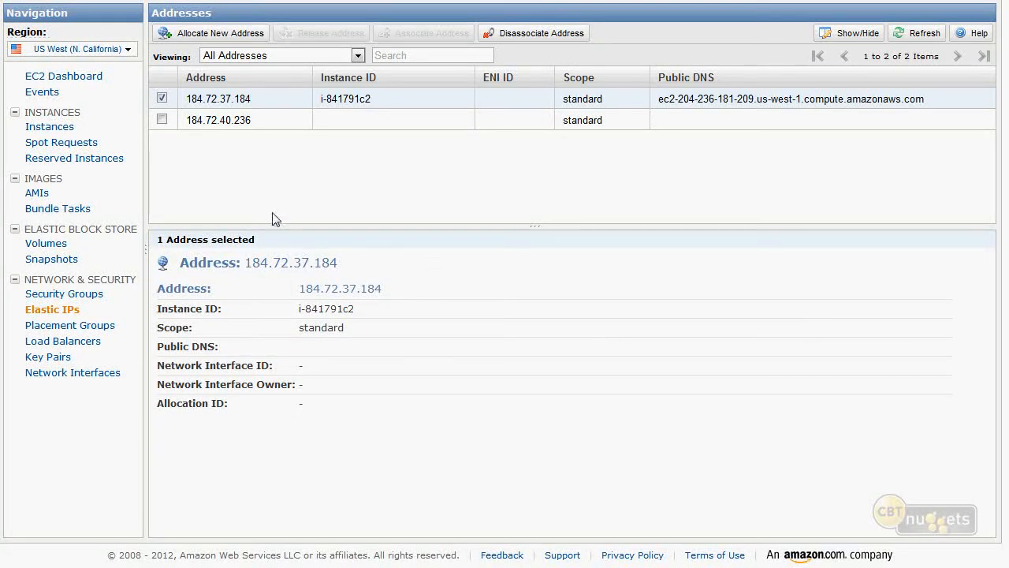
# Step: Associate the Elastic IP address 184.72.40.236 with instance i-c4199f82 - SDCORE-TS01
pyautogui.click(253, 121)
pyautogui.click(431, 33)
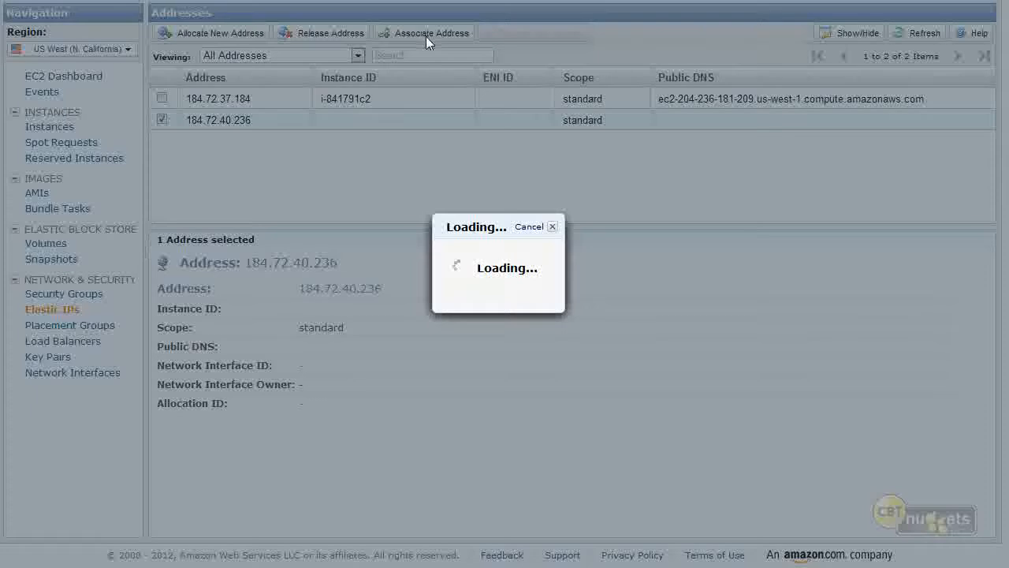
pyautogui.click(510, 264)
pyautogui.click(505, 303)
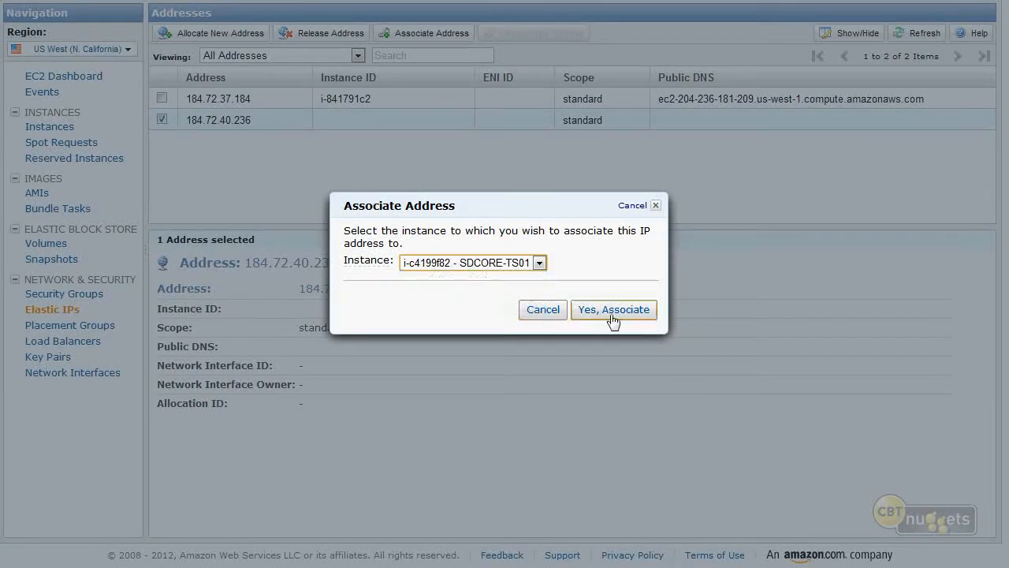
pyautogui.click(611, 311)
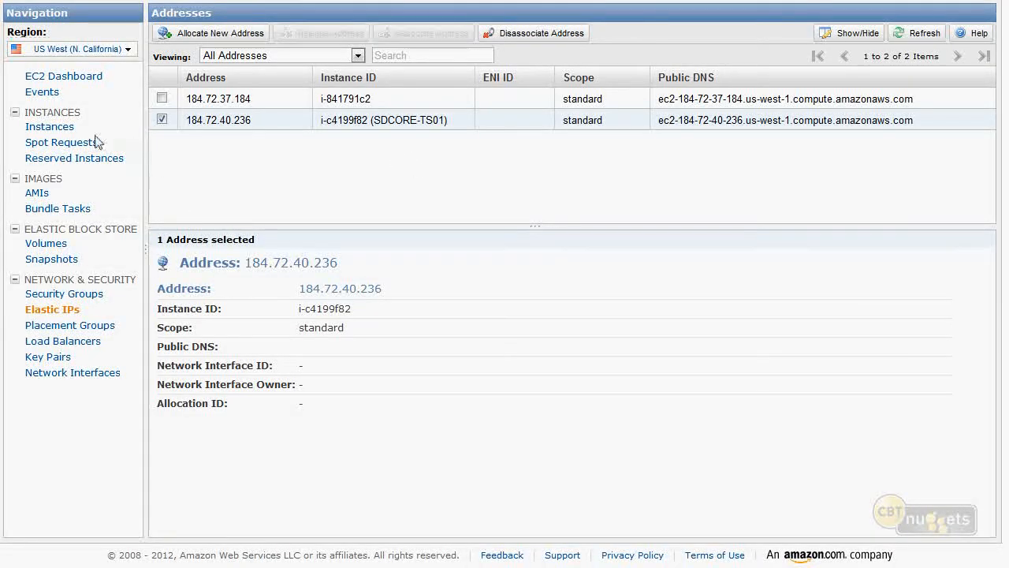
pyautogui.moveTo(268, 98); pyautogui.dragTo(178, 95)
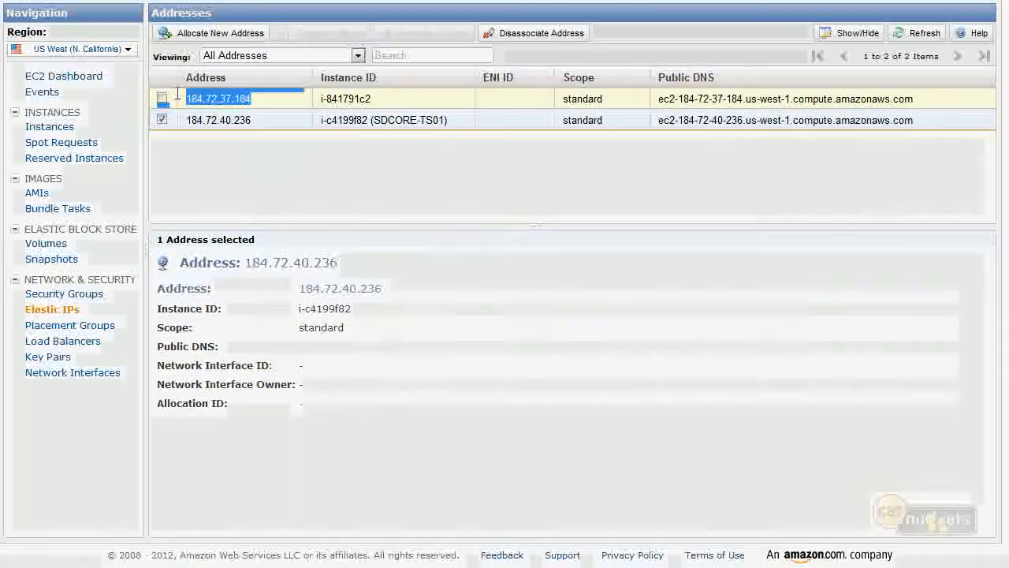
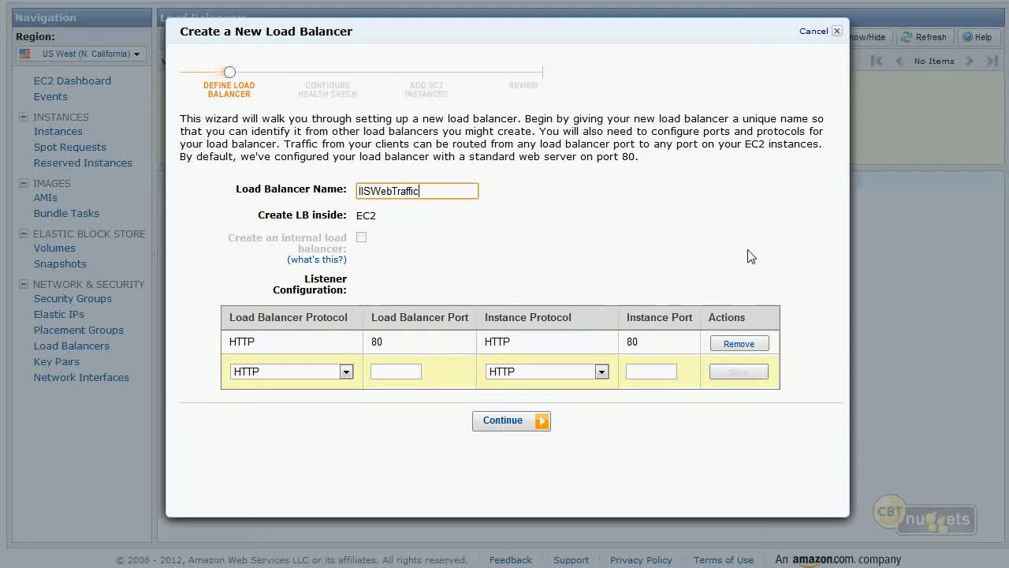
# Step: Review the protocols and ports of the default listener for the IISWebTraffic load balancer
pyautogui.doubleClick(236, 341)
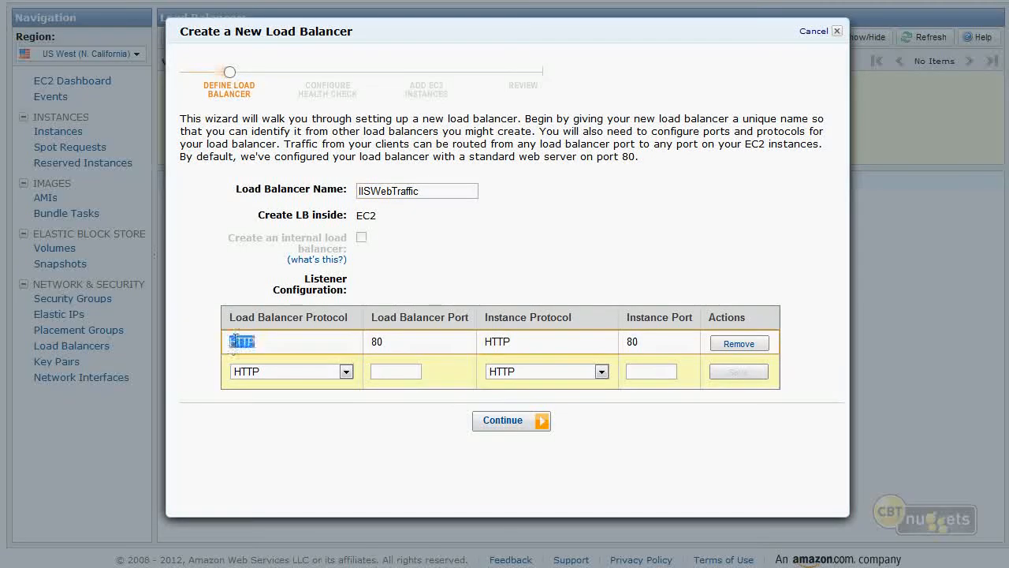
pyautogui.click(230, 342)
pyautogui.moveTo(230, 341); pyautogui.dragTo(676, 340)
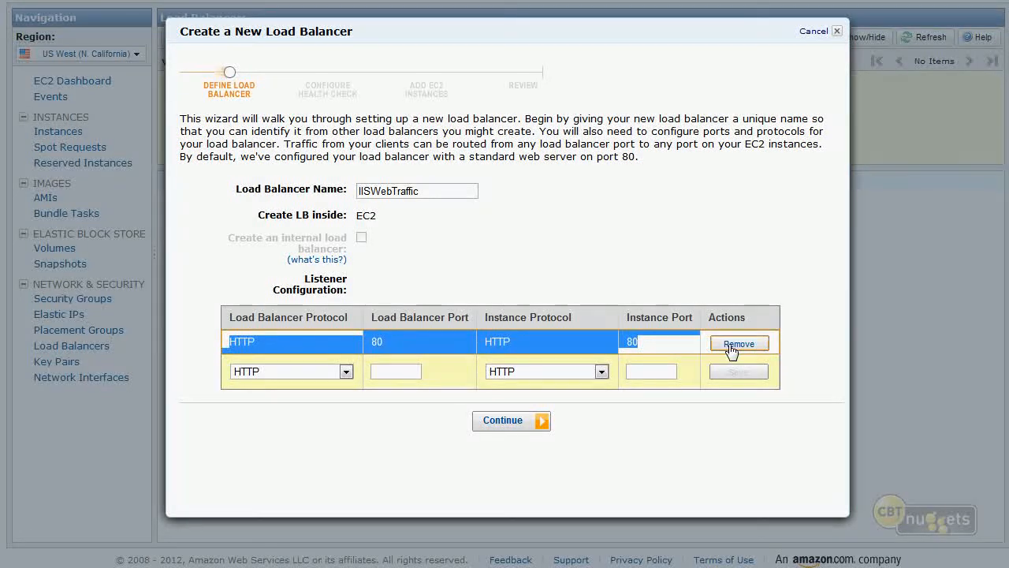
pyautogui.click(654, 351)
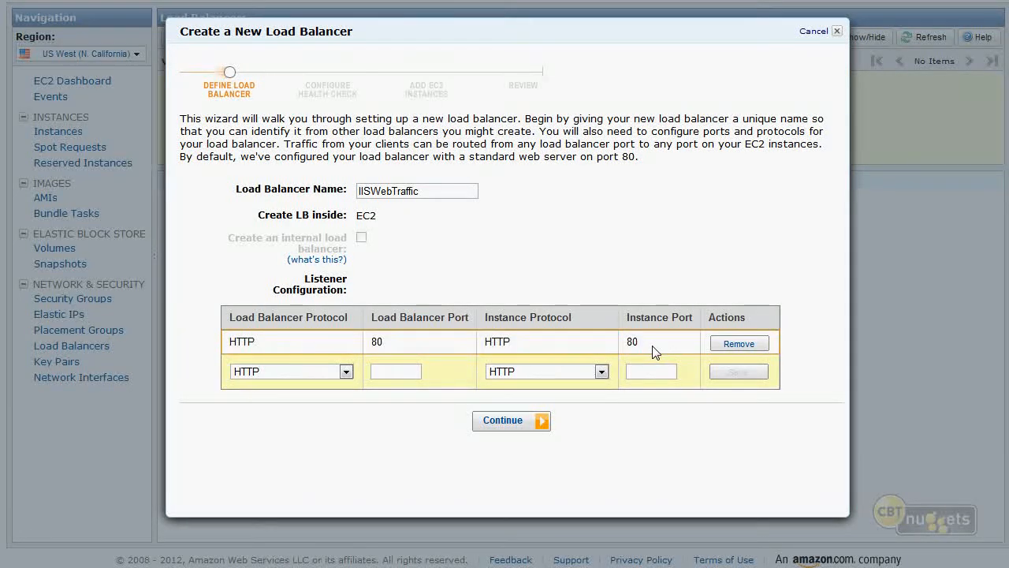
pyautogui.doubleClick(376, 344)
pyautogui.doubleClick(634, 342)
# Step: Replace the default listener with one forwarding HTTP load balancer port 80 to HTTP instance port 8080
pyautogui.click(727, 343)
pyautogui.click(403, 347)
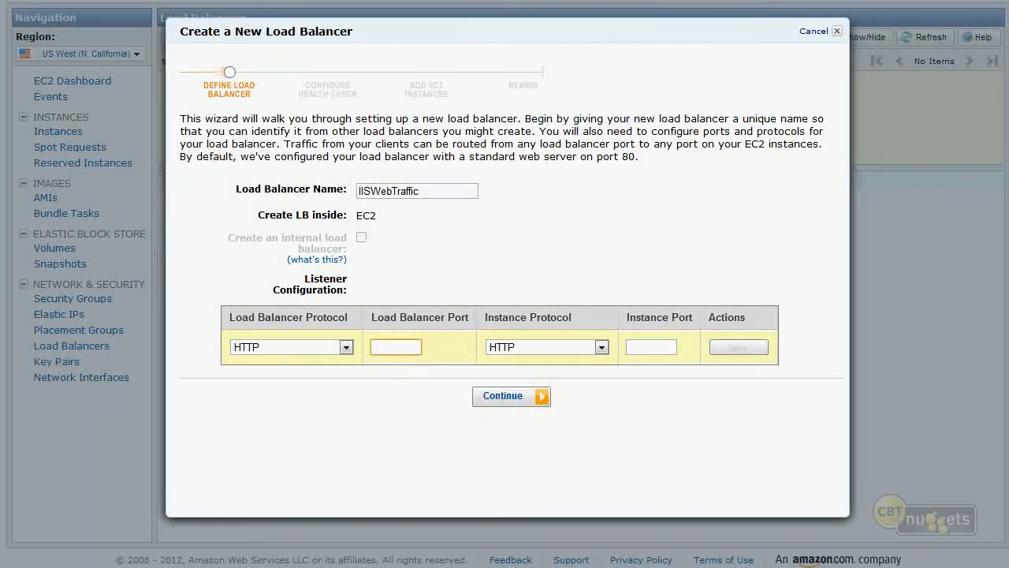
pyautogui.write('80')
pyautogui.press('Tab')
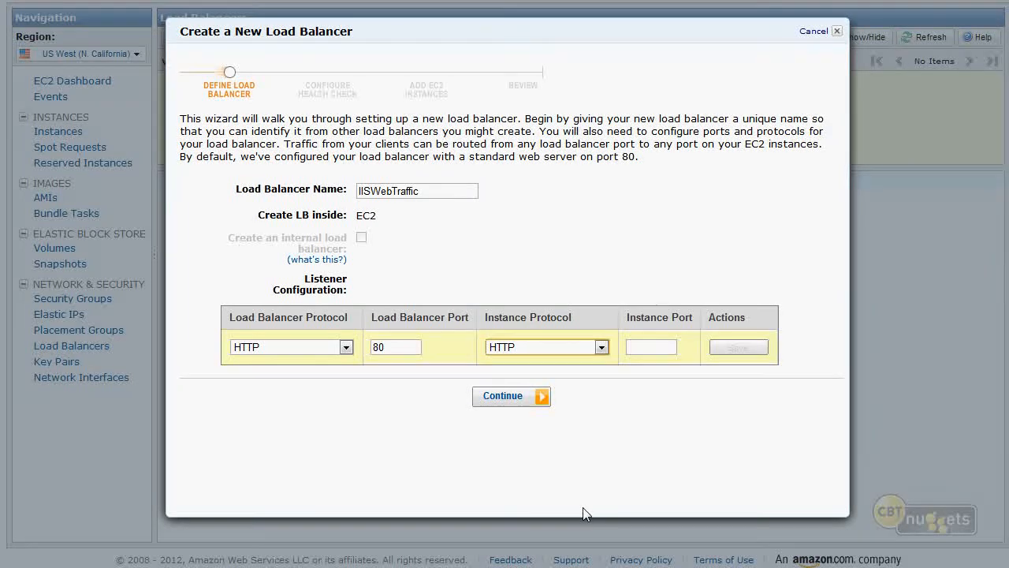
pyautogui.press('Tab')
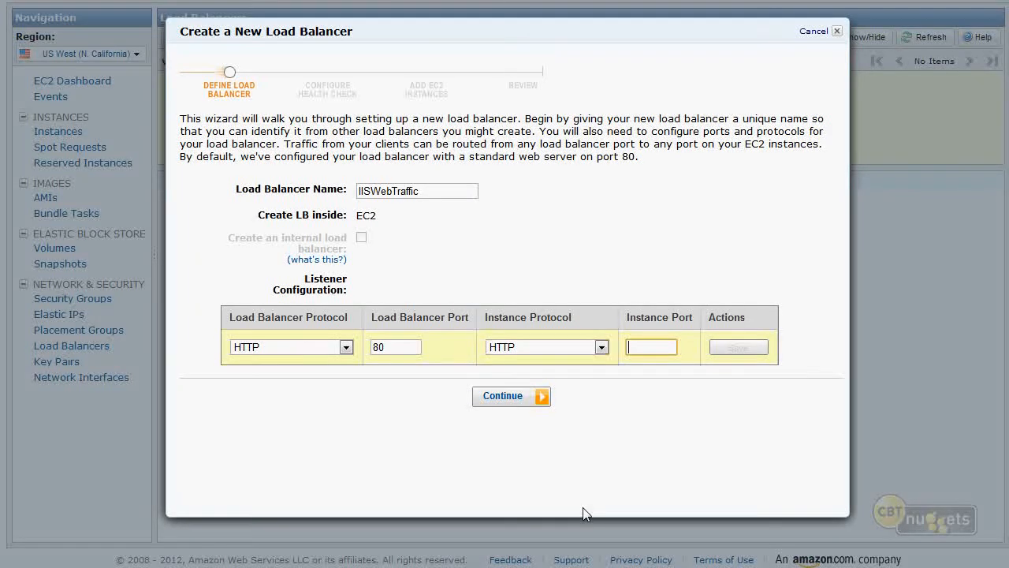
pyautogui.write('8080')
pyautogui.click(738, 349)
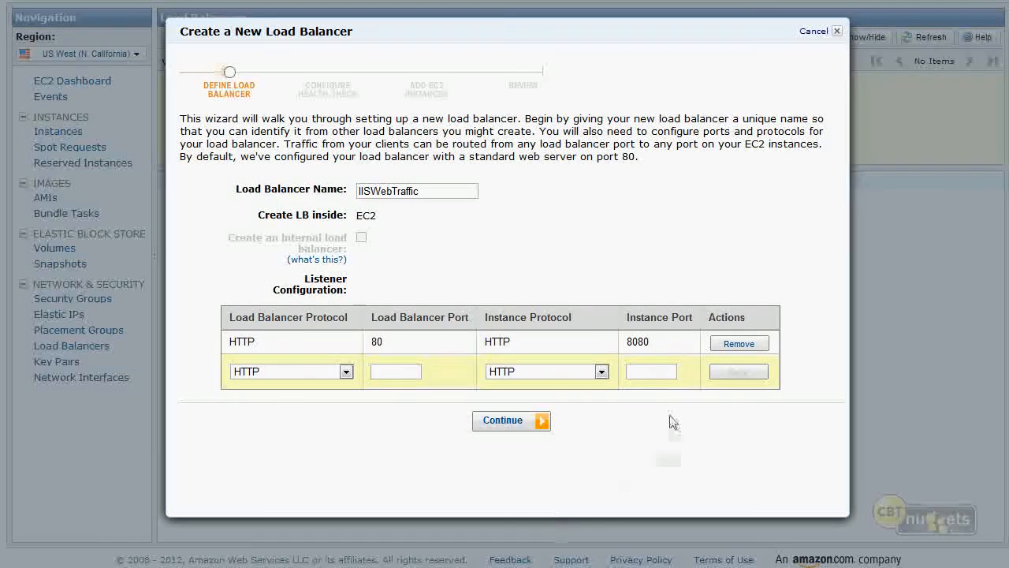
# Step: Replace the listener with one forwarding HTTP port 80 to HTTP instance port 80, and proceed to the health check configuration
pyautogui.click(722, 345)
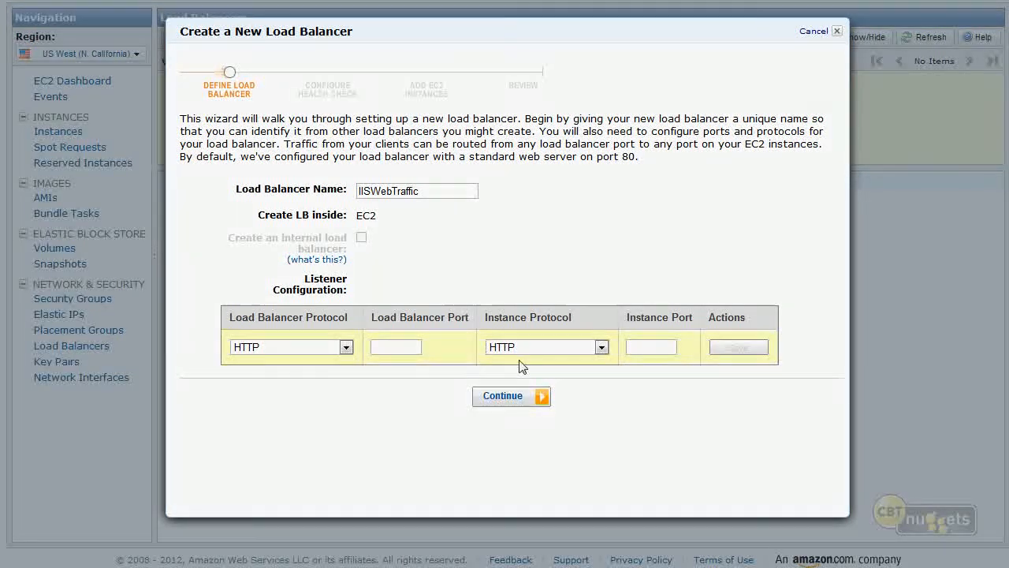
pyautogui.click(390, 347)
pyautogui.write('80')
pyautogui.press('Tab')
pyautogui.press('Tab')
pyautogui.write('80')
pyautogui.press('Return')
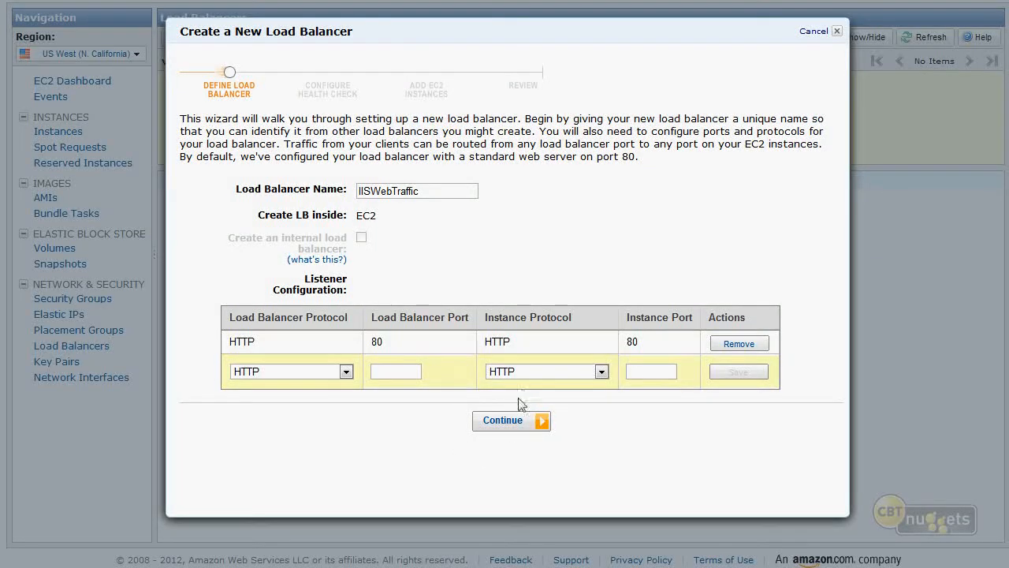
pyautogui.click(509, 424)
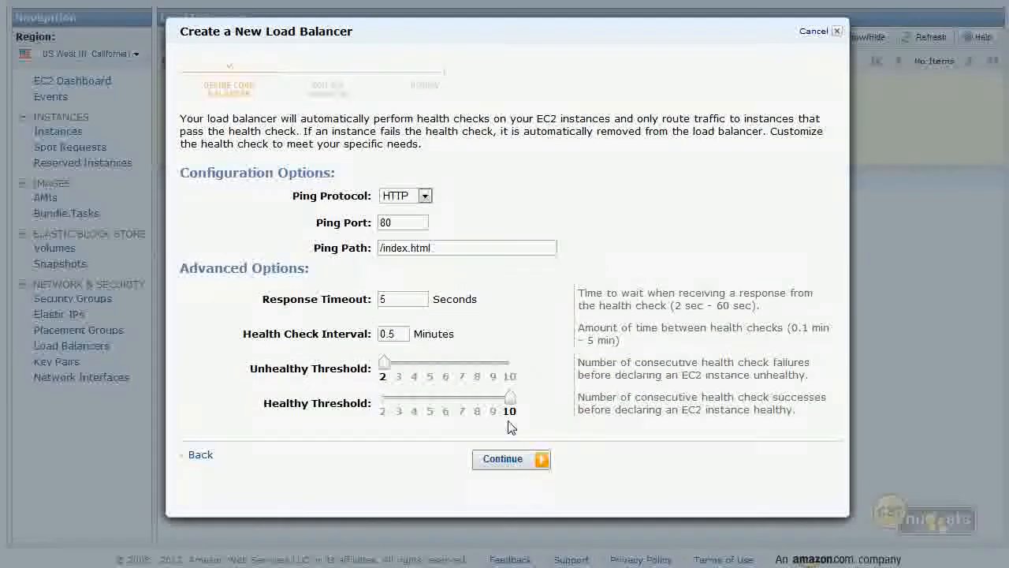
# Step: Review the ping protocol options available for the load balancer's health check
pyautogui.click(409, 197)
pyautogui.click(409, 197)
pyautogui.click(409, 198)
pyautogui.click(410, 197)
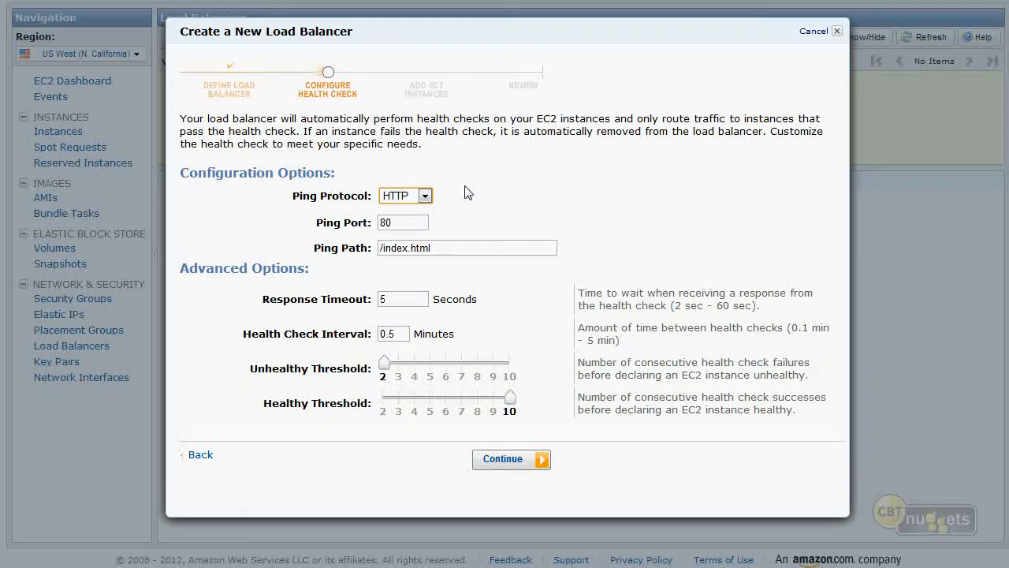
pyautogui.click(426, 198)
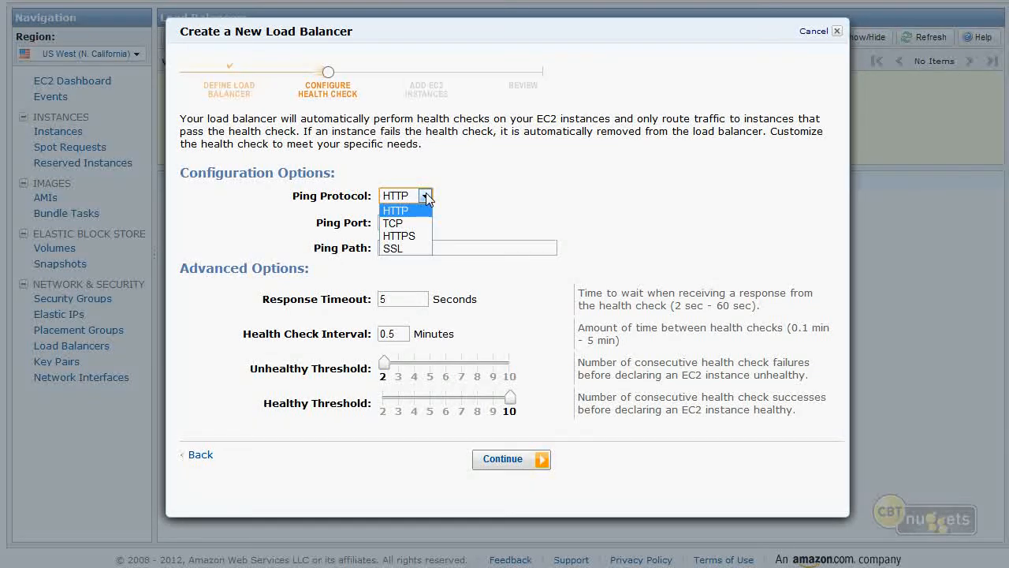
pyautogui.click(426, 197)
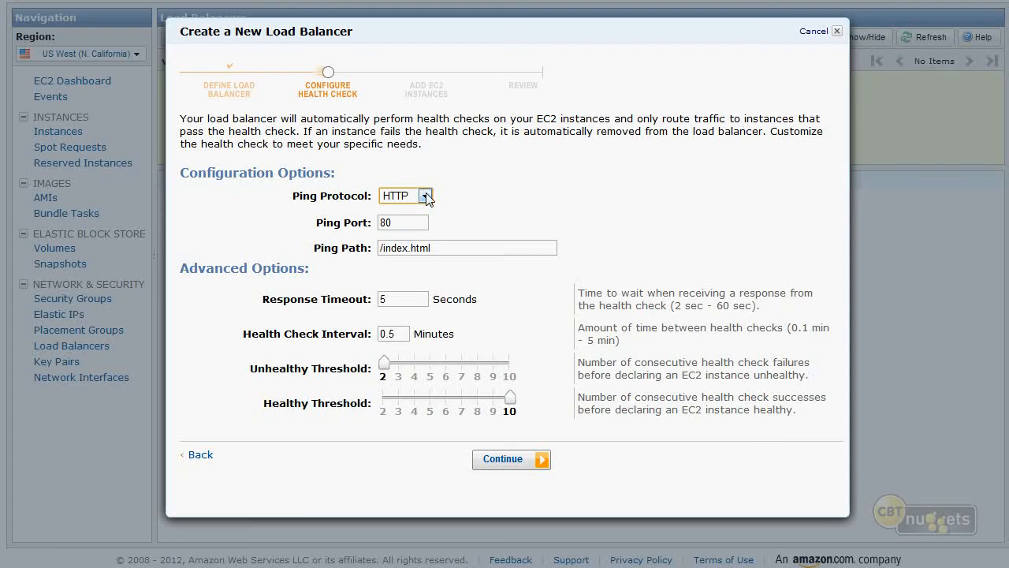
# Step: Switch to a Command Prompt window and ping 4.2.2.2
pyautogui.click(488, 160)
pyautogui.moveTo(631, 0); pyautogui.dragTo(408, 154)
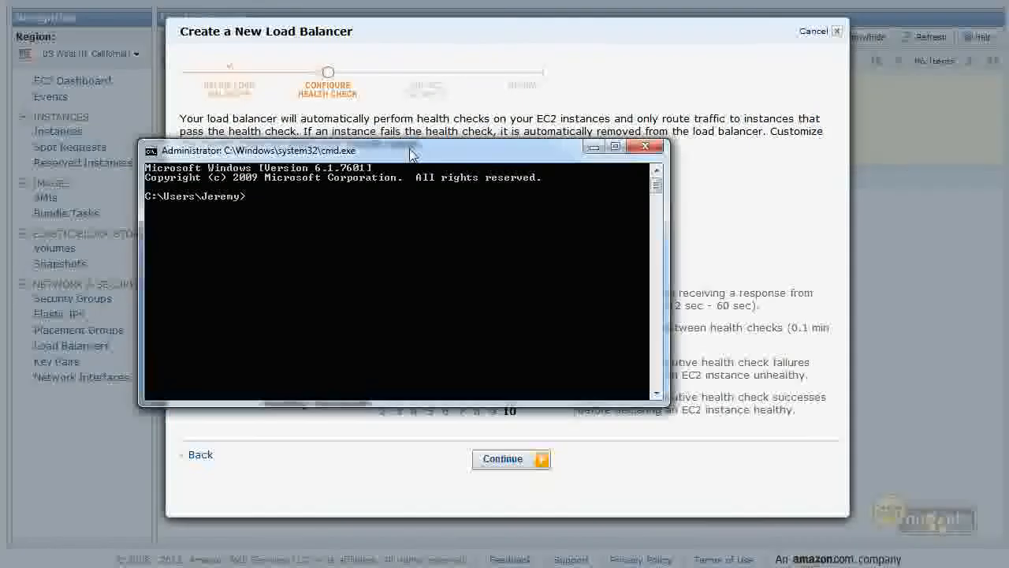
pyautogui.write('ping 4.2.2.2')
pyautogui.press('Return')
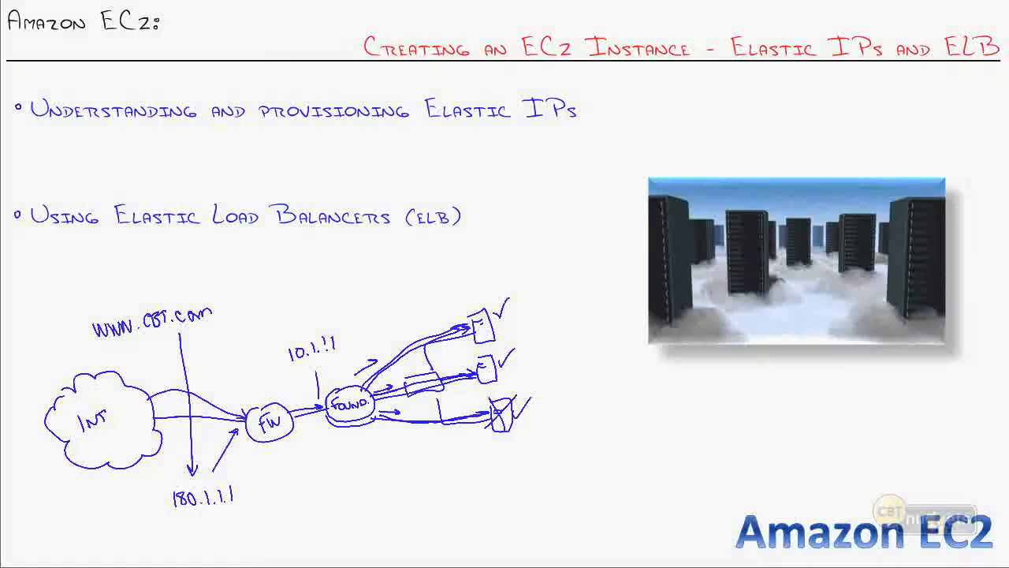
pyautogui.moveTo(357, 386)
pyautogui.mouseDown()
pyautogui.moveTo(399, 350)
pyautogui.moveTo(470, 319)
pyautogui.moveTo(452, 304)
pyautogui.moveTo(480, 286)
pyautogui.moveTo(464, 310)
pyautogui.moveTo(341, 379)
pyautogui.mouseUp()
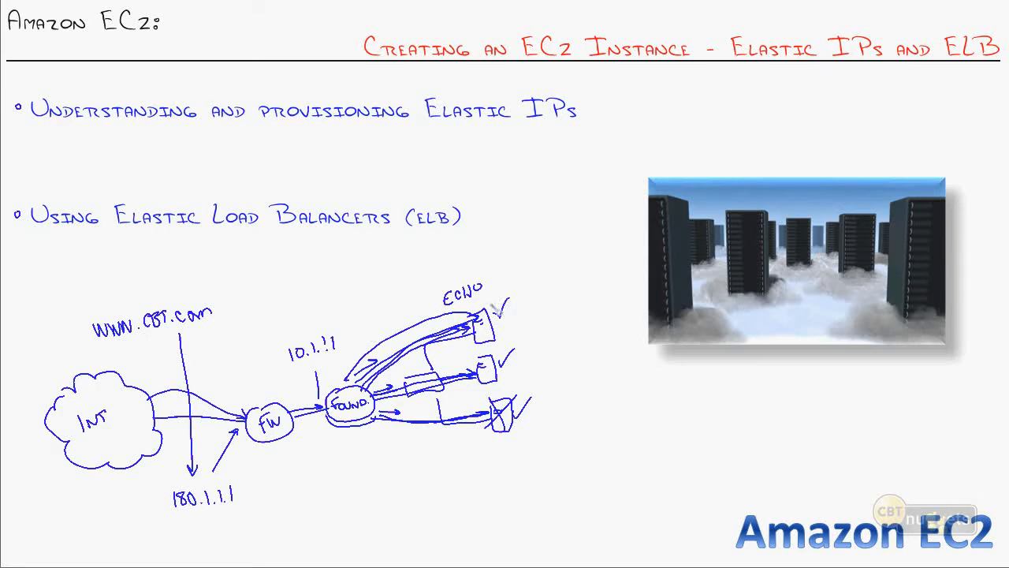
pyautogui.moveTo(491, 322); pyautogui.dragTo(528, 287)
pyautogui.moveTo(432, 285)
pyautogui.mouseDown()
pyautogui.moveTo(448, 270)
pyautogui.moveTo(437, 291)
pyautogui.mouseUp()
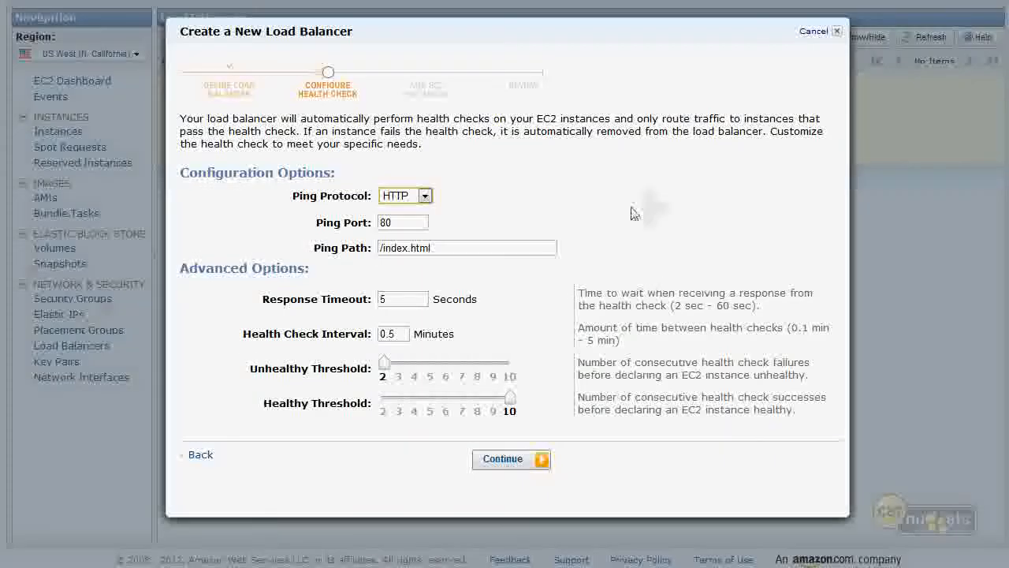
# Step: Keep HTTP as the health check's ping protocol and change the ping path to /index.htm
pyautogui.click(404, 196)
pyautogui.click(405, 200)
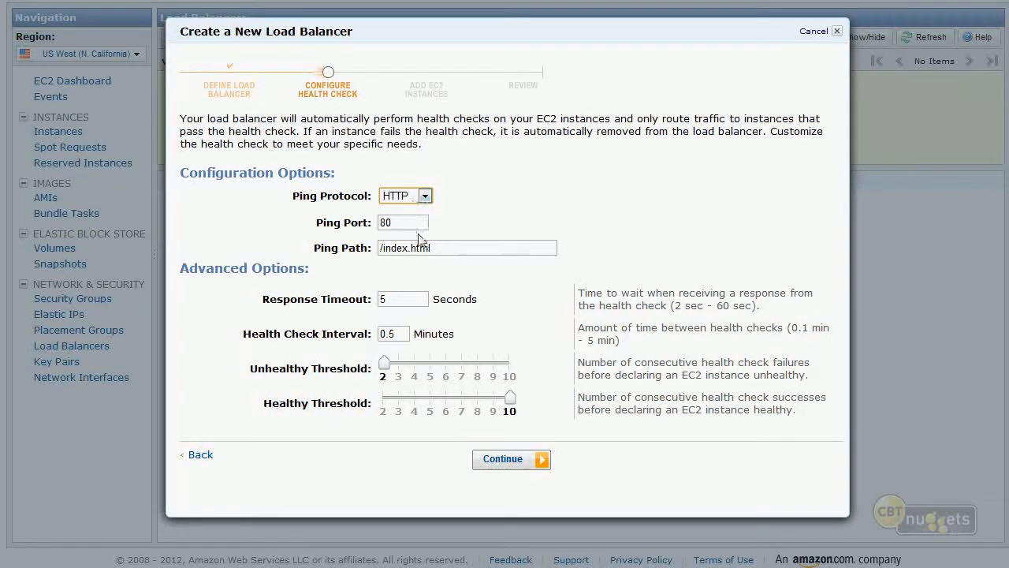
pyautogui.moveTo(448, 247); pyautogui.dragTo(331, 247)
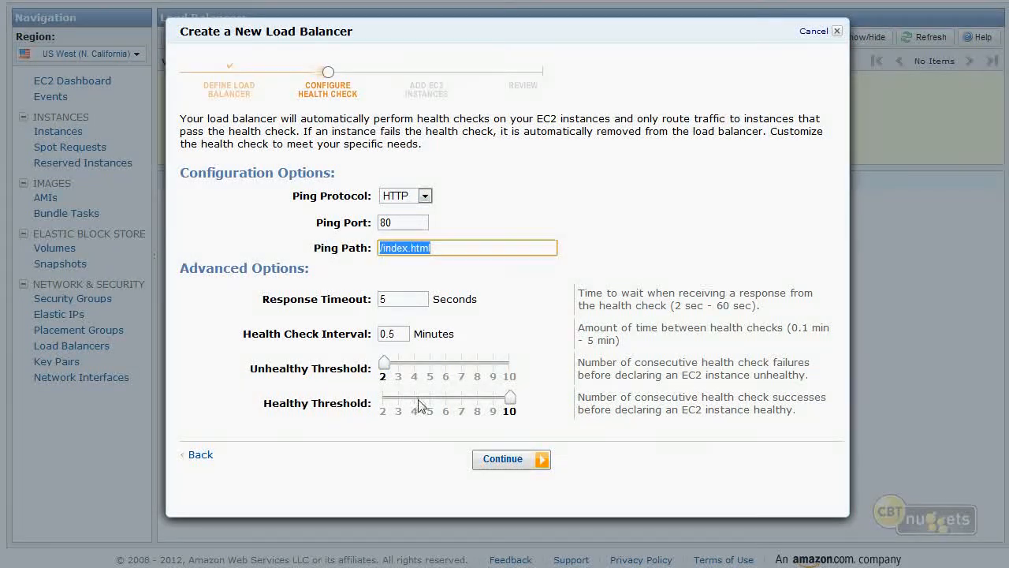
pyautogui.click(431, 247)
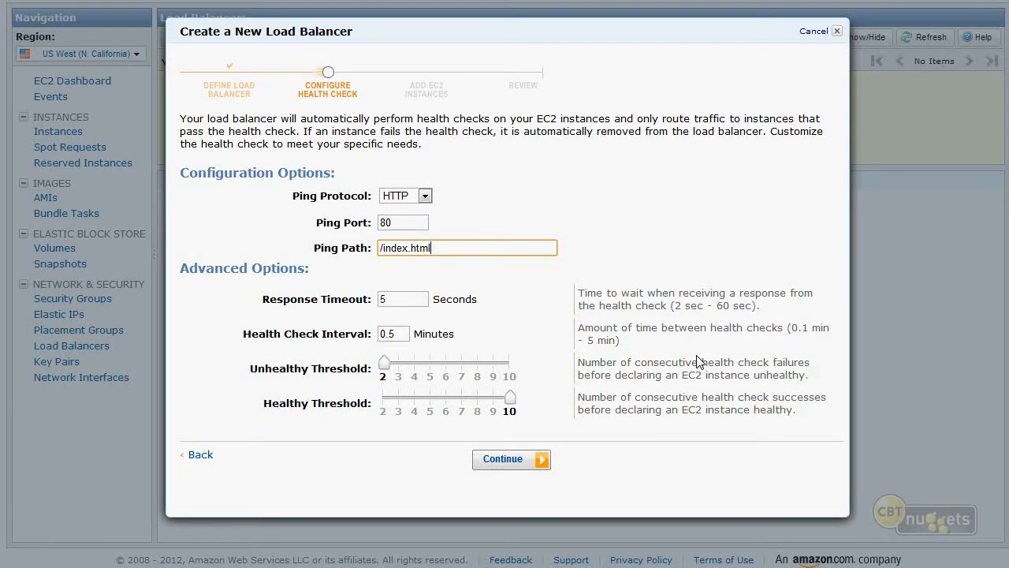
pyautogui.press('BackSpace')
# Step: Set the health check interval to 0.1 minutes
pyautogui.moveTo(802, 327); pyautogui.dragTo(808, 327)
pyautogui.moveTo(595, 341); pyautogui.dragTo(587, 341)
pyautogui.click(398, 332)
pyautogui.press('BackSpace')
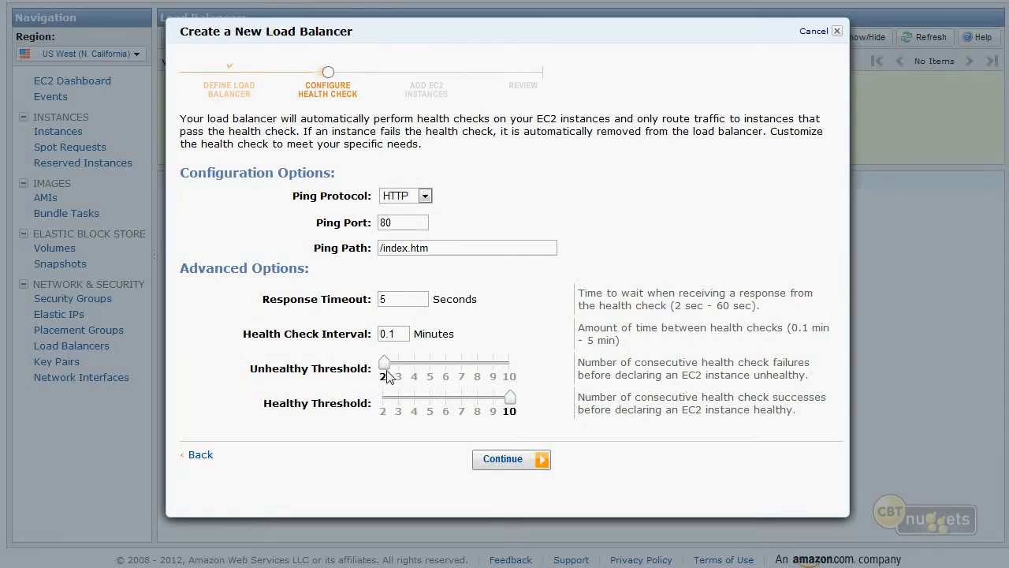
# Step: Review the health check's ping path, response timeout, check interval and healthy threshold settings
pyautogui.doubleClick(385, 334)
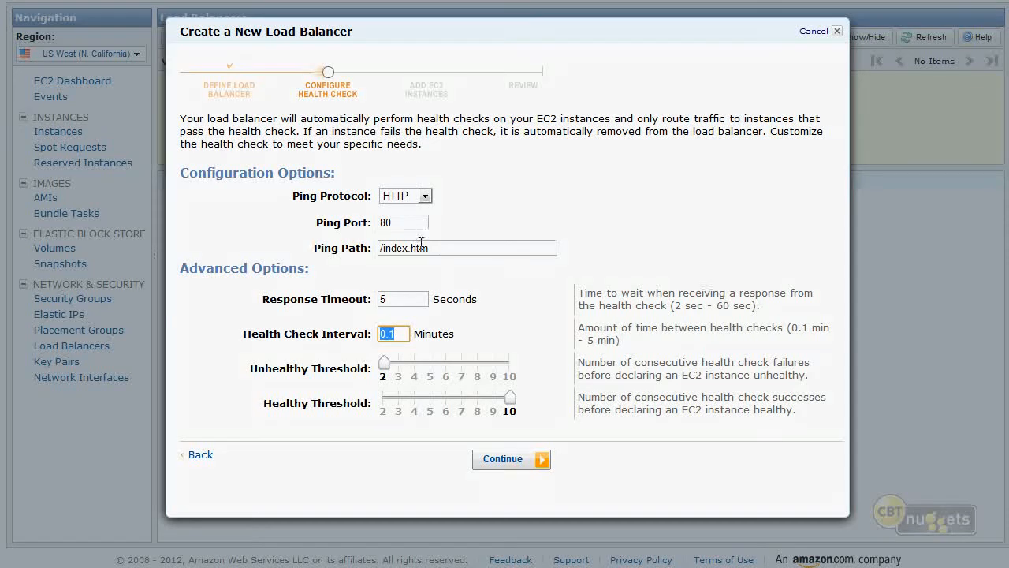
pyautogui.moveTo(429, 248); pyautogui.dragTo(379, 248)
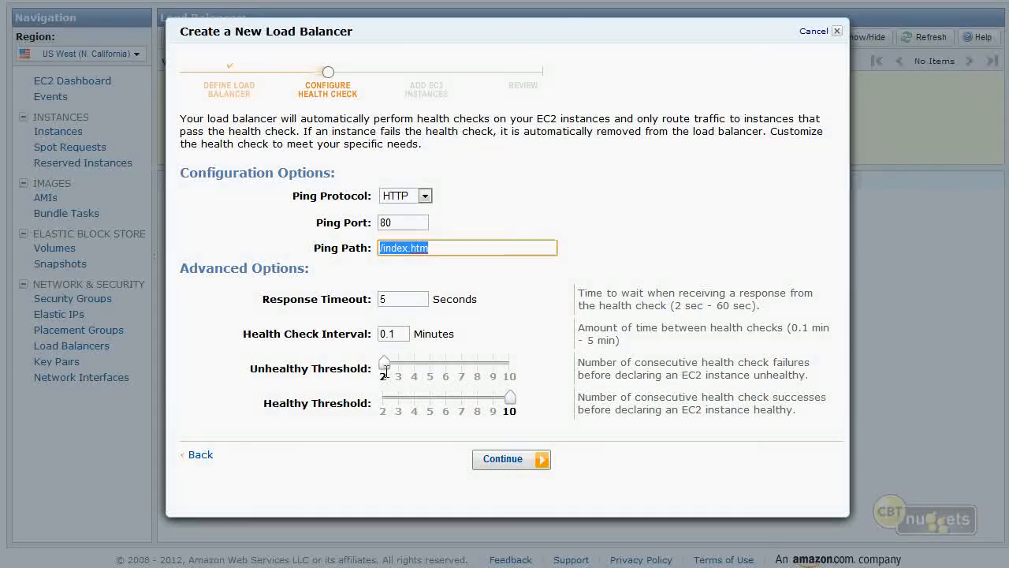
pyautogui.moveTo(402, 334); pyautogui.dragTo(379, 334)
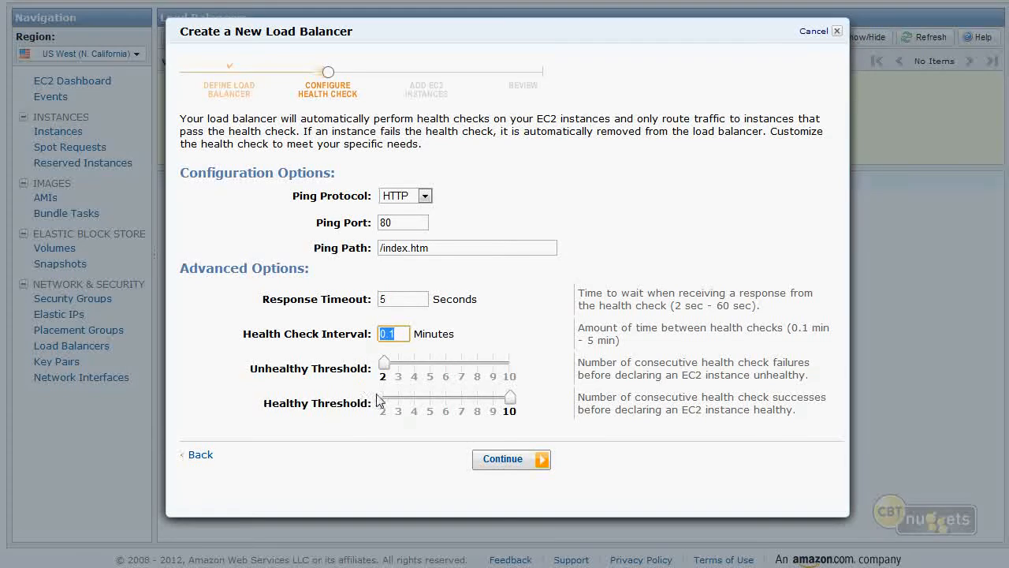
pyautogui.moveTo(371, 402); pyautogui.dragTo(257, 402)
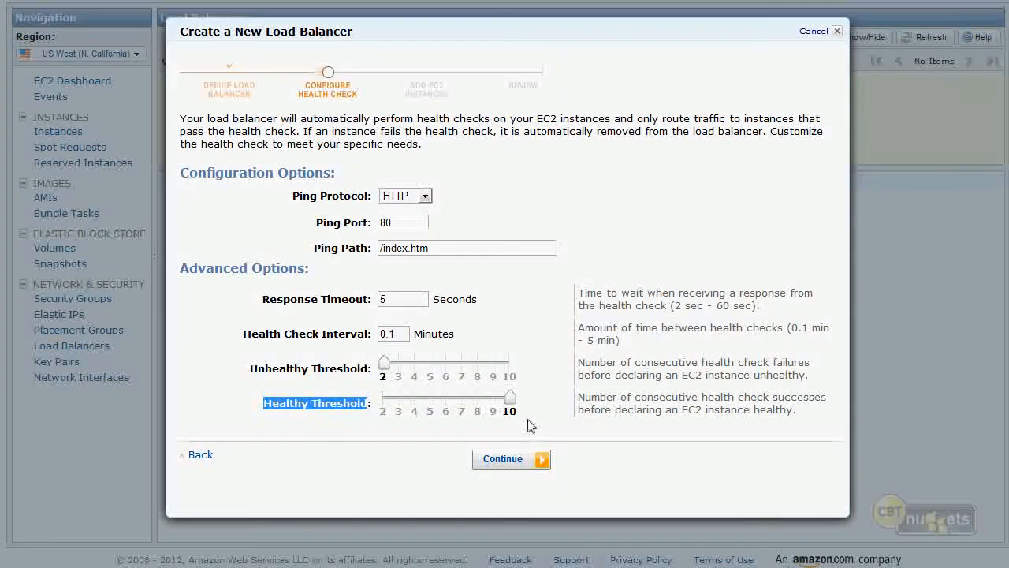
pyautogui.click(394, 334)
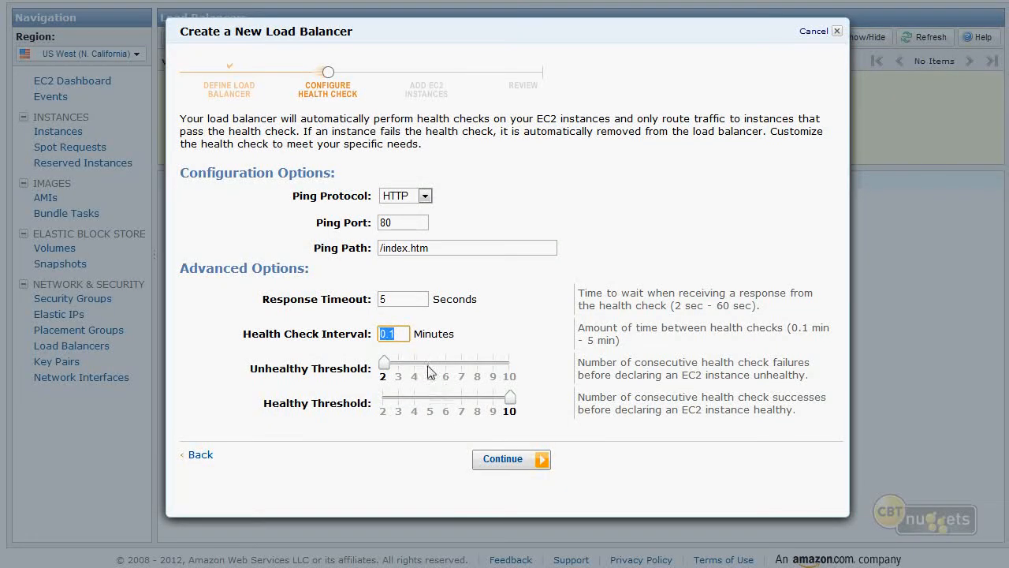
pyautogui.moveTo(368, 299); pyautogui.dragTo(241, 305)
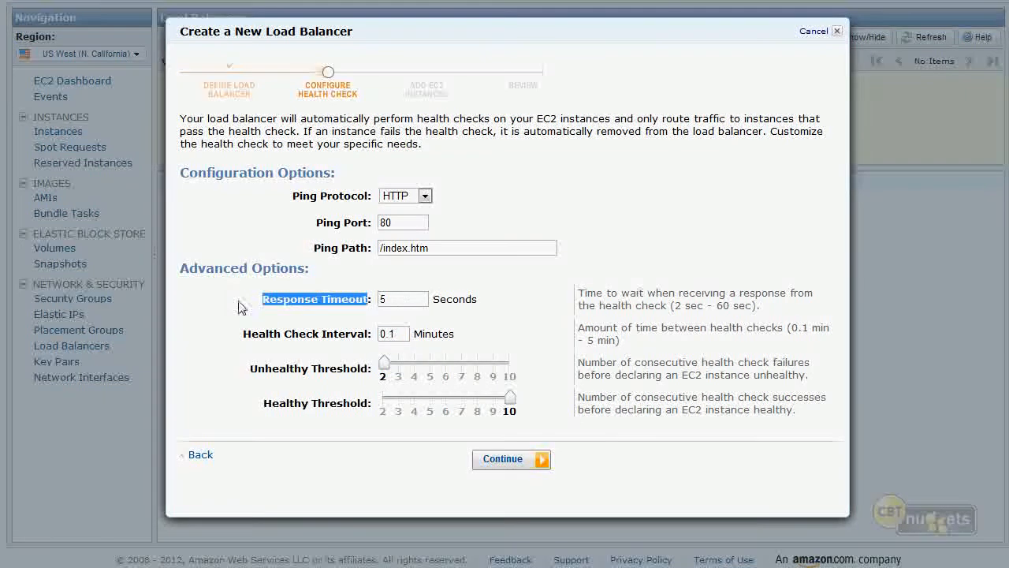
pyautogui.click(398, 299)
pyautogui.click(463, 246)
pyautogui.moveTo(462, 246); pyautogui.dragTo(333, 251)
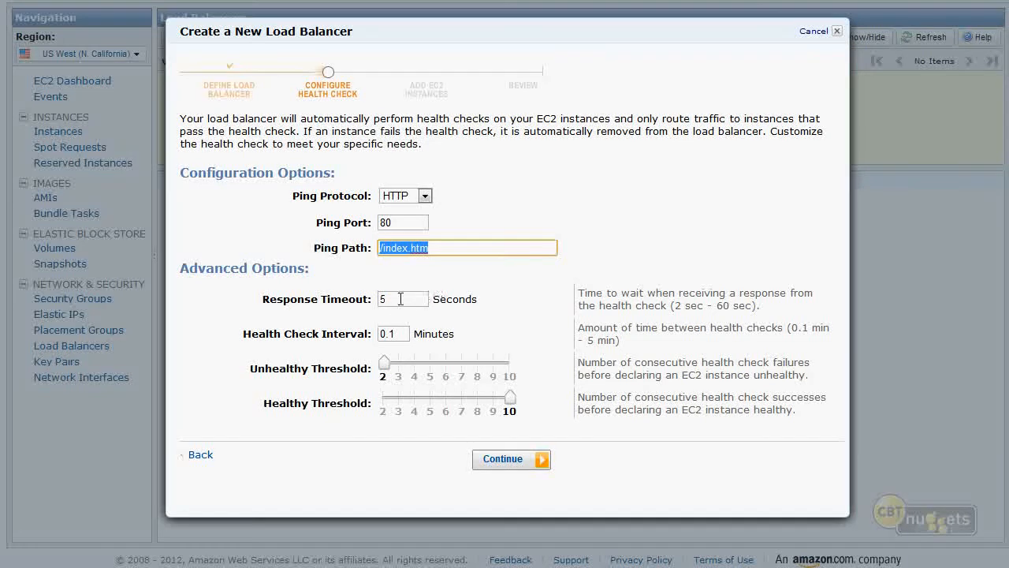
pyautogui.press('Tab')
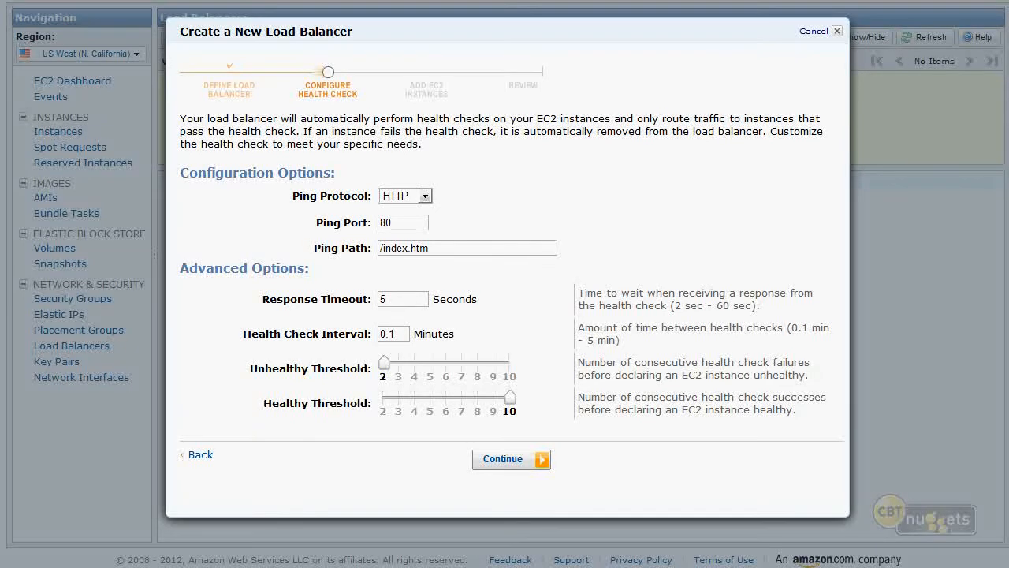
pyautogui.moveTo(790, 327); pyautogui.dragTo(816, 333)
# Step: Accept the health check settings, add instances i-841791c2, i-c4199f82 and i-40870606 to the load balancer, and proceed to the review
pyautogui.click(502, 456)
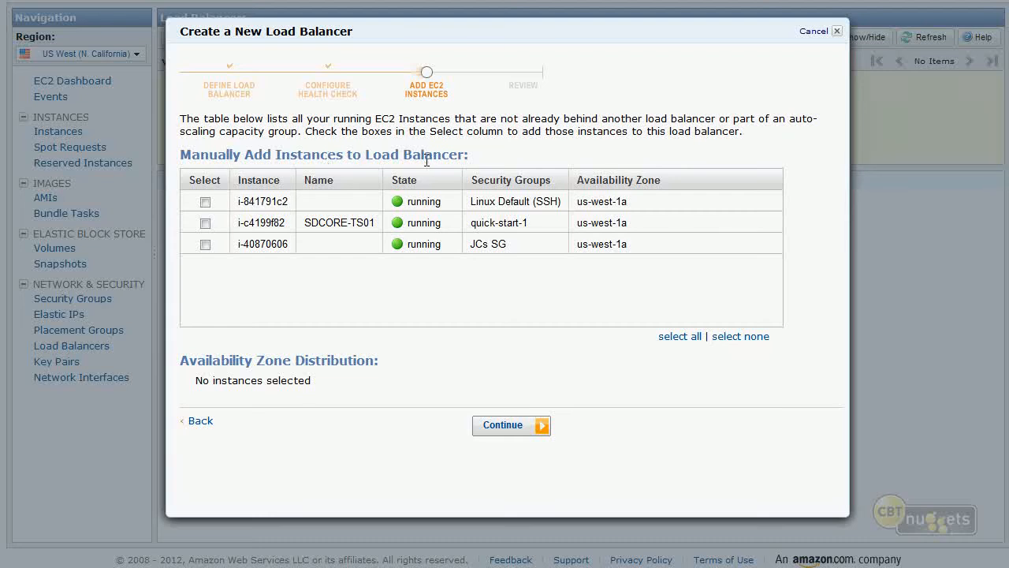
pyautogui.click(205, 222)
pyautogui.click(205, 201)
pyautogui.click(205, 245)
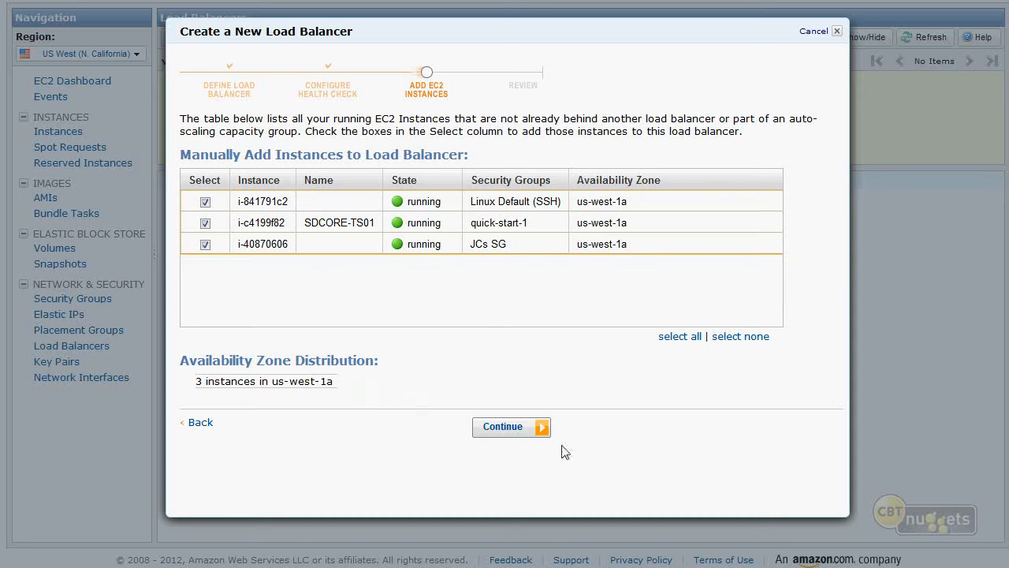
pyautogui.click(529, 436)
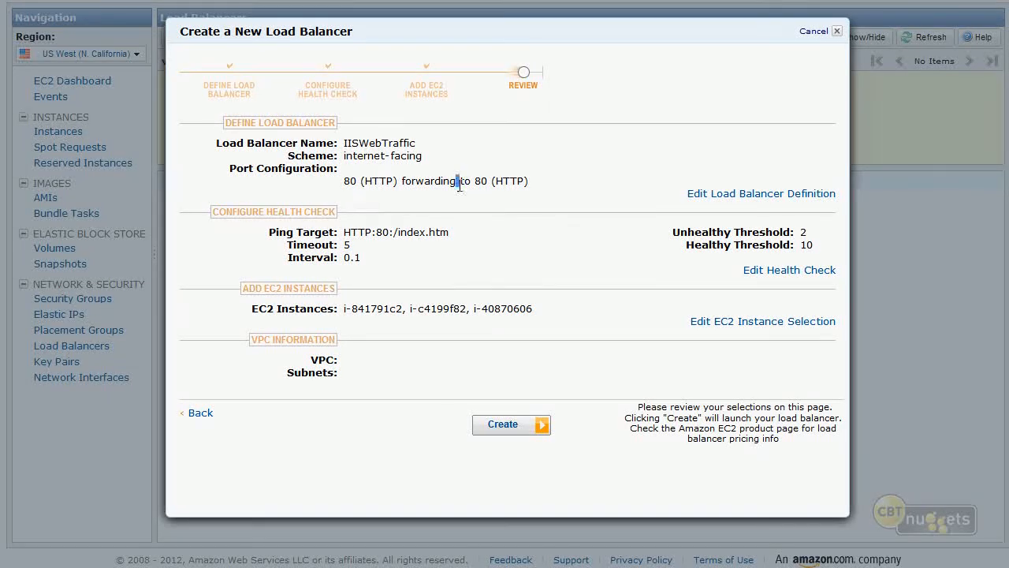
# Step: Check the ping target, timeout and instances in the summary, create the IISWebTraffic load balancer, and close the wizard
pyautogui.moveTo(383, 221); pyautogui.dragTo(467, 238)
pyautogui.moveTo(357, 246); pyautogui.dragTo(343, 248)
pyautogui.doubleClick(394, 307)
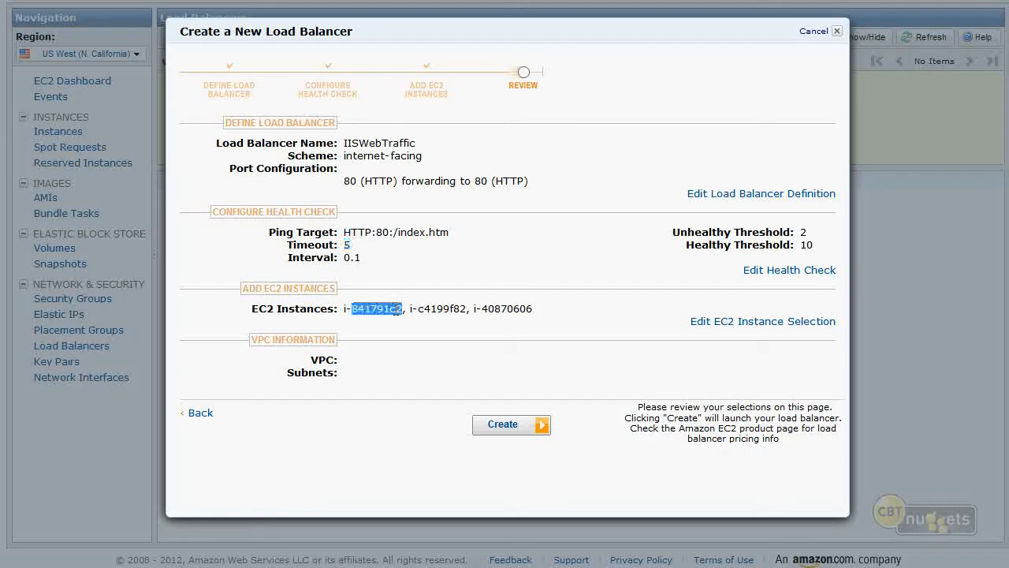
pyautogui.click(520, 438)
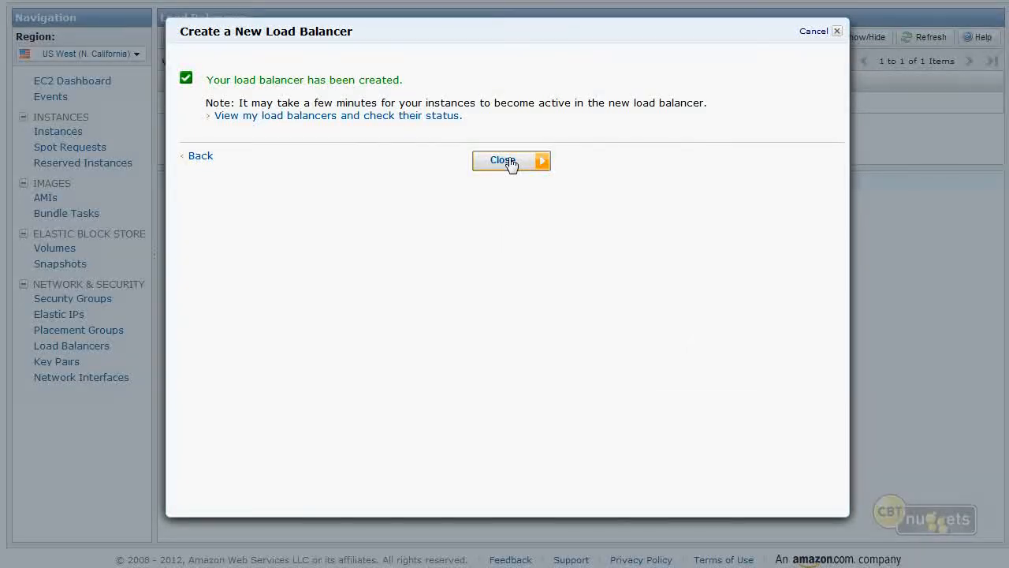
pyautogui.click(504, 160)
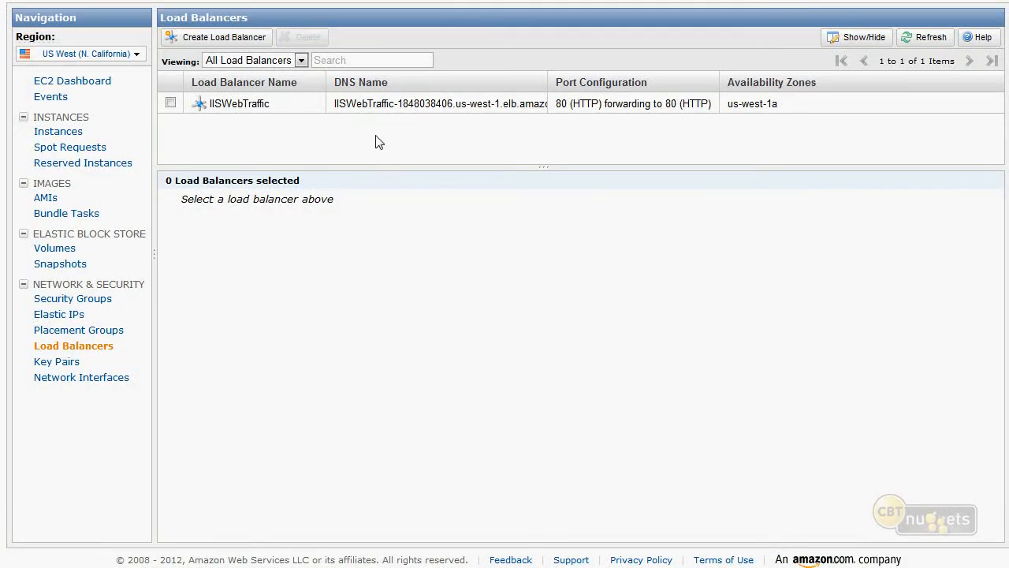
# Step: Select the IISWebTraffic load balancer and examine its description and the status of each registered instance
pyautogui.click(330, 110)
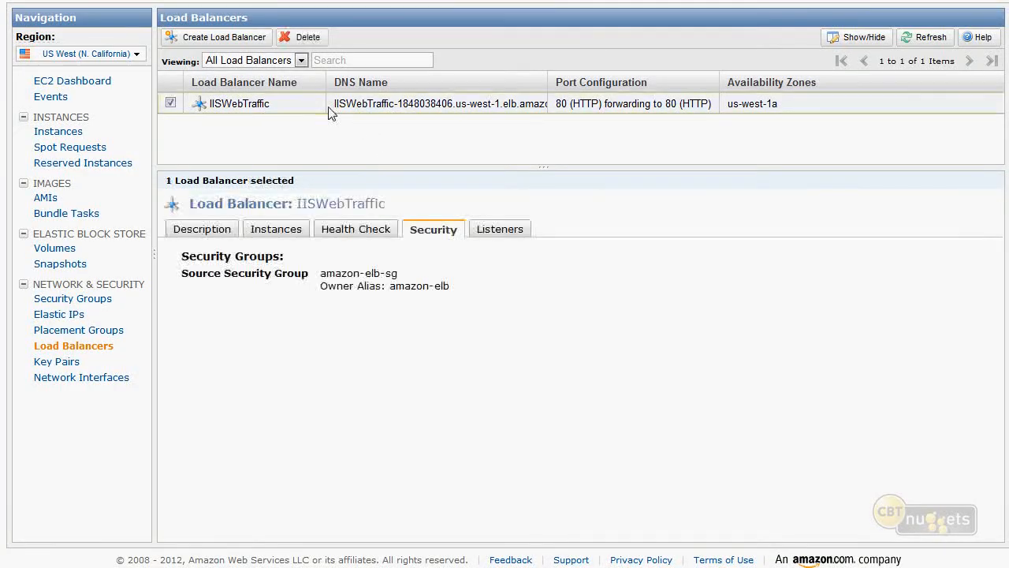
pyautogui.click(202, 229)
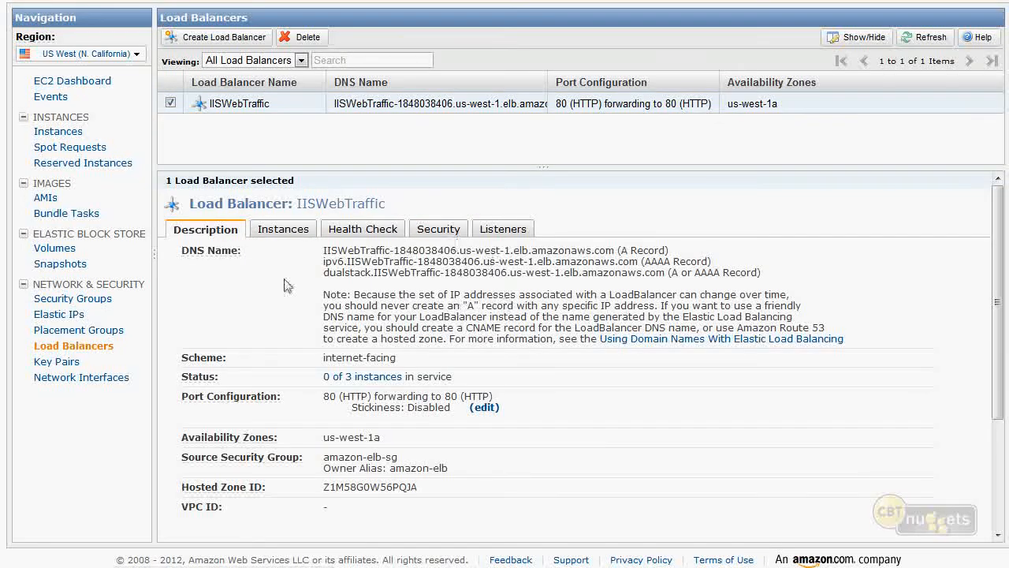
pyautogui.click(302, 230)
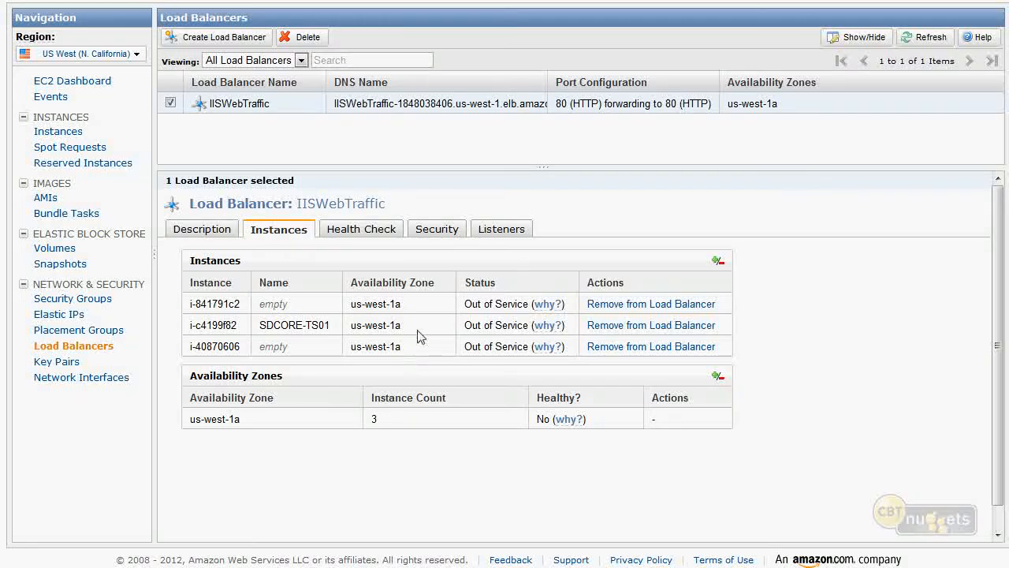
pyautogui.moveTo(463, 304); pyautogui.dragTo(528, 304)
pyautogui.moveTo(465, 325); pyautogui.dragTo(513, 325)
pyautogui.moveTo(464, 346); pyautogui.dragTo(513, 343)
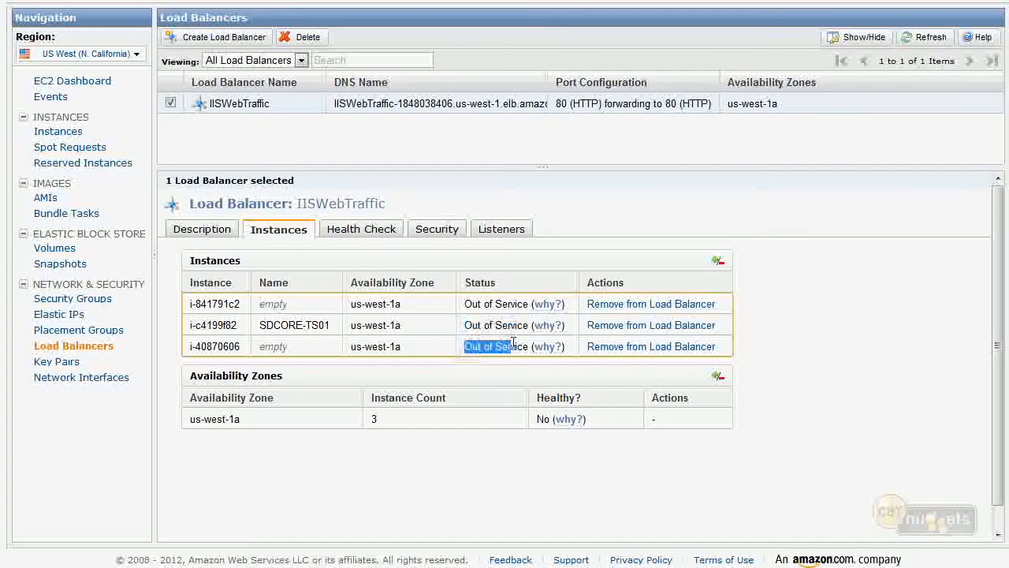
pyautogui.moveTo(545, 352)
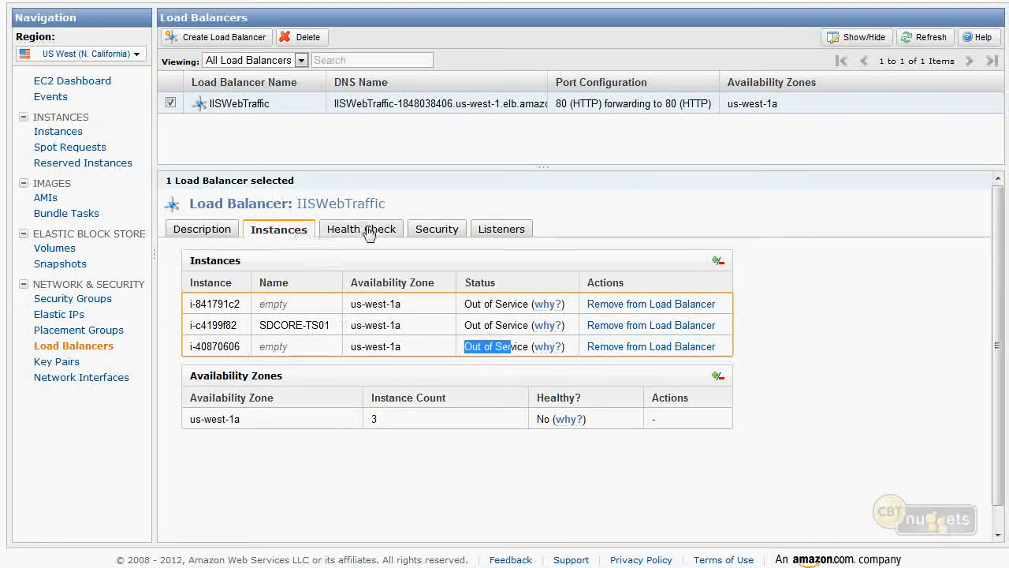
# Step: Inspect IISWebTraffic's health check settings and its instance selection for adding or removing members, leaving everything as is
pyautogui.click(341, 229)
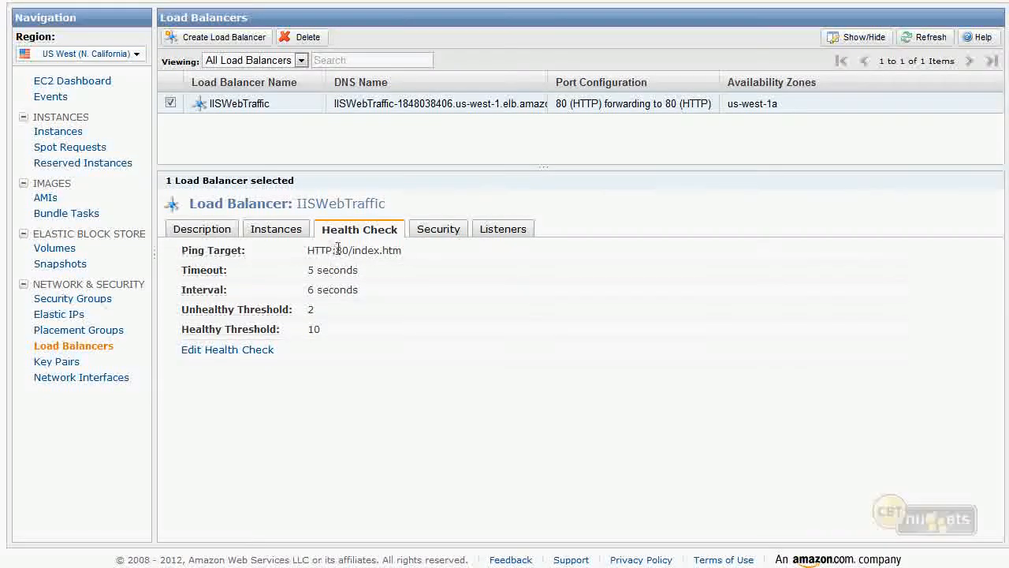
pyautogui.click(220, 232)
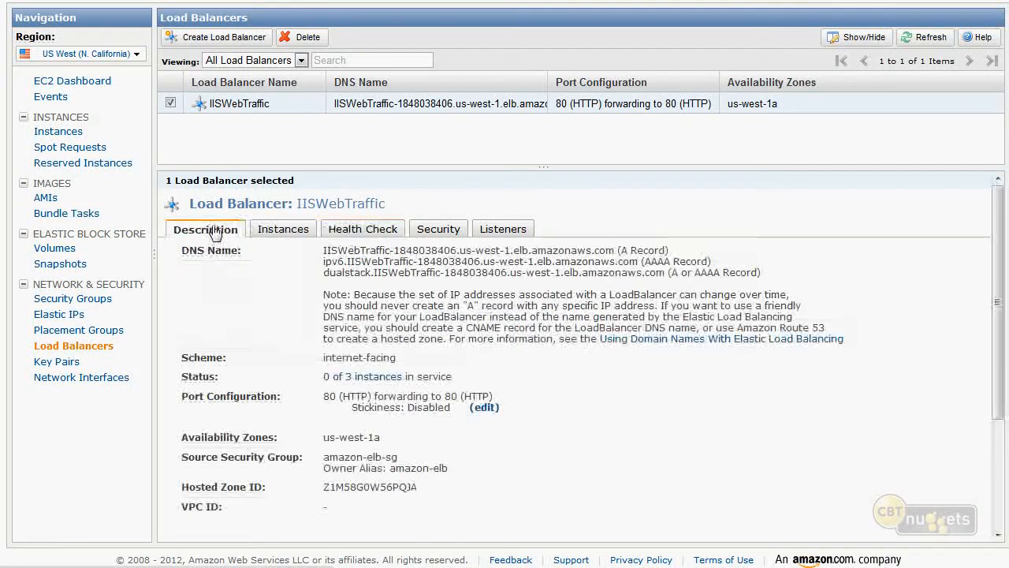
pyautogui.click(272, 231)
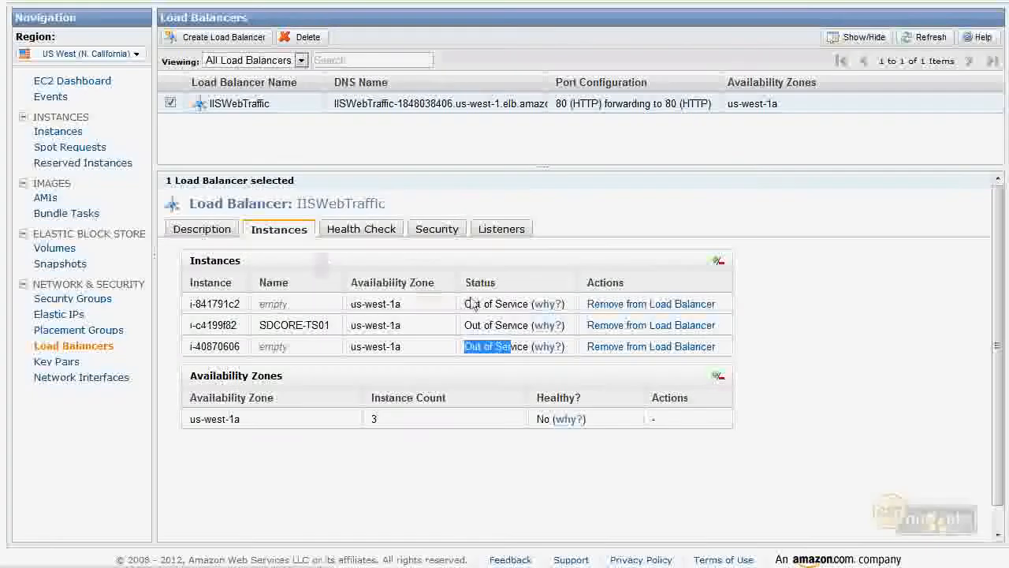
pyautogui.click(717, 260)
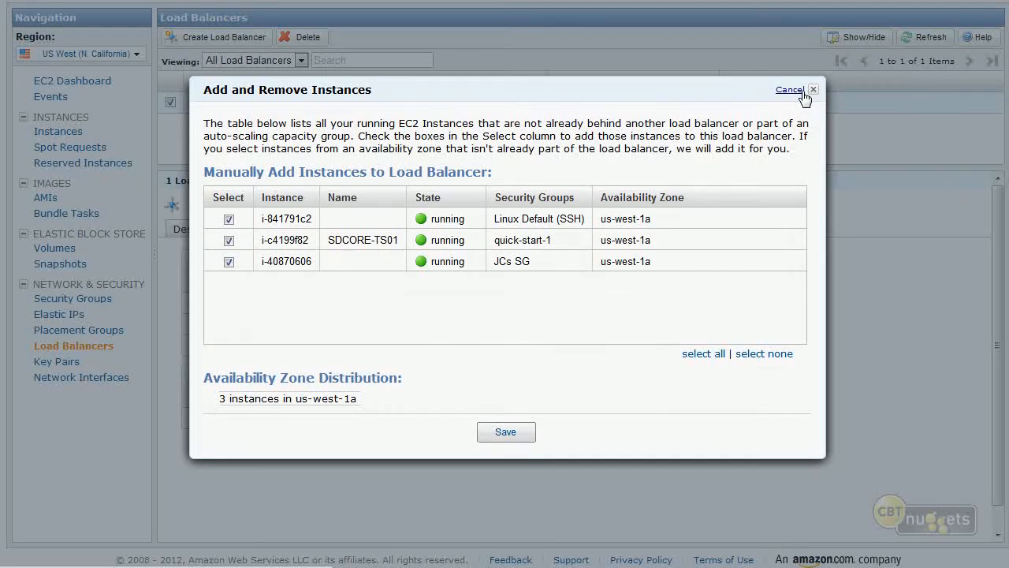
pyautogui.click(789, 90)
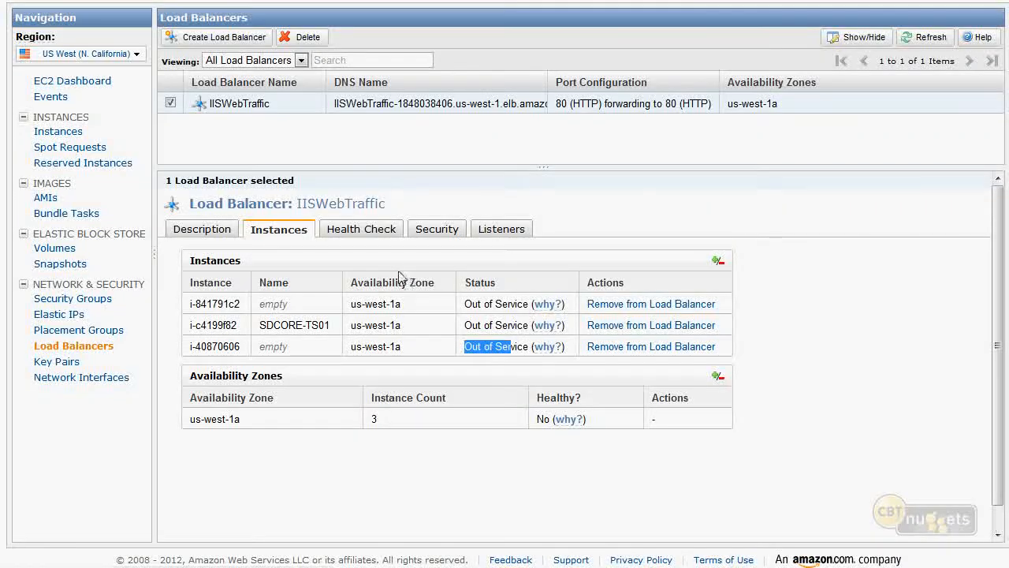
pyautogui.click(221, 228)
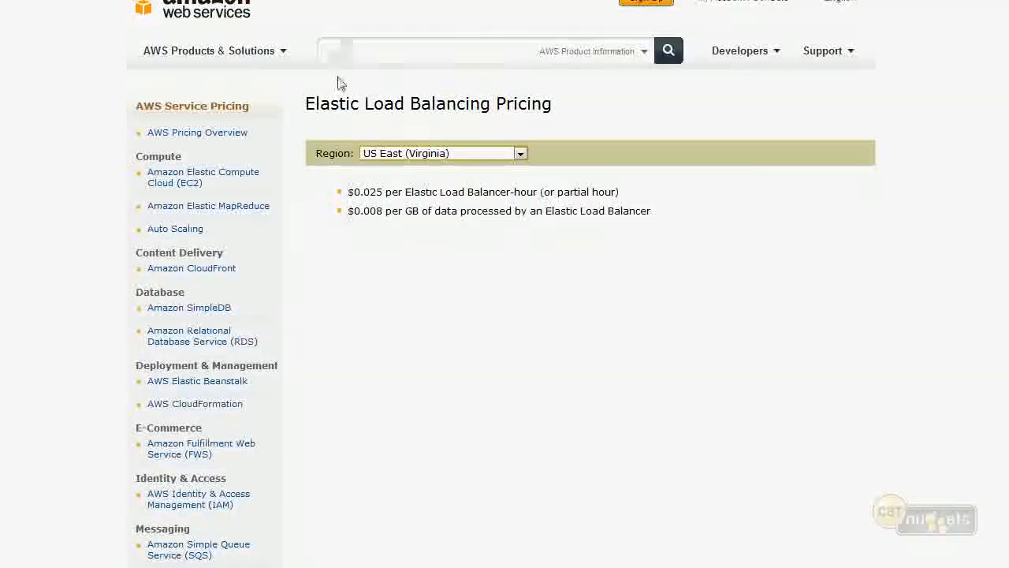
# Step: Examine the Elastic Load Balancing hourly and per-GB data prices for the US East (Virginia) region
pyautogui.moveTo(575, 104); pyautogui.dragTo(306, 103)
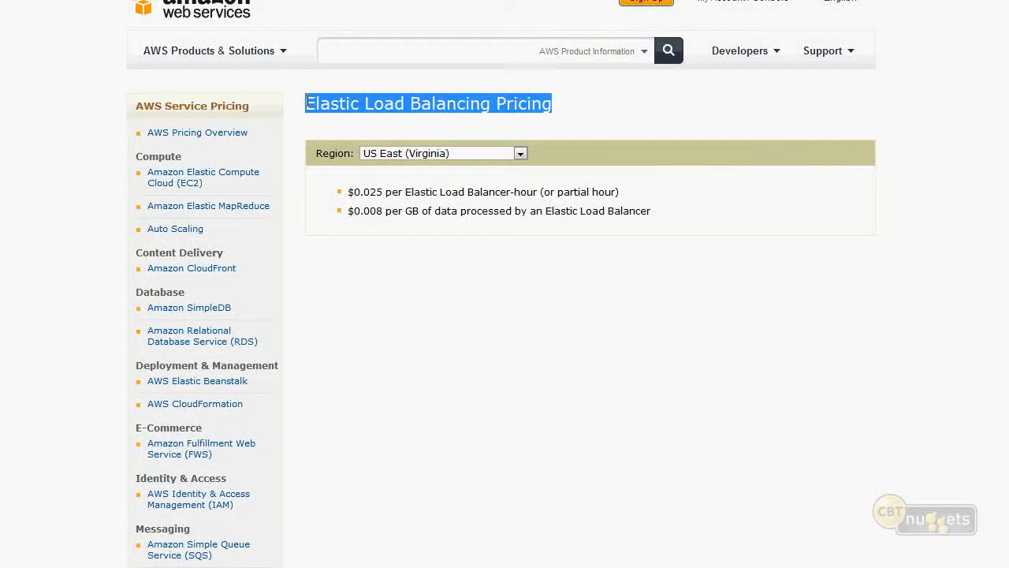
pyautogui.click(477, 154)
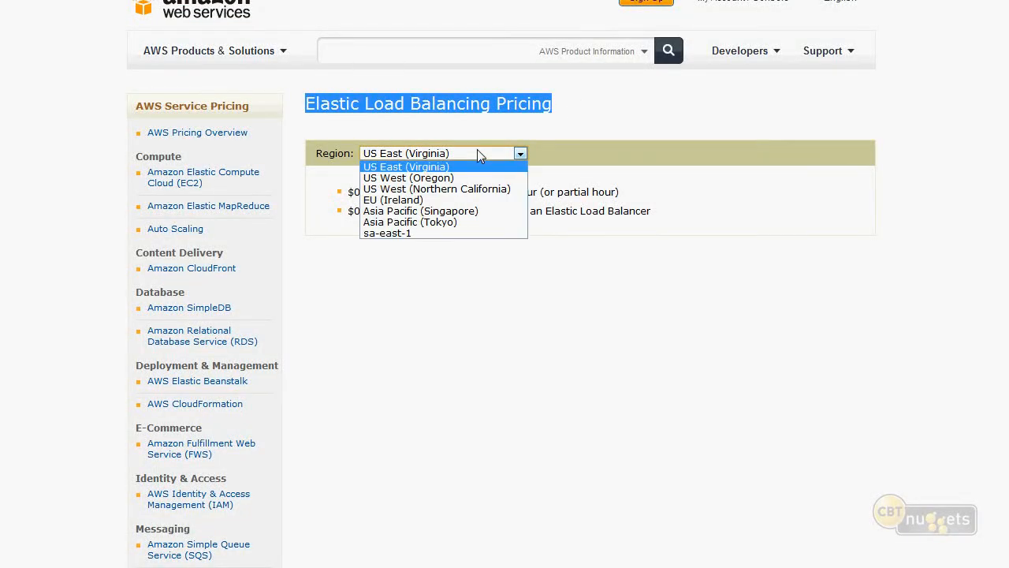
pyautogui.click(464, 161)
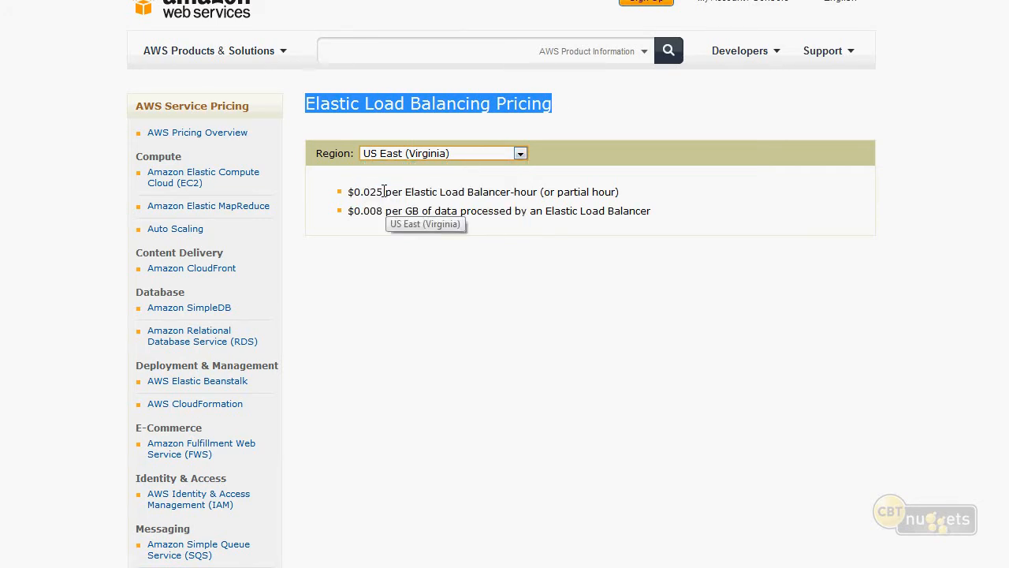
pyautogui.moveTo(383, 191); pyautogui.dragTo(370, 192)
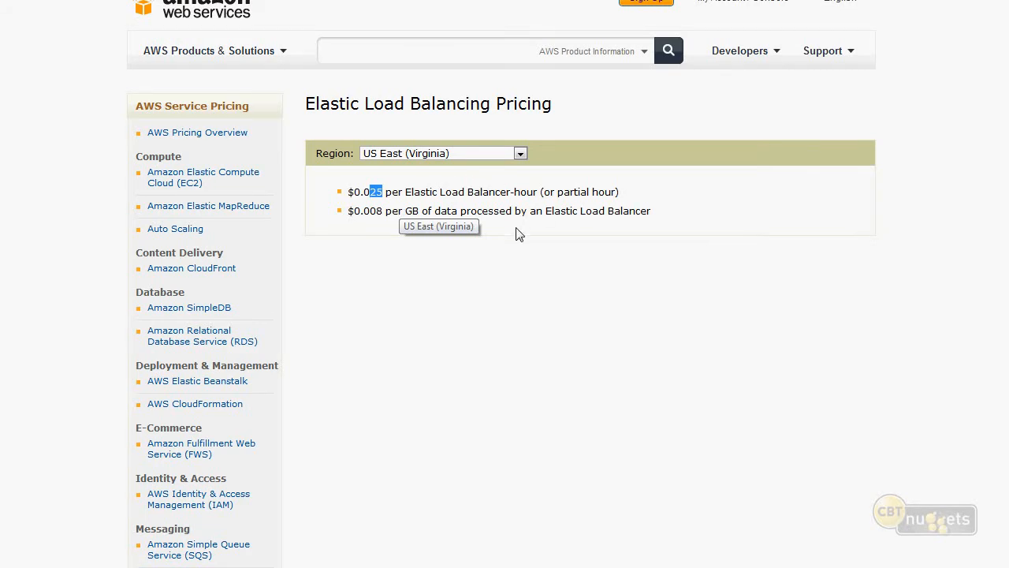
pyautogui.click(377, 205)
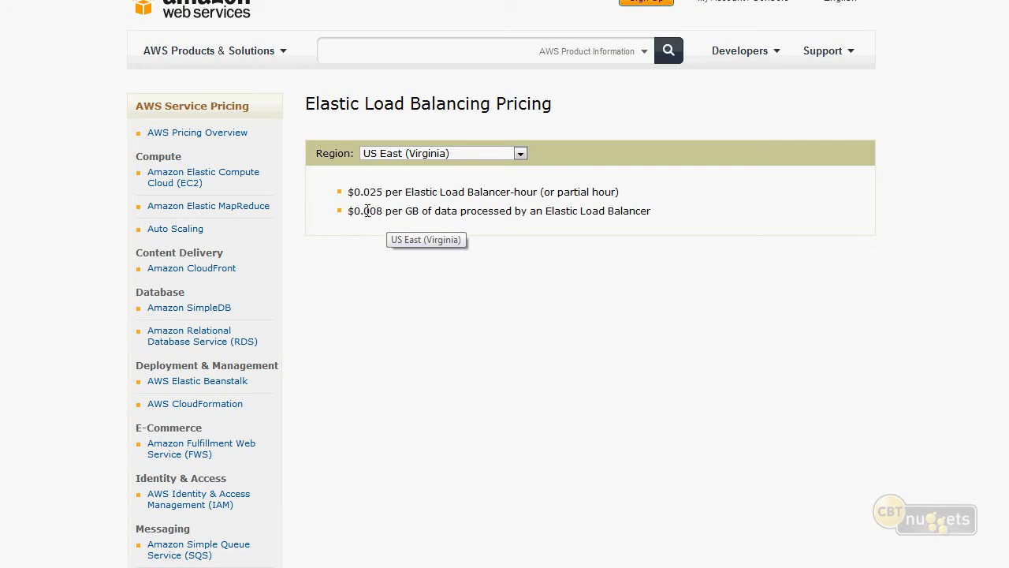
pyautogui.moveTo(404, 211); pyautogui.dragTo(657, 203)
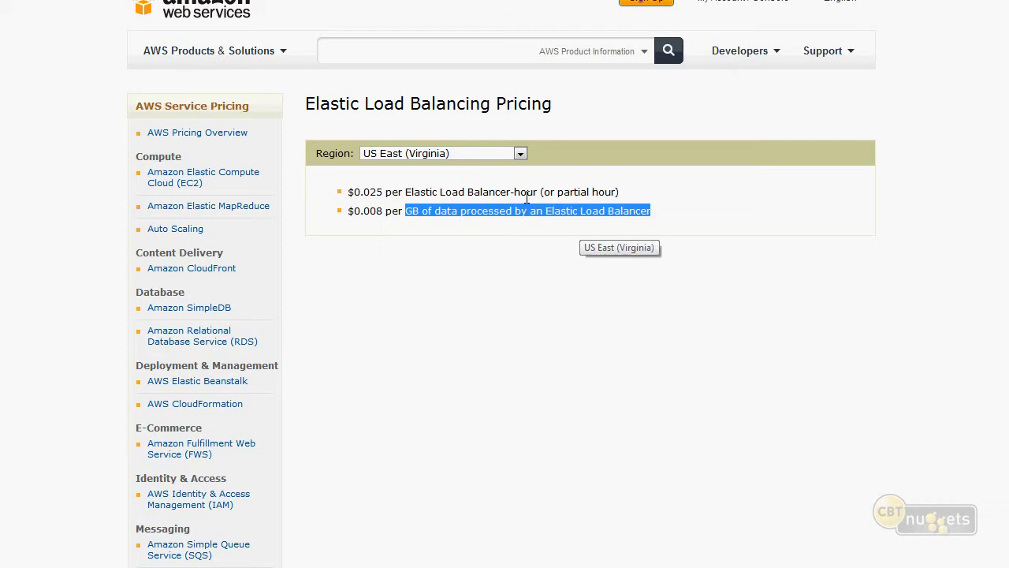
# Step: Compare Elastic Load Balancing prices across the other regions, ending back at US East (Virginia)
pyautogui.click(505, 155)
pyautogui.click(503, 166)
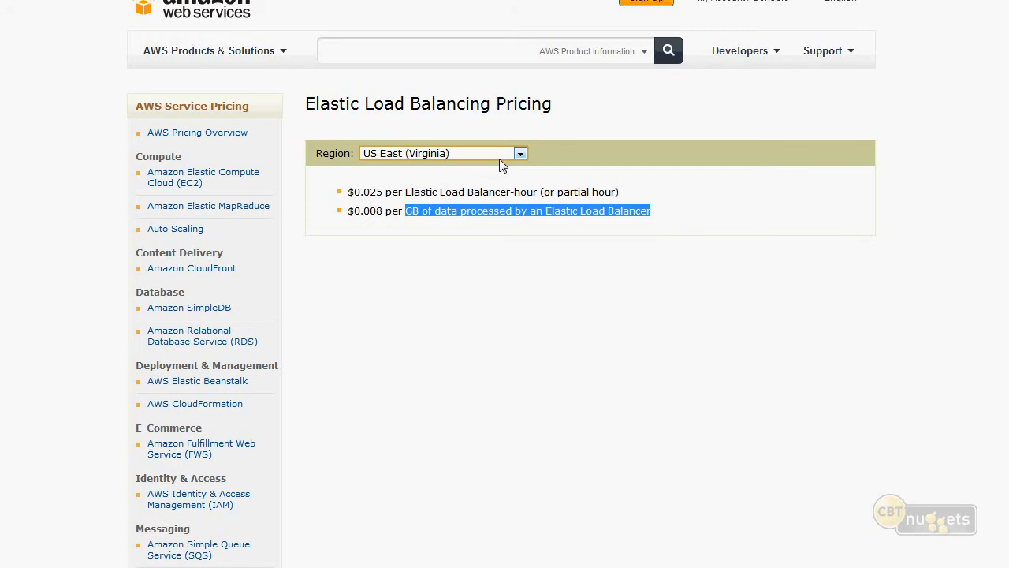
pyautogui.press('Down')
pyautogui.press('Down')
pyautogui.press('Down')
pyautogui.press('Down')
pyautogui.press('Down')
pyautogui.press('Up')
pyautogui.press('Up')
pyautogui.press('Up')
pyautogui.press('Up')
pyautogui.press('Up')
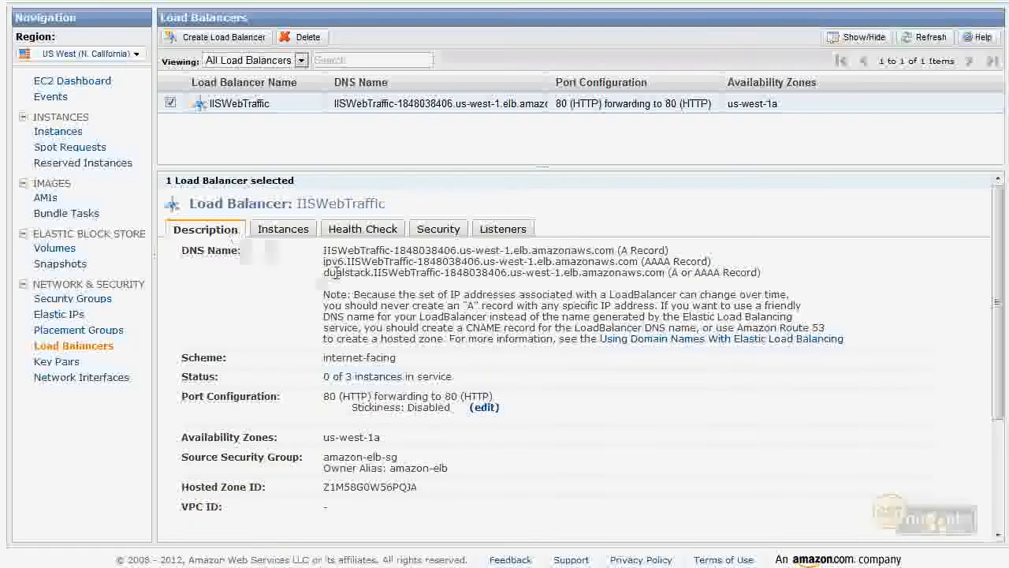
# Step: Return to the load balancer console and read IISWebTraffic's A record DNS name and the note on CNAME records and Amazon Route 53
pyautogui.moveTo(324, 250); pyautogui.dragTo(614, 249)
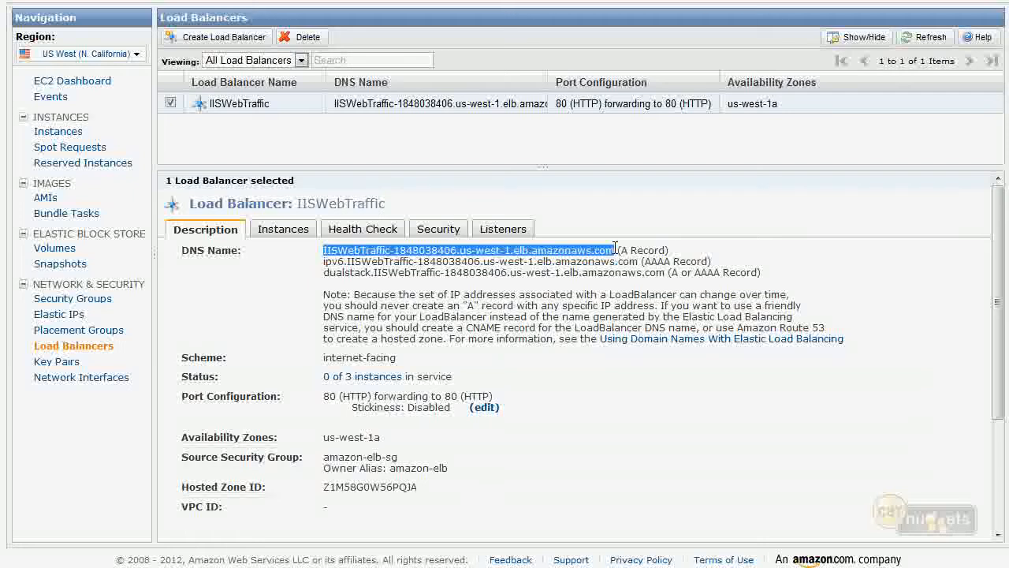
pyautogui.click(544, 304)
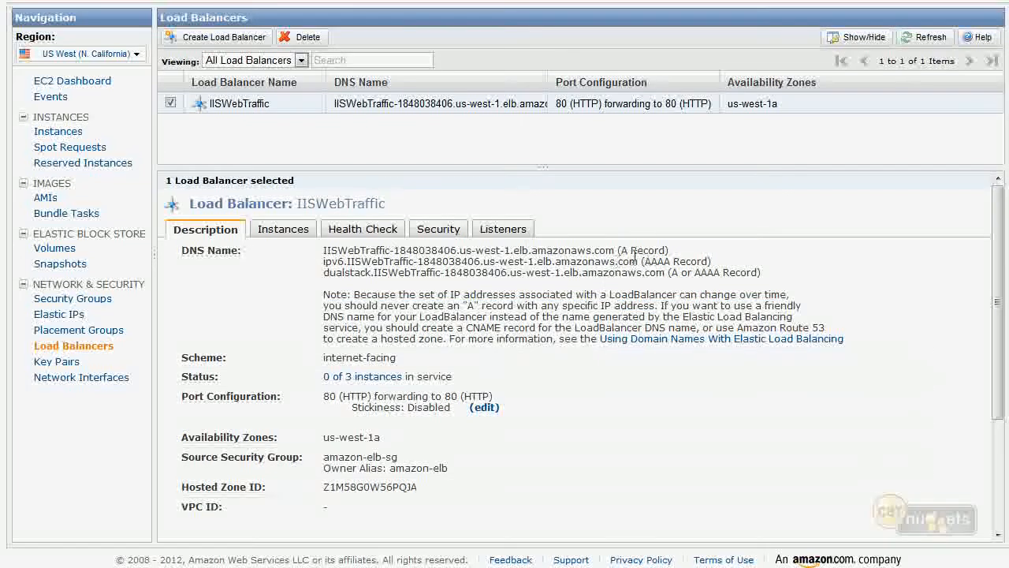
pyautogui.moveTo(618, 250); pyautogui.dragTo(324, 250)
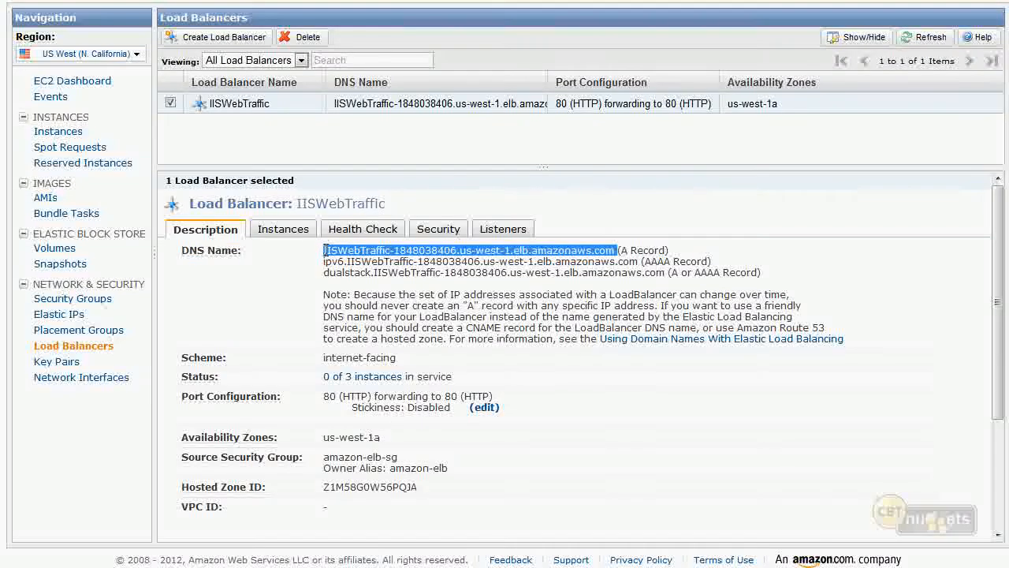
pyautogui.doubleClick(485, 327)
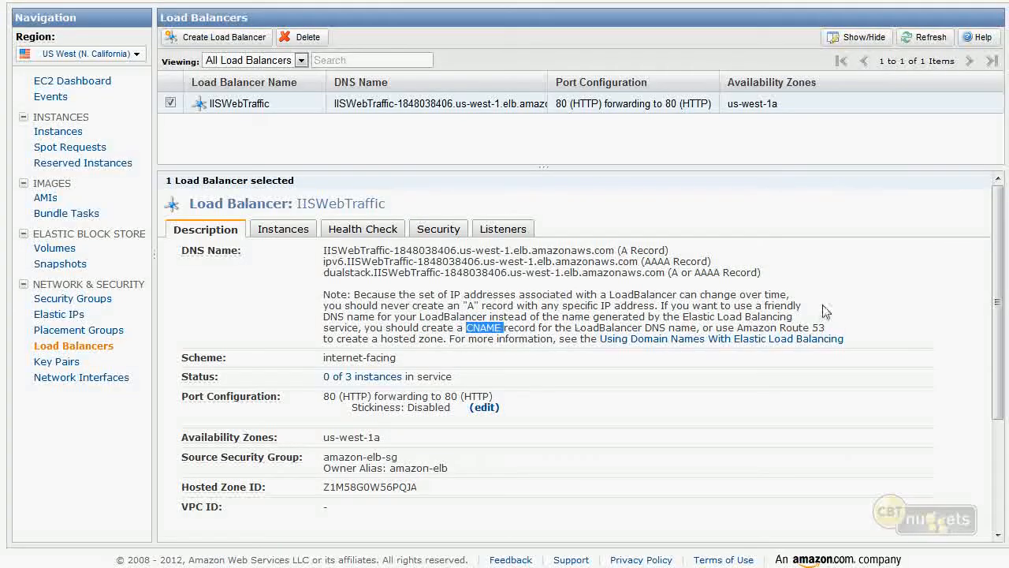
pyautogui.moveTo(825, 327); pyautogui.dragTo(738, 323)
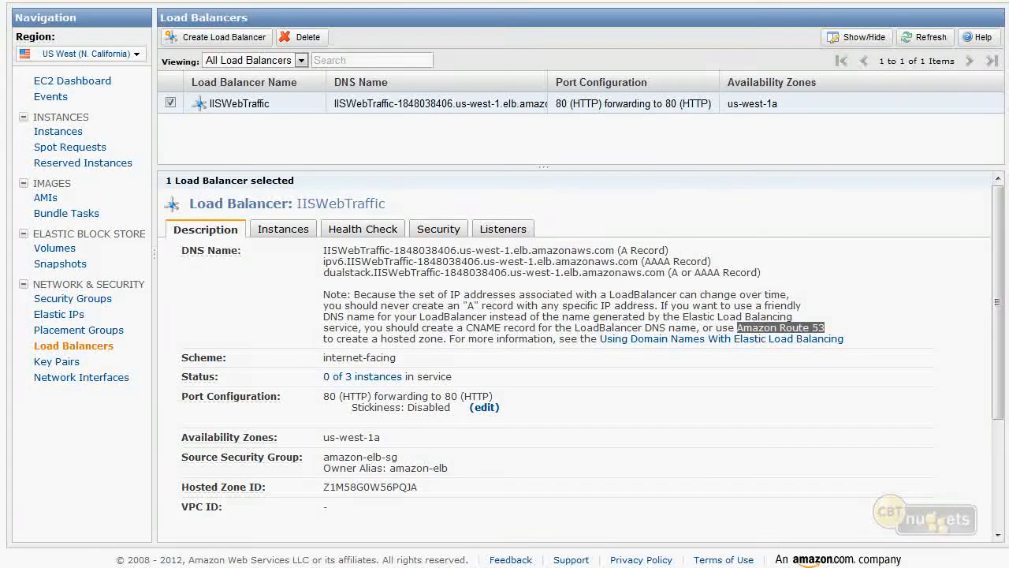
pyautogui.click(530, 293)
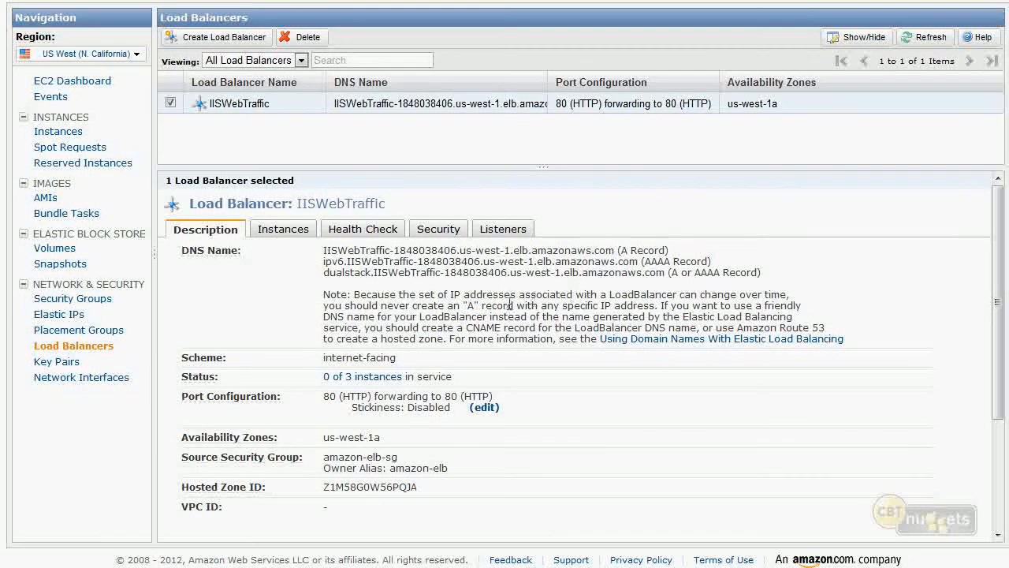
pyautogui.doubleClick(487, 328)
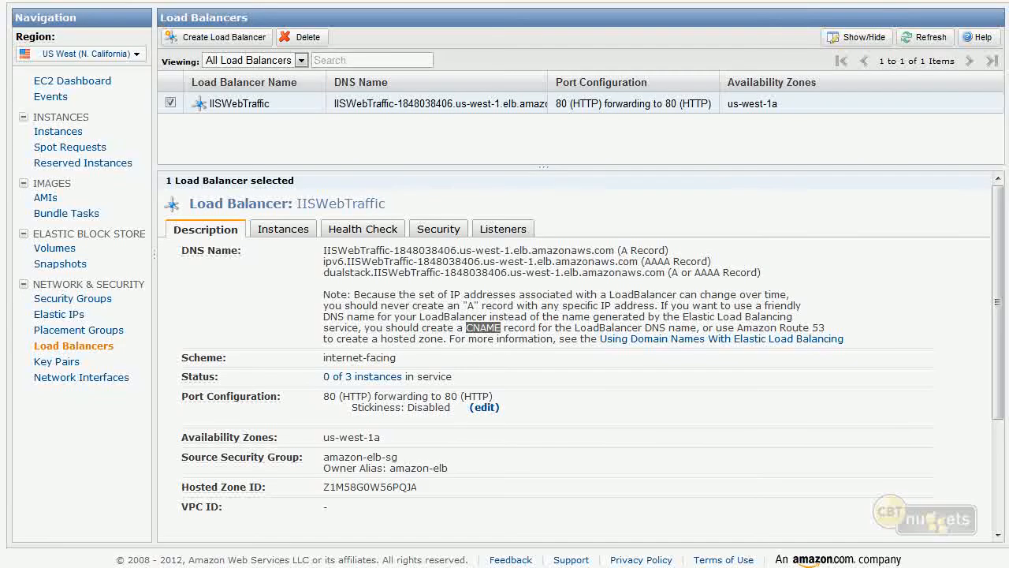
pyautogui.moveTo(1008, 235); pyautogui.dragTo(212, 1)
pyautogui.write('www')
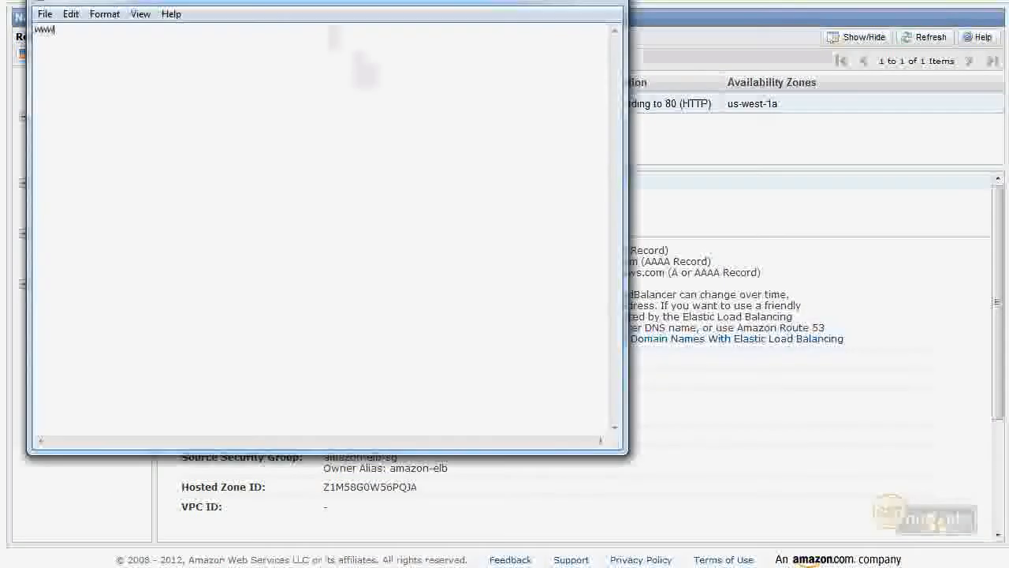
pyautogui.write('.cbtnugge')
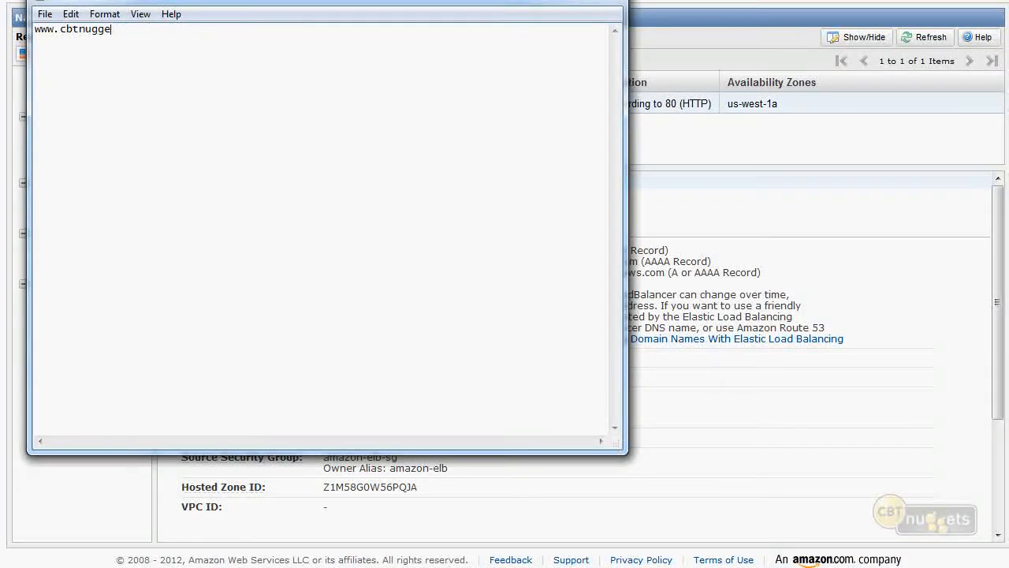
pyautogui.write('ts.com CNME ->')
pyautogui.click(689, 237)
pyautogui.moveTo(617, 251); pyautogui.dragTo(324, 253)
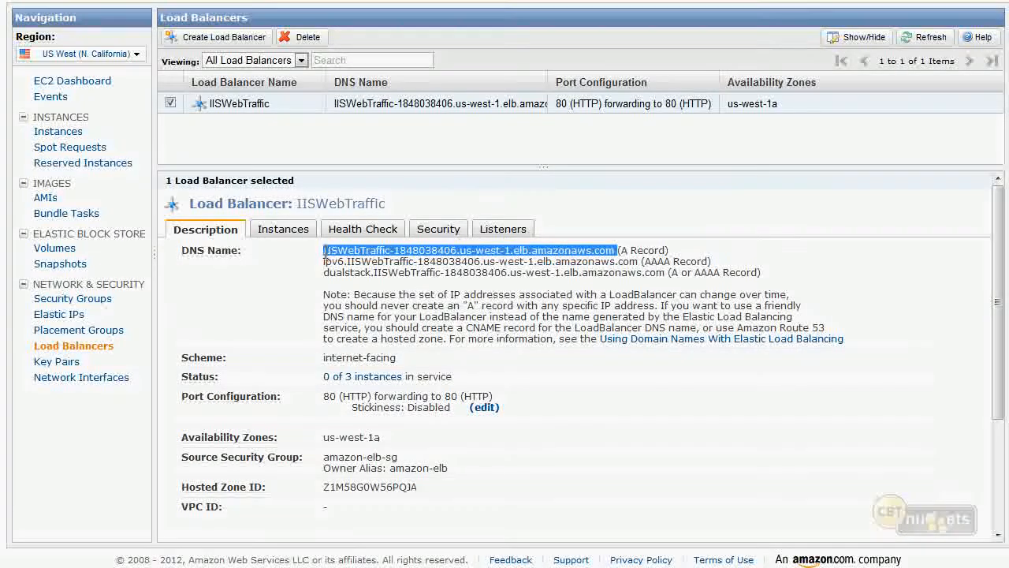
pyautogui.hotkey('ctrl', 'c')
pyautogui.hotkey('alt', 'Tab')
pyautogui.hotkey('ctrl', 'v')
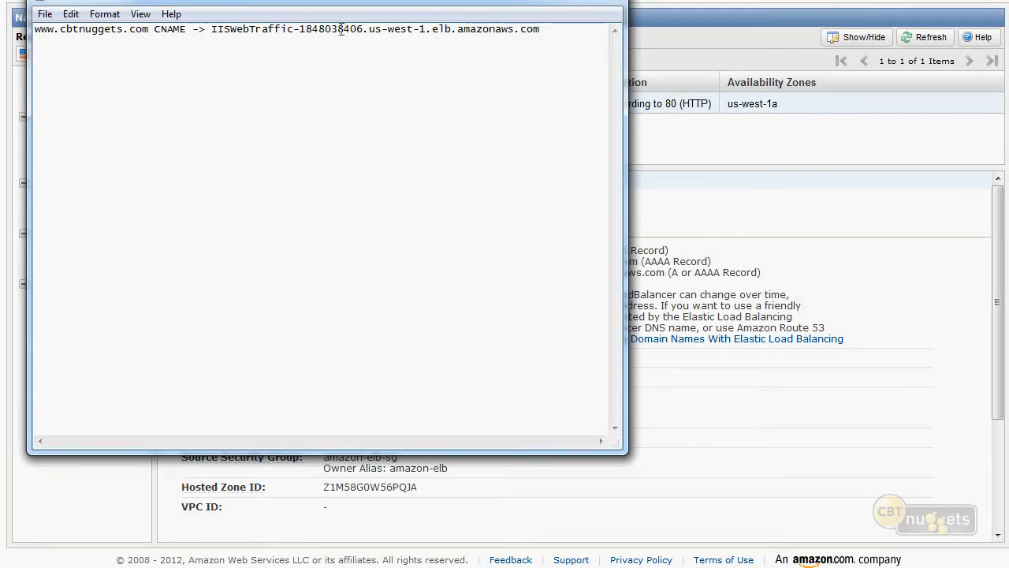
pyautogui.moveTo(539, 35); pyautogui.dragTo(210, 26)
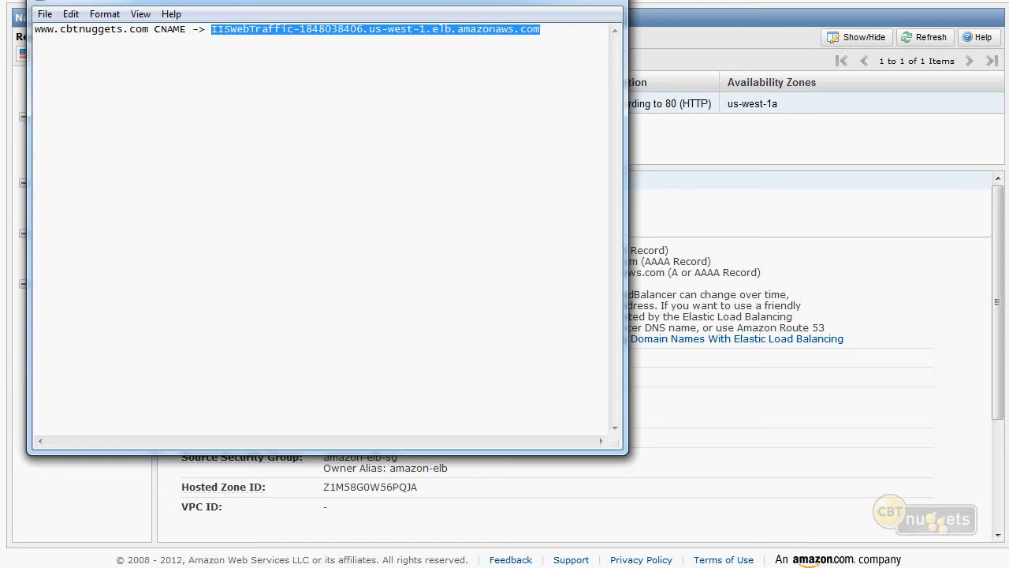
pyautogui.doubleClick(98, 28)
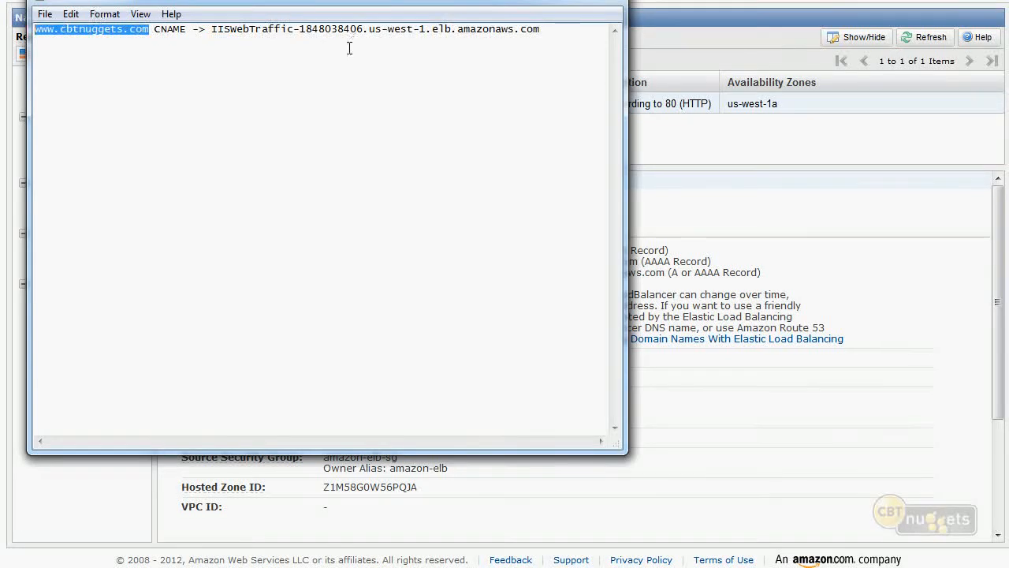
# Step: Return to the load balancer console and check the status of each instance registered with IISWebTraffic
pyautogui.click(859, 273)
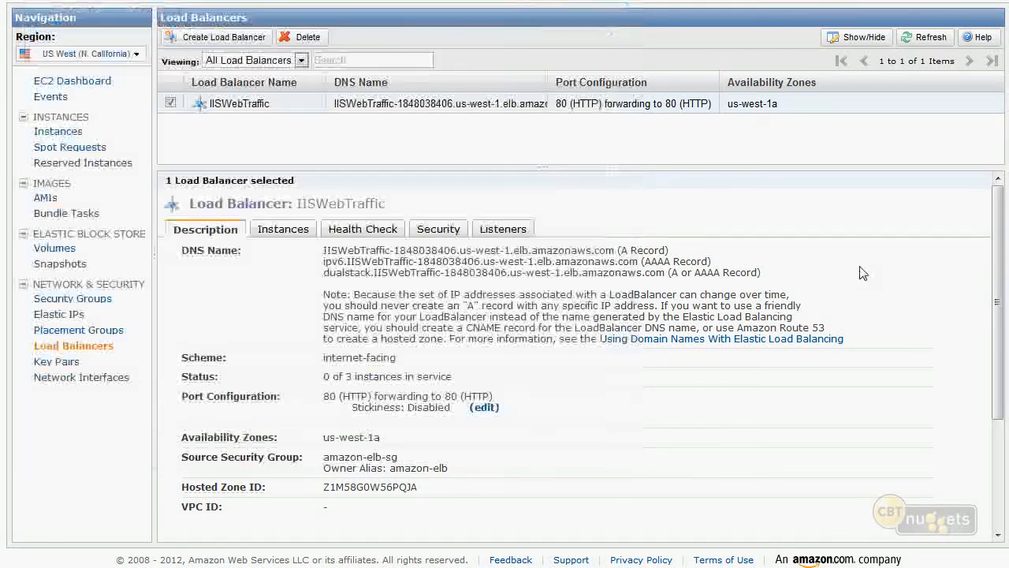
pyautogui.click(356, 230)
pyautogui.click(266, 229)
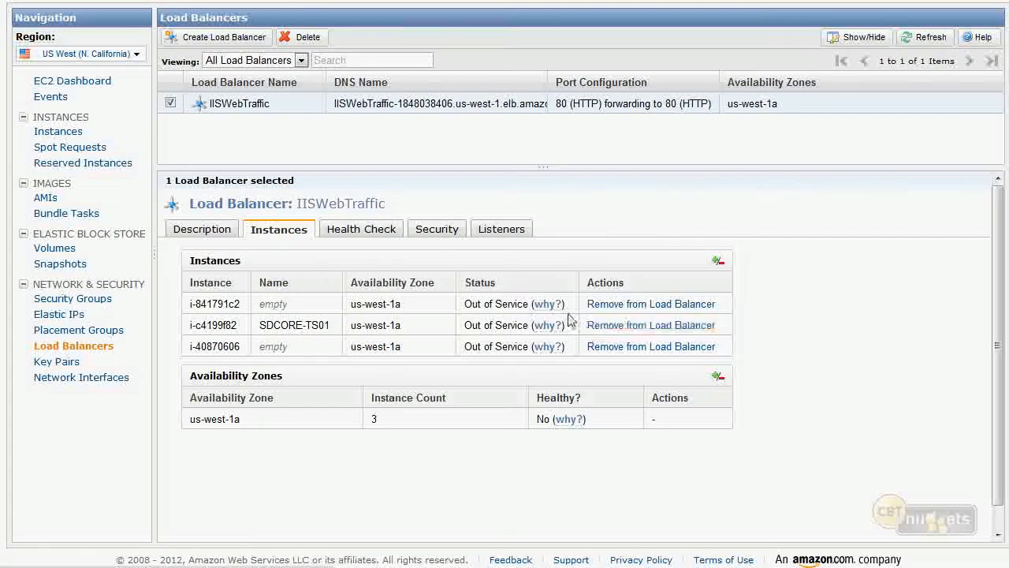
pyautogui.moveTo(554, 306)
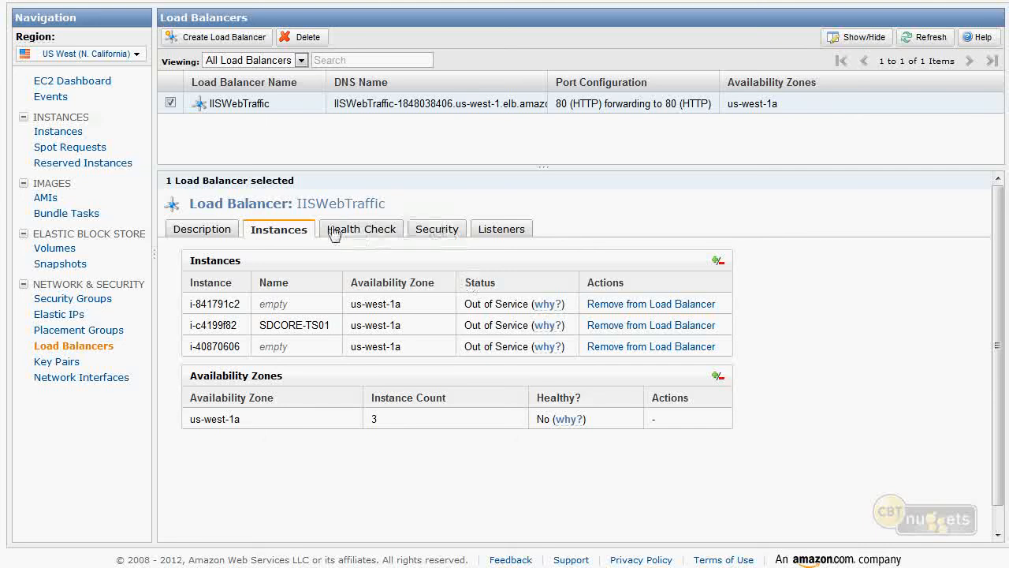
# Step: Review the port configuration in IISWebTraffic's description and open its stickiness settings for editing
pyautogui.click(208, 232)
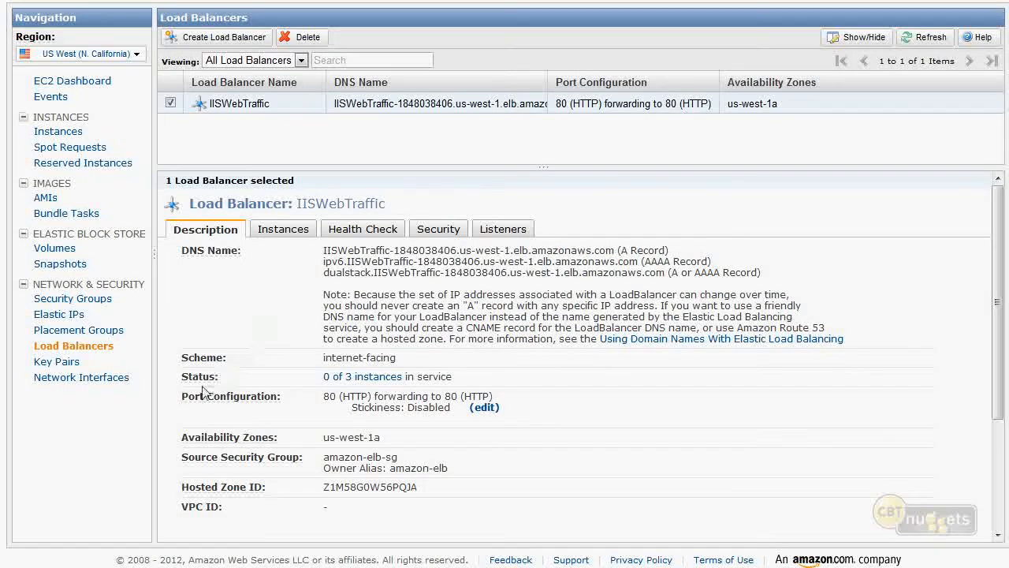
pyautogui.moveTo(209, 399)
pyautogui.moveTo(322, 397); pyautogui.dragTo(433, 389)
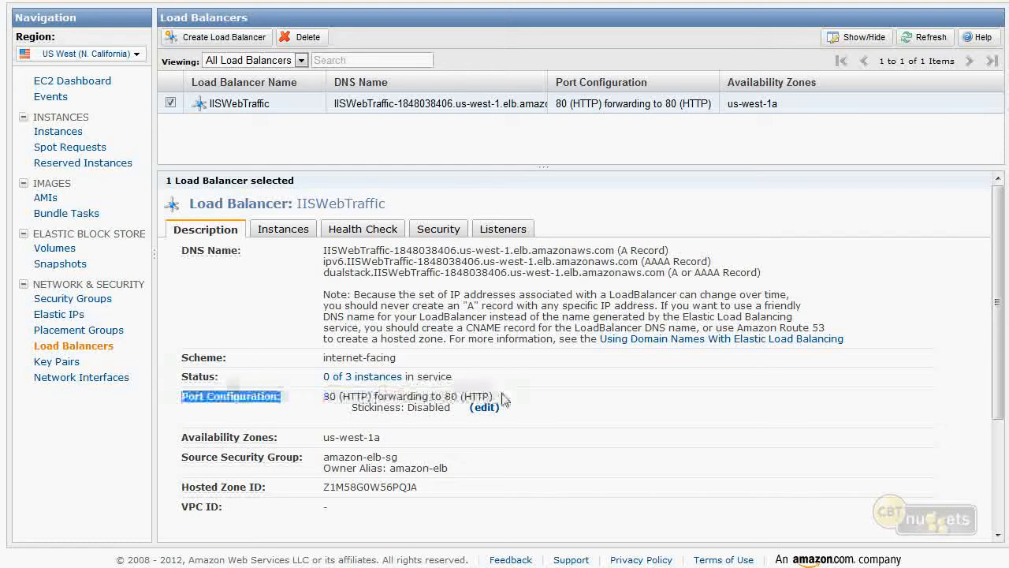
pyautogui.doubleClick(365, 407)
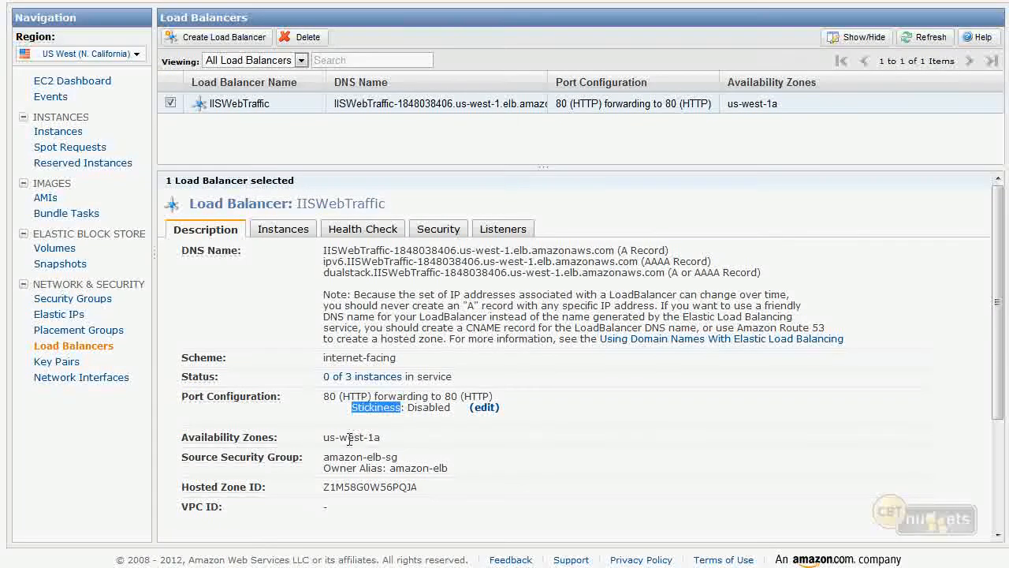
pyautogui.click(482, 407)
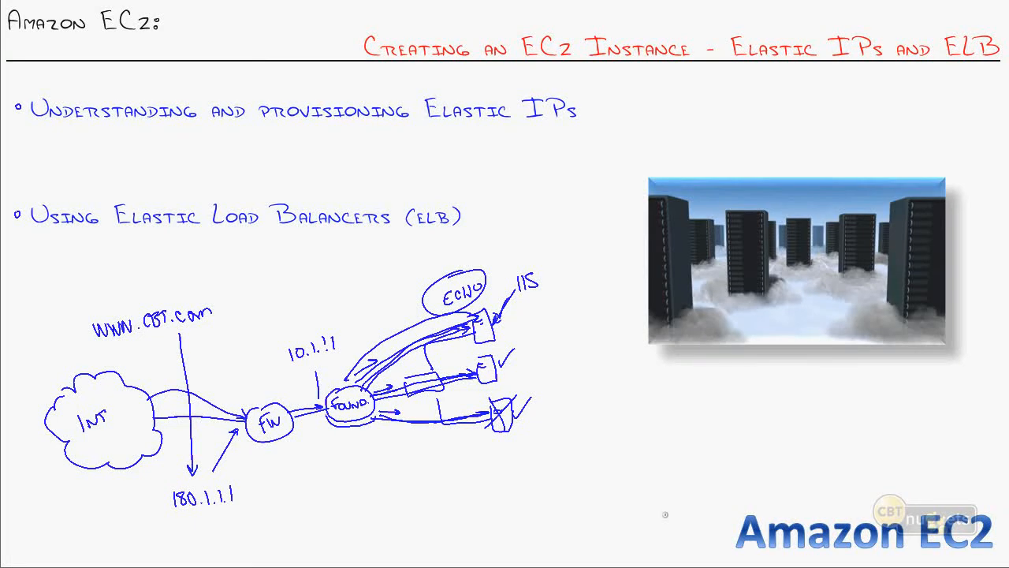
pyautogui.moveTo(115, 470)
pyautogui.mouseDown()
pyautogui.moveTo(129, 519)
pyautogui.moveTo(93, 543)
pyautogui.moveTo(94, 527)
pyautogui.mouseUp()
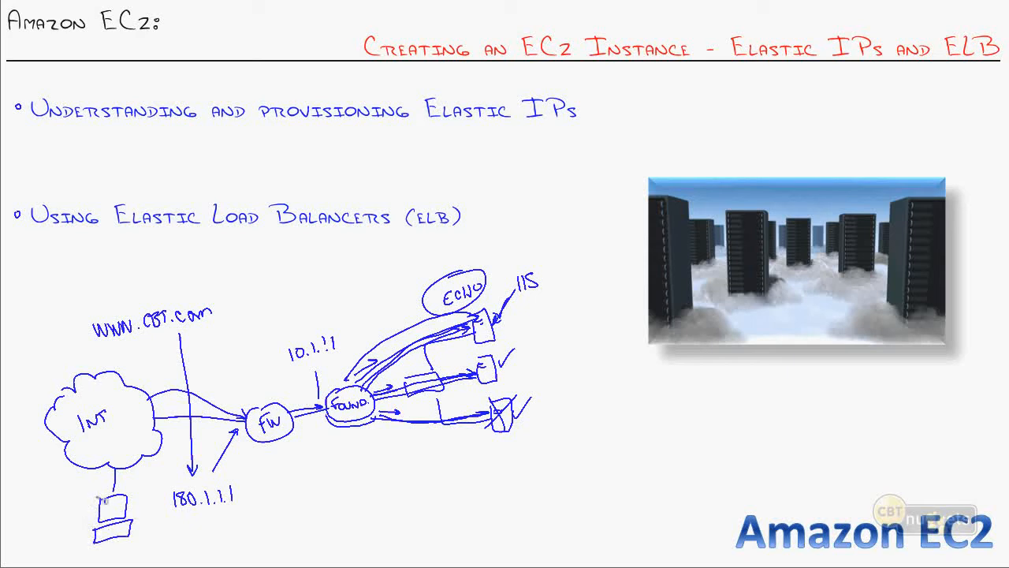
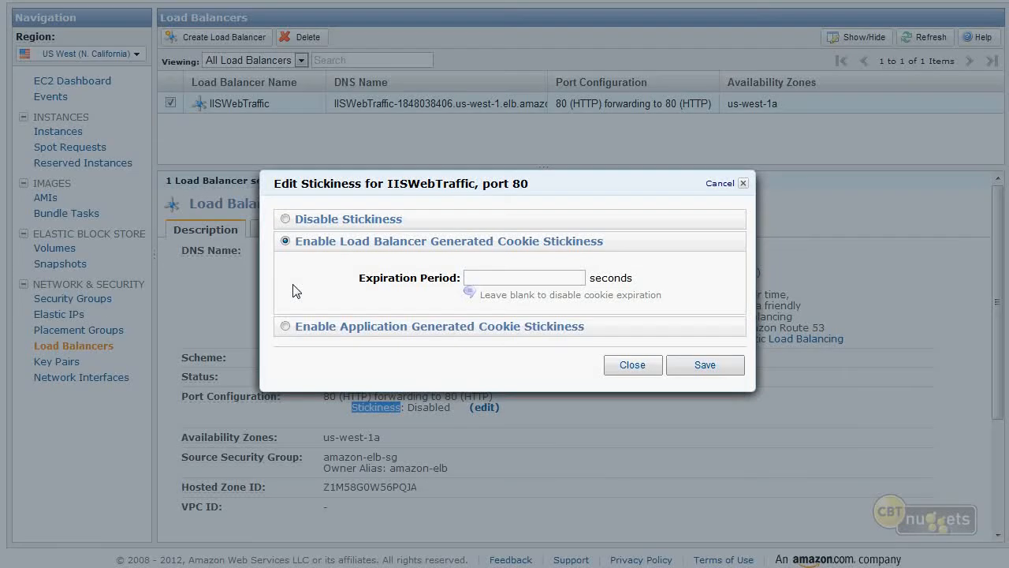
# Step: Try load balancer generated cookie stickiness with a 3600-second expiration, look at the application generated option, and close the settings without saving
pyautogui.click(507, 280)
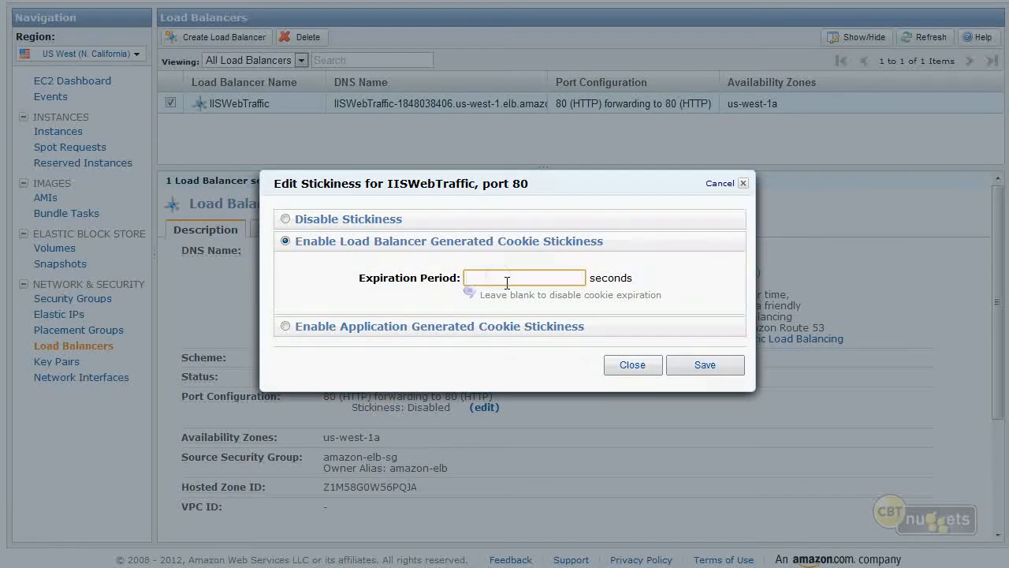
pyautogui.write('3600')
pyautogui.moveTo(664, 296); pyautogui.dragTo(488, 300)
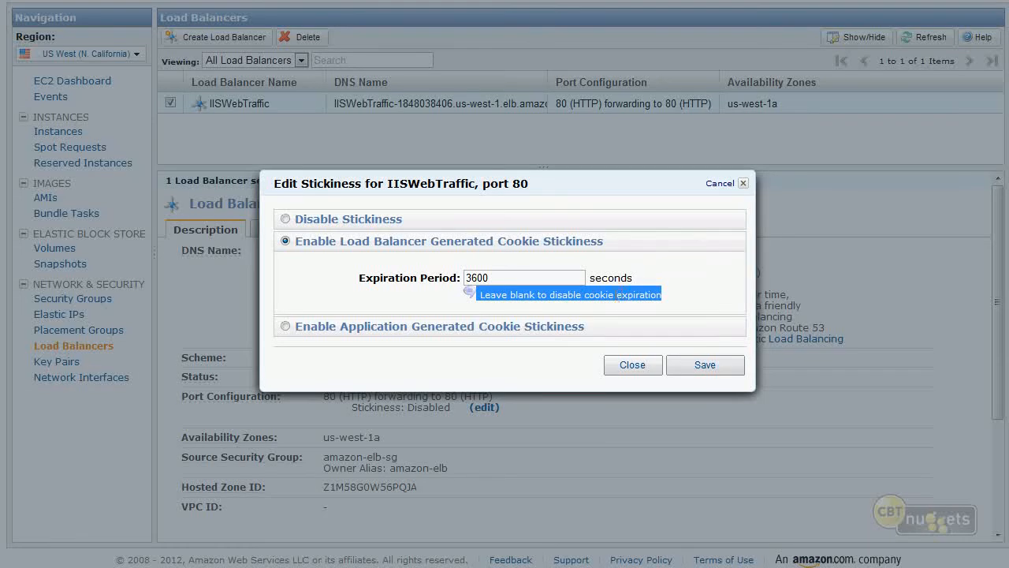
pyautogui.click(597, 295)
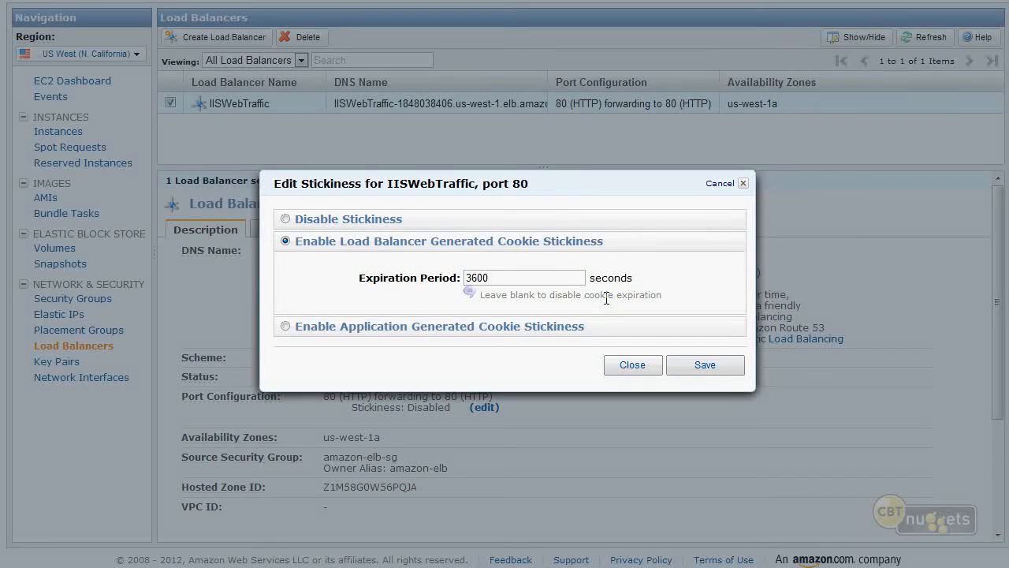
pyautogui.click(284, 328)
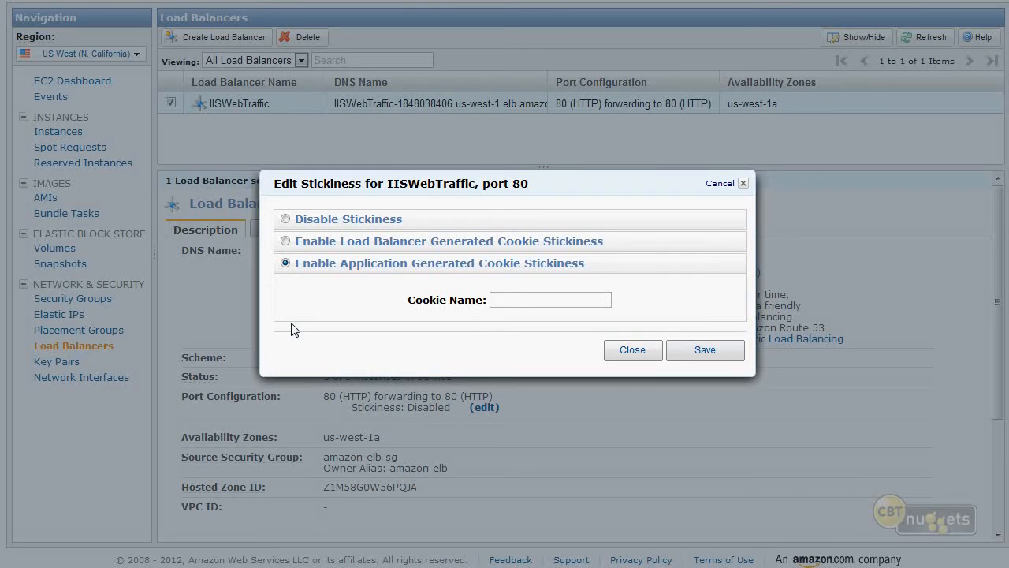
pyautogui.click(320, 239)
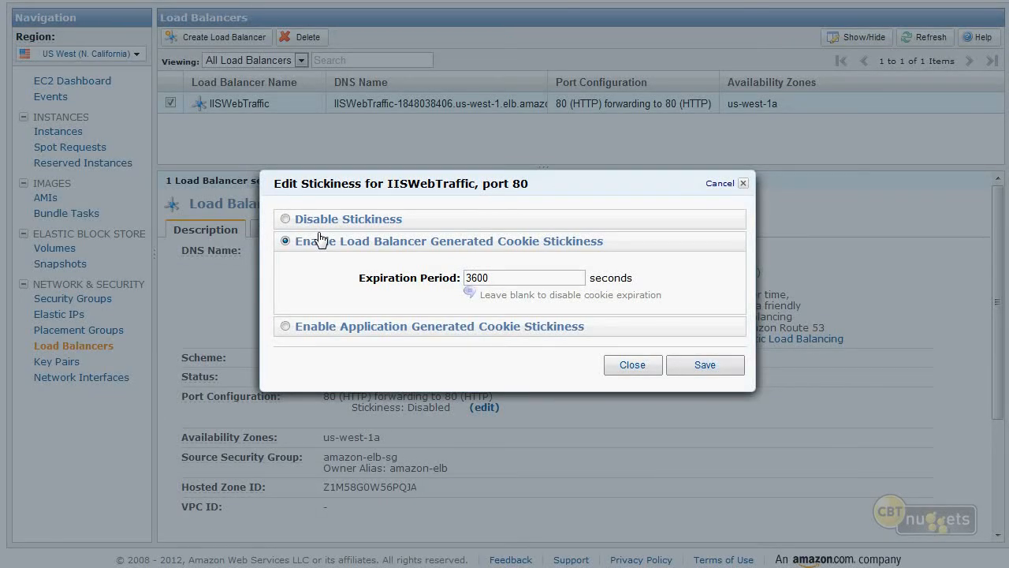
pyautogui.click(626, 367)
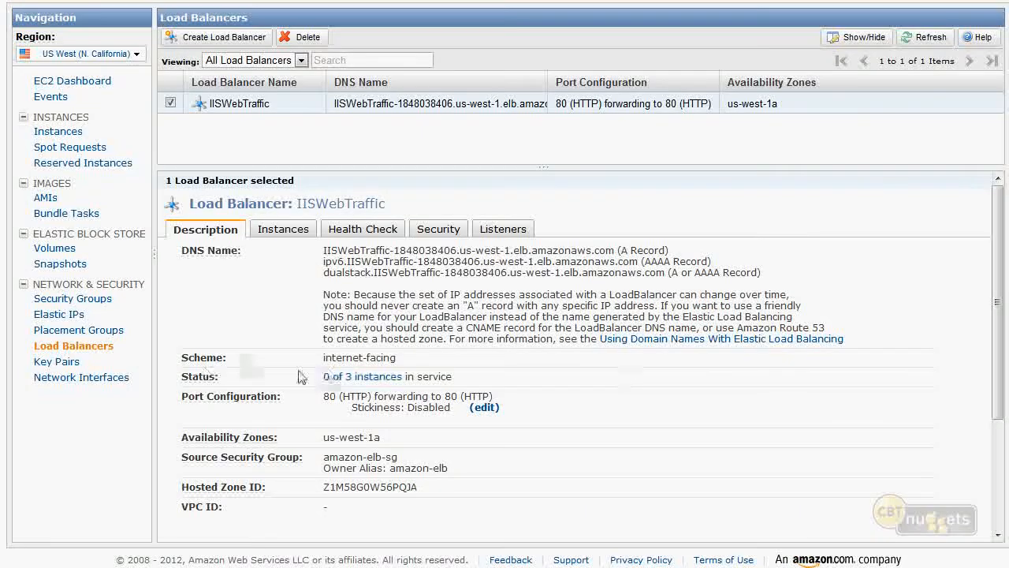
# Step: Try adding the us-west-1c availability zone to IISWebTraffic and cancel the change
pyautogui.click(272, 235)
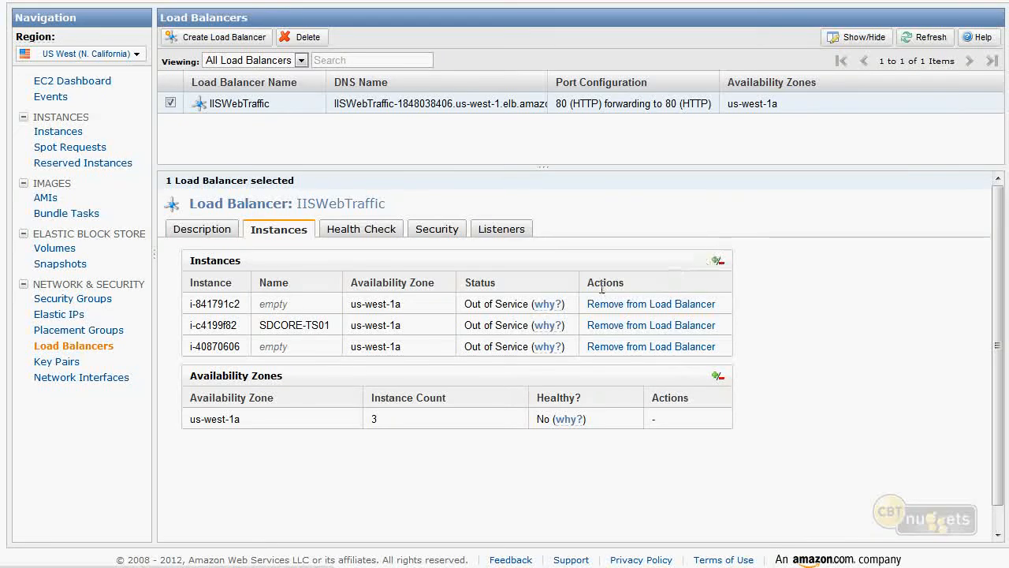
pyautogui.click(707, 375)
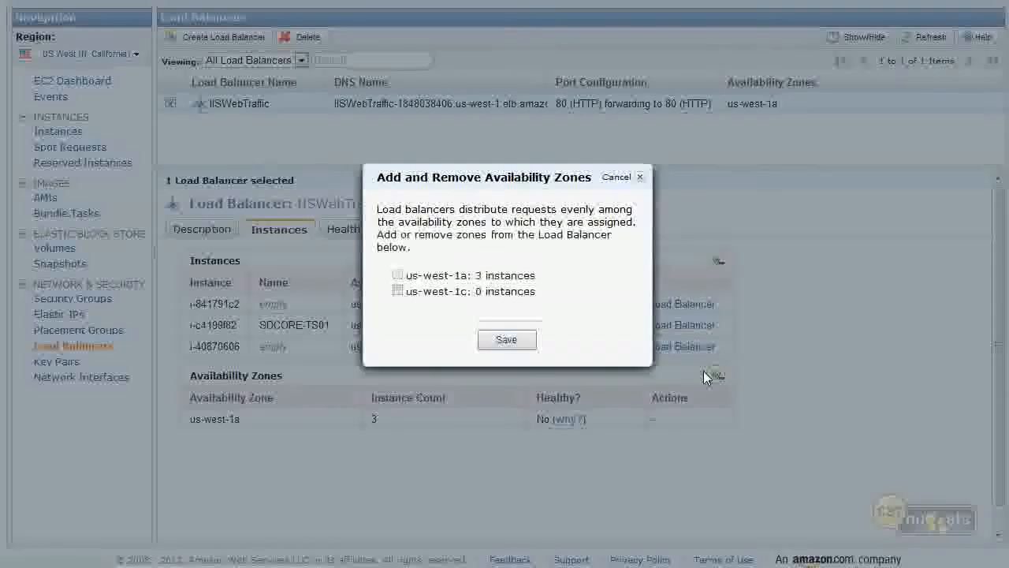
pyautogui.click(398, 292)
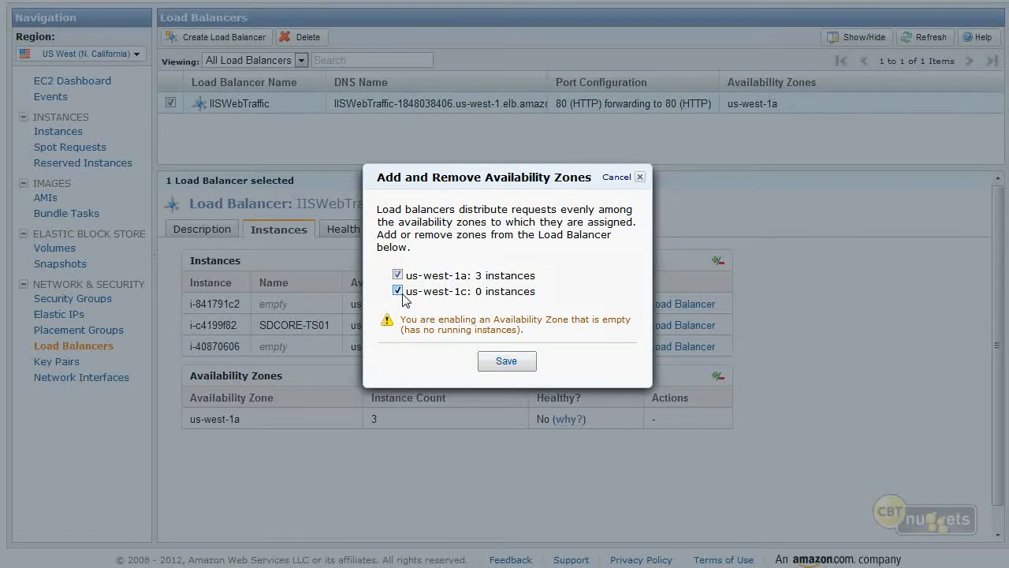
pyautogui.click(639, 177)
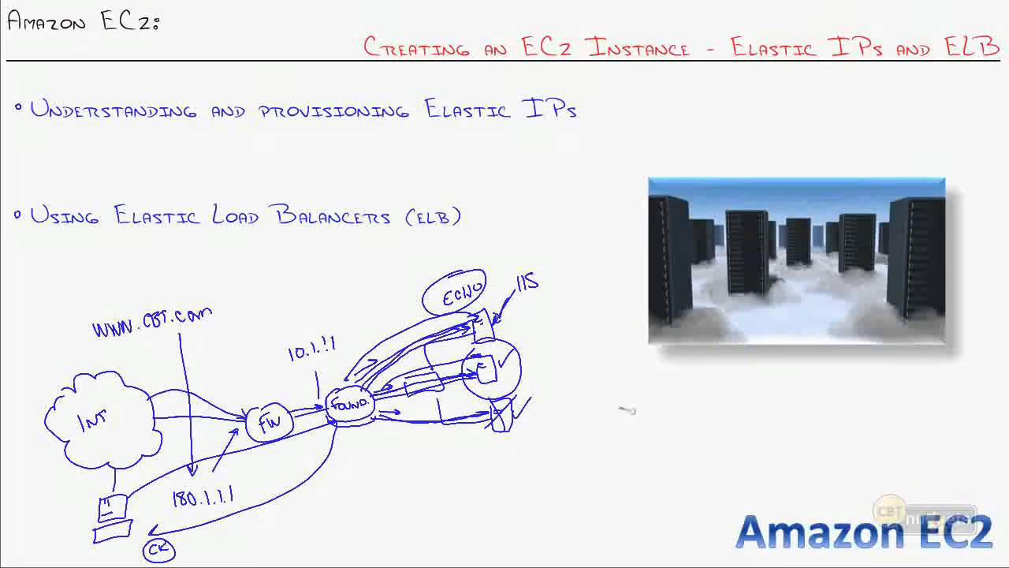
# Step: On the whiteboard slide, sketch a region box labelled REG containing two availability zone circles linked to a small load balancer circle
pyautogui.moveTo(633, 412)
pyautogui.mouseDown()
pyautogui.moveTo(812, 495)
pyautogui.moveTo(615, 397)
pyautogui.mouseUp()
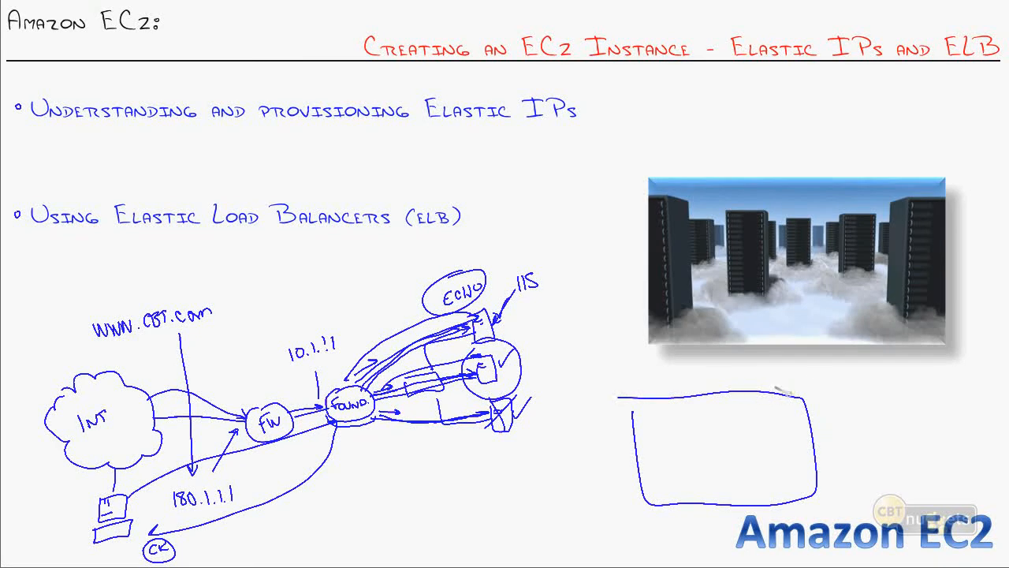
pyautogui.moveTo(825, 388); pyautogui.dragTo(845, 396)
pyautogui.moveTo(764, 424); pyautogui.dragTo(735, 441)
pyautogui.moveTo(670, 427)
pyautogui.mouseDown()
pyautogui.moveTo(645, 445)
pyautogui.moveTo(674, 453)
pyautogui.moveTo(737, 439)
pyautogui.moveTo(759, 448)
pyautogui.mouseUp()
pyautogui.moveTo(711, 393)
pyautogui.mouseDown()
pyautogui.moveTo(724, 407)
pyautogui.moveTo(694, 399)
pyautogui.moveTo(676, 429)
pyautogui.moveTo(745, 422)
pyautogui.moveTo(734, 424)
pyautogui.mouseUp()
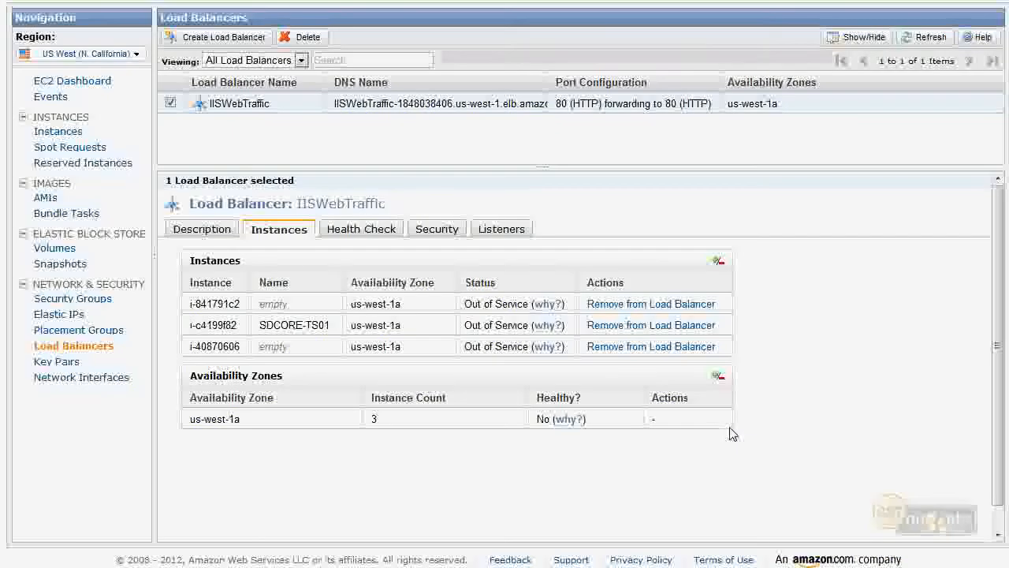
# Step: Return to the load balancer console and review IISWebTraffic's health check configuration without changing it
pyautogui.click(351, 231)
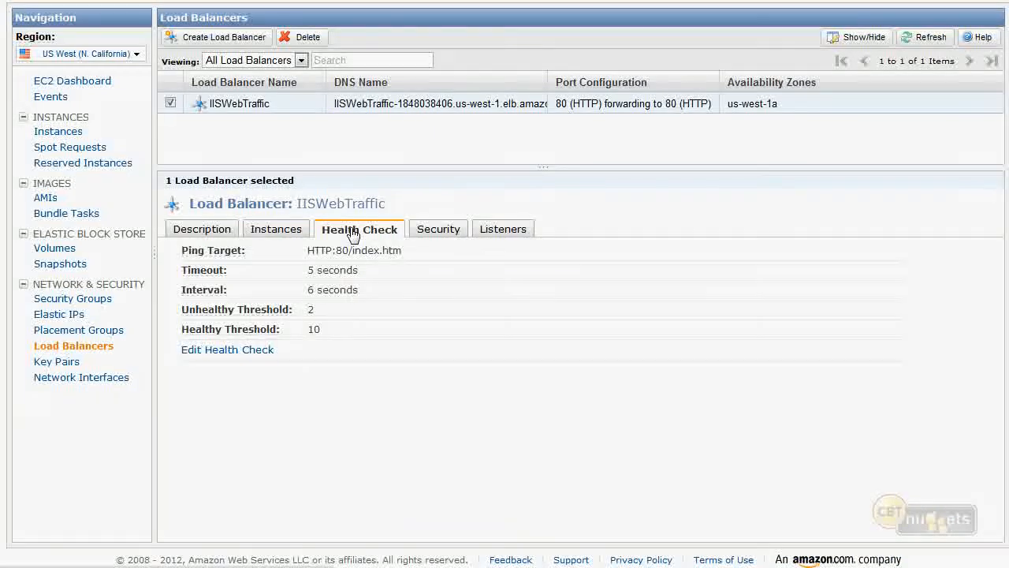
pyautogui.click(228, 348)
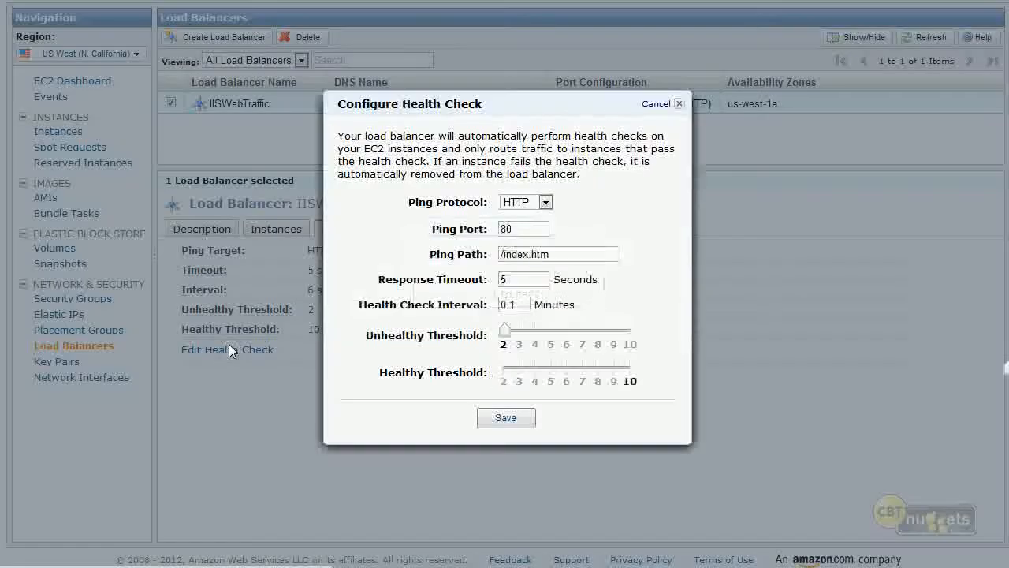
pyautogui.click(678, 106)
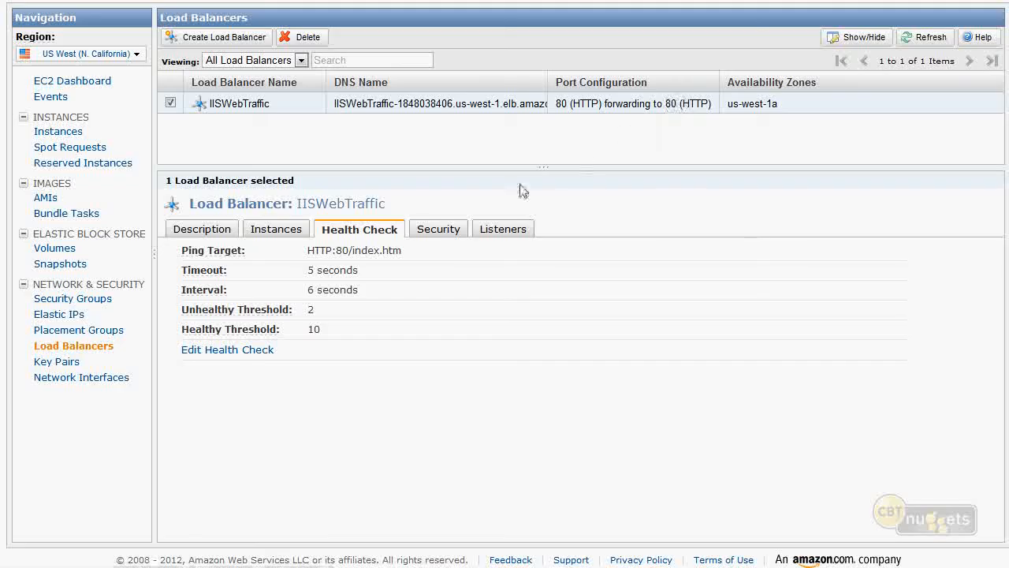
# Step: Check IISWebTraffic's source security group, look for it in the EC2 security group list, and return to the load balancers
pyautogui.click(436, 229)
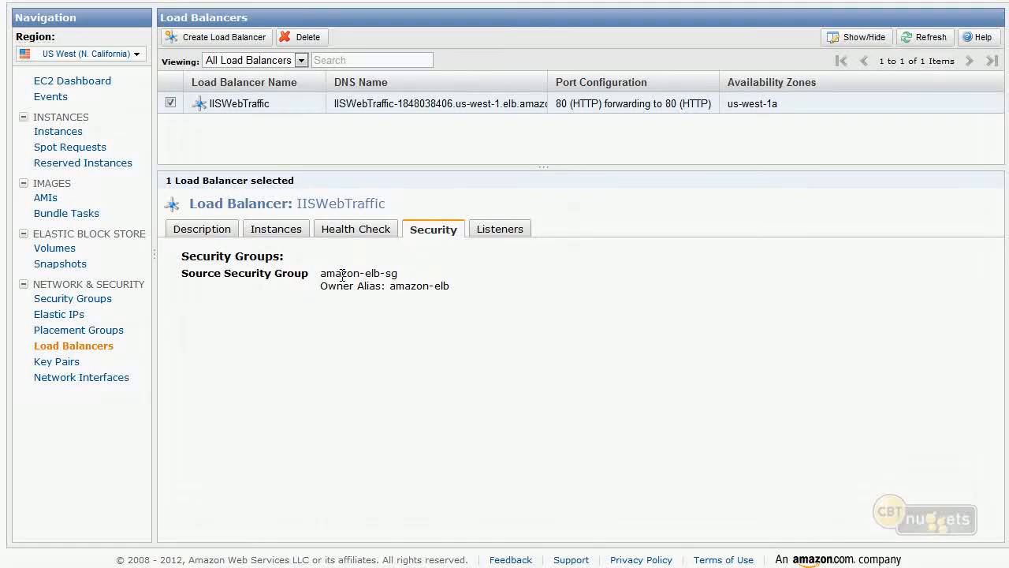
pyautogui.click(499, 229)
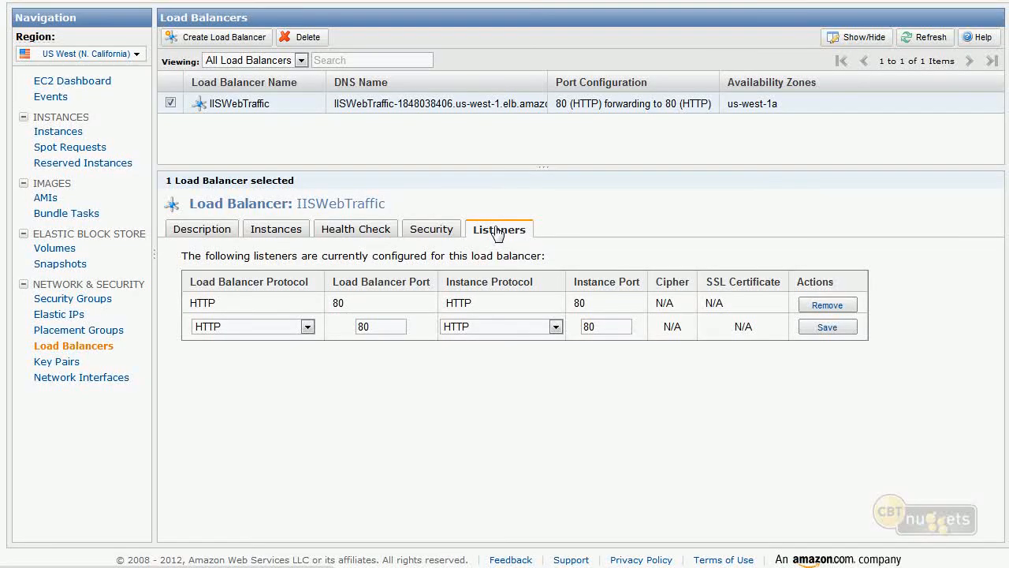
pyautogui.click(418, 231)
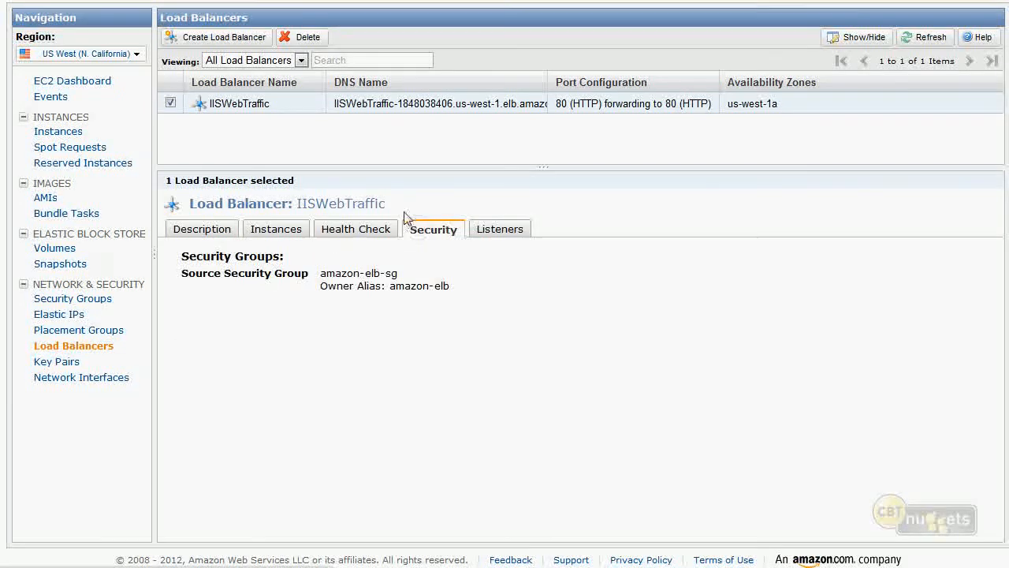
pyautogui.click(73, 301)
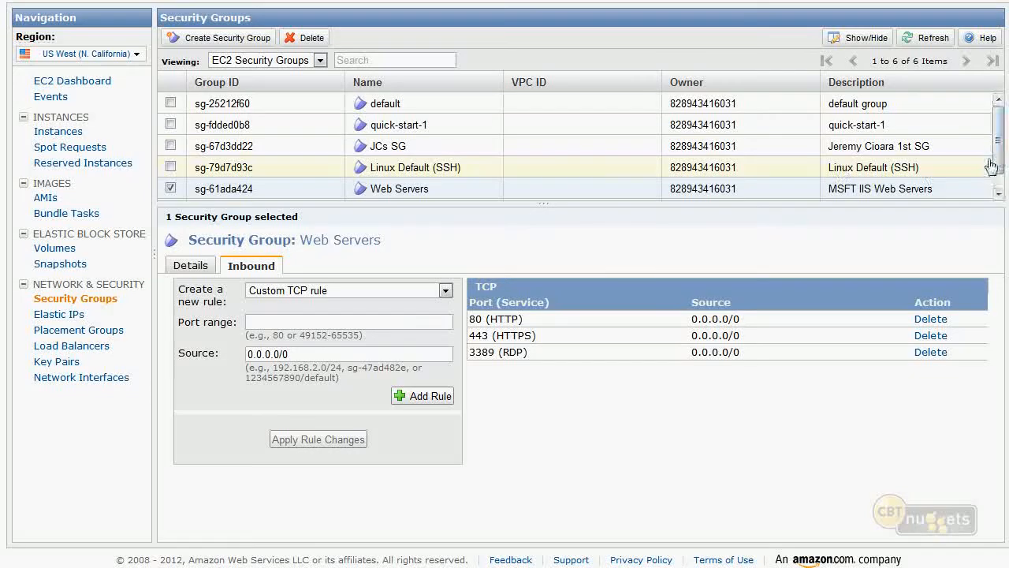
pyautogui.scroll(-1, 998, 159)
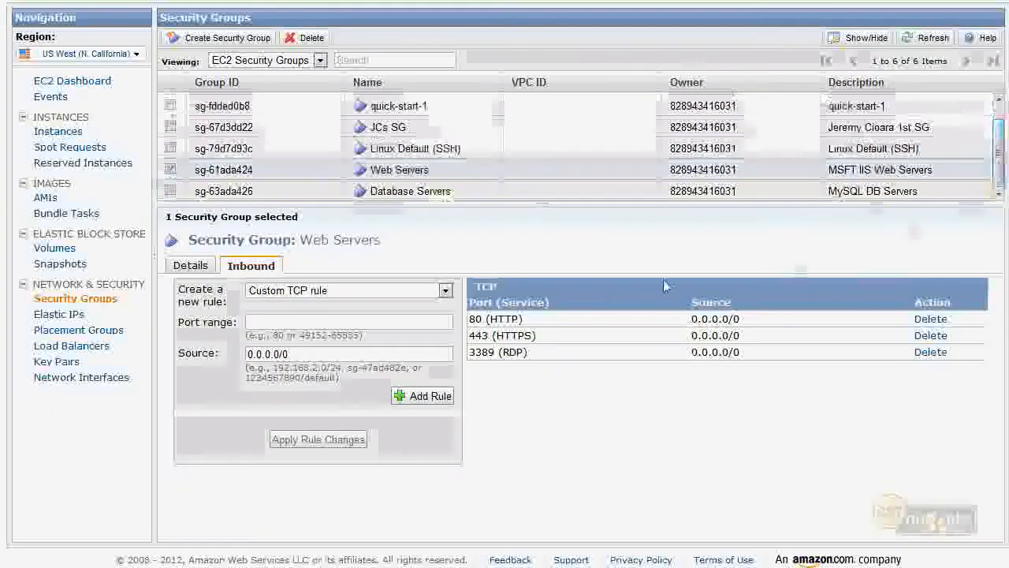
pyautogui.click(75, 345)
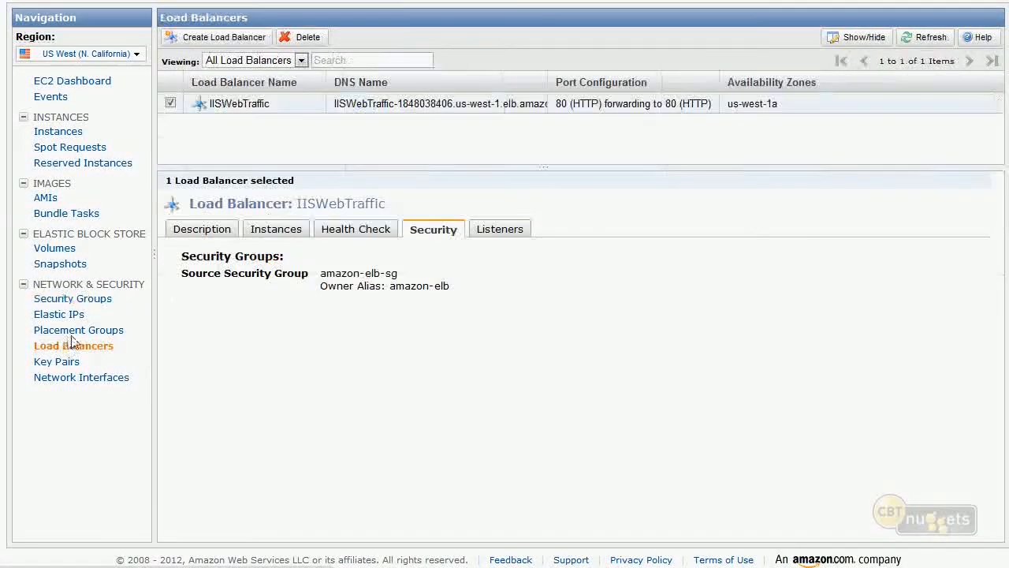
# Step: Add a TCP listener to IISWebTraffic that forwards load balancer port 7776 to instance port 7776
pyautogui.click(497, 230)
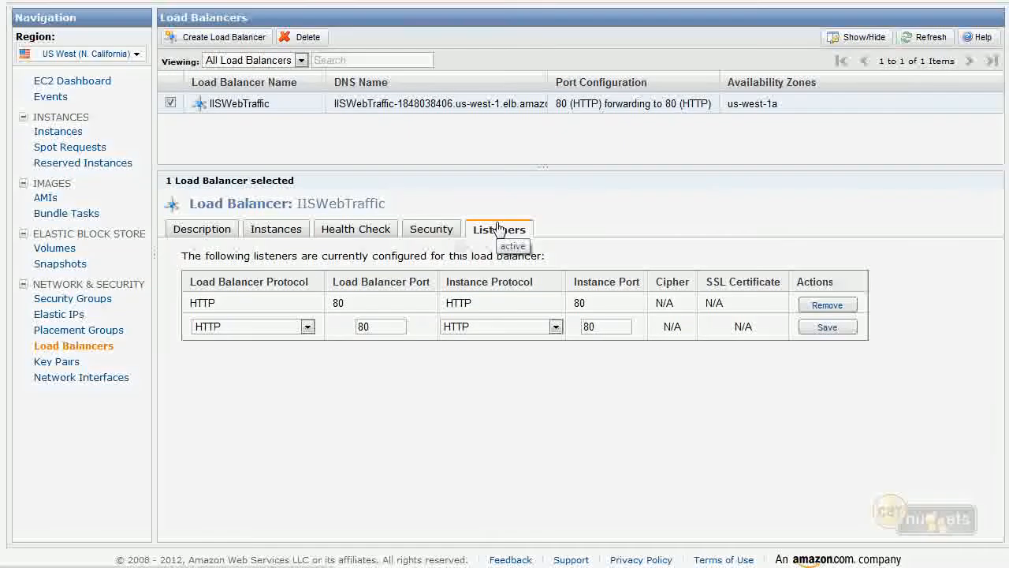
pyautogui.click(308, 326)
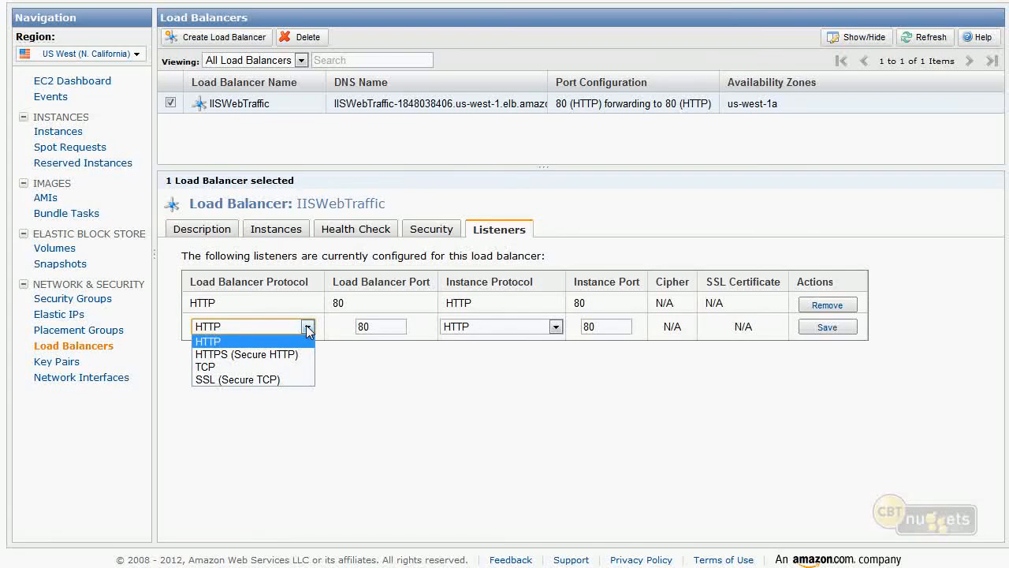
pyautogui.click(213, 369)
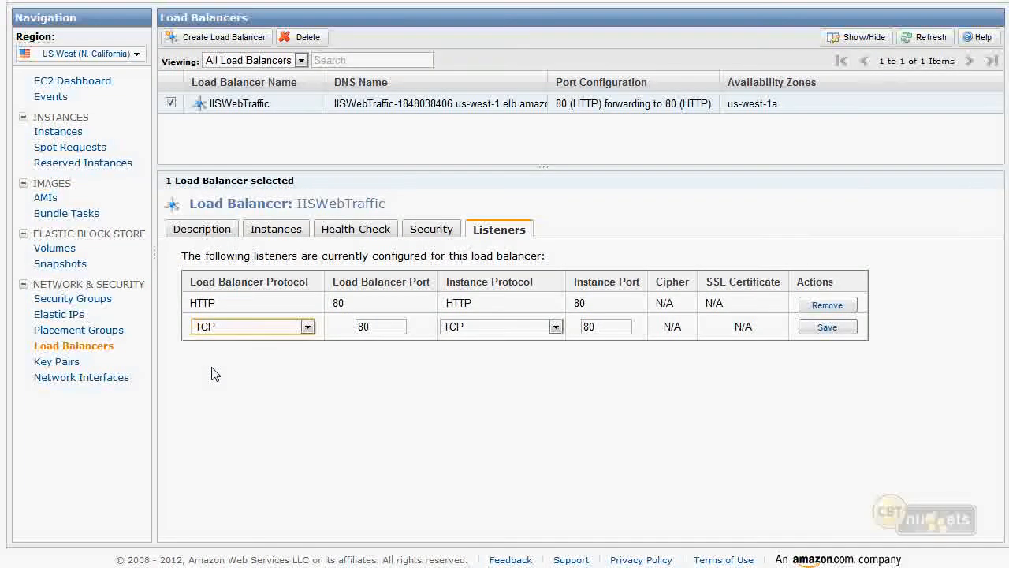
pyautogui.doubleClick(361, 327)
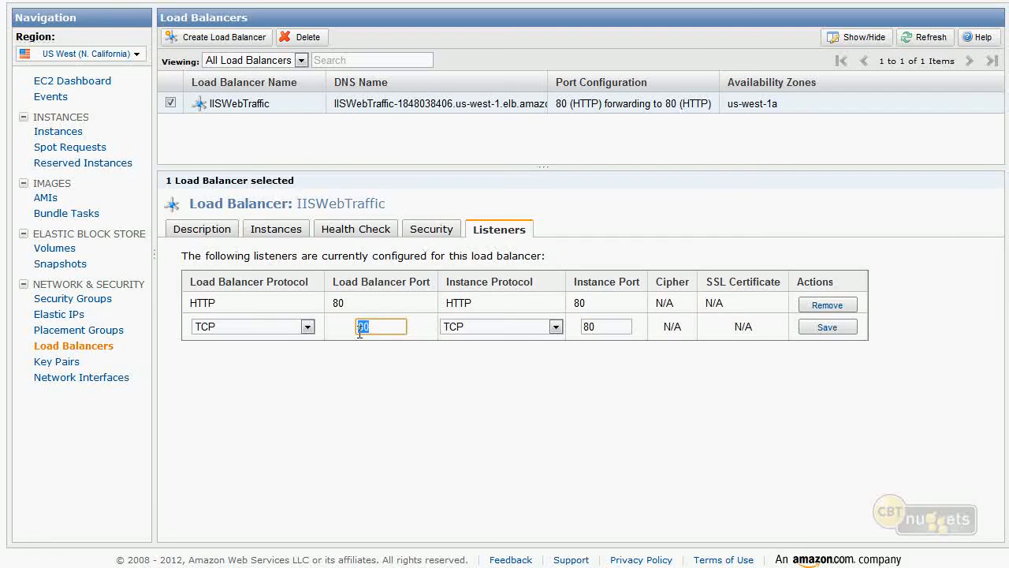
pyautogui.write('7776')
pyautogui.moveTo(597, 326); pyautogui.dragTo(581, 330)
pyautogui.write('7776')
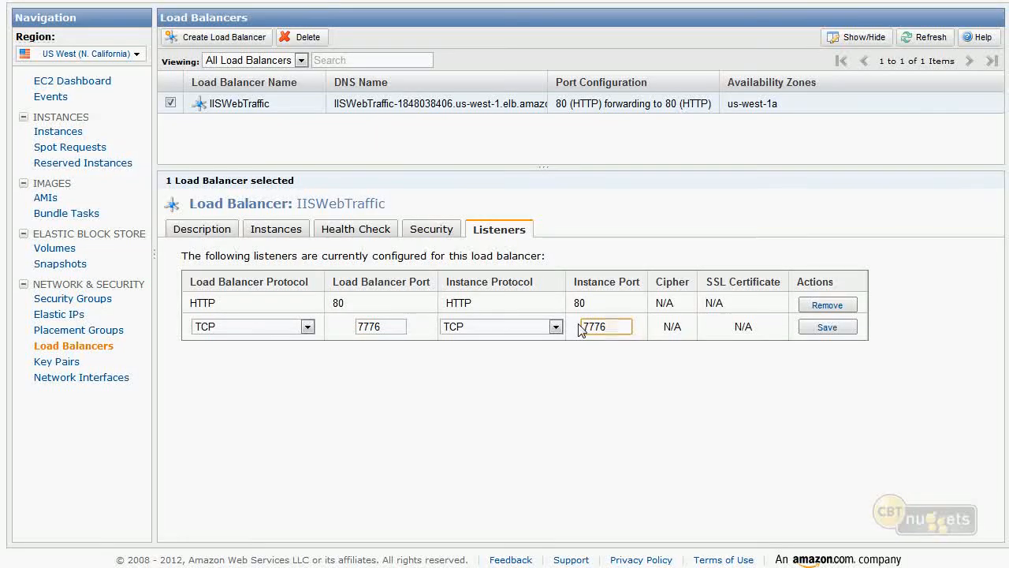
pyautogui.click(827, 326)
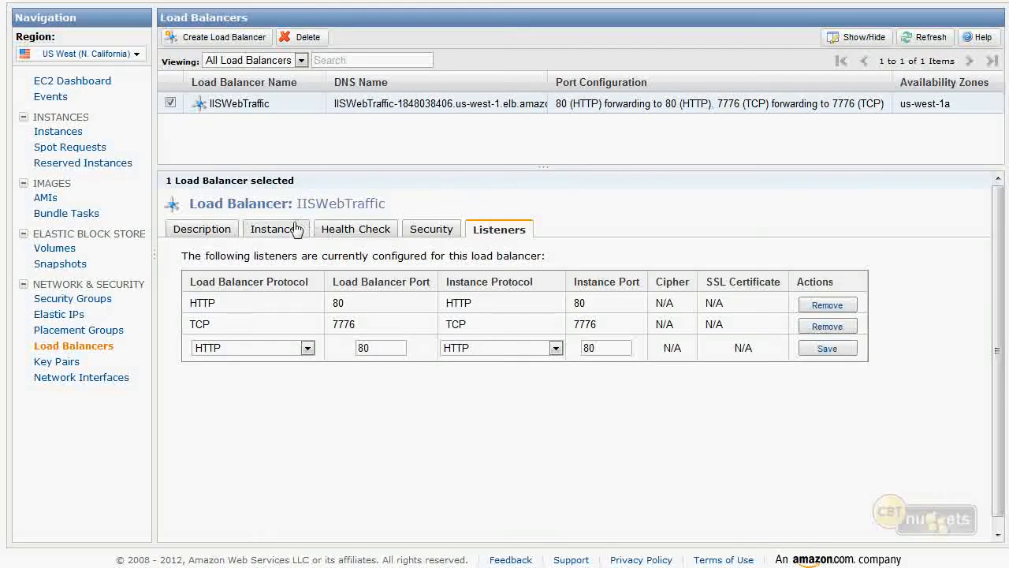
# Step: Glance over IISWebTraffic's security and registered instances, and choose HTTPS (Secure HTTP) as the load balancer protocol for another new listener
pyautogui.click(430, 230)
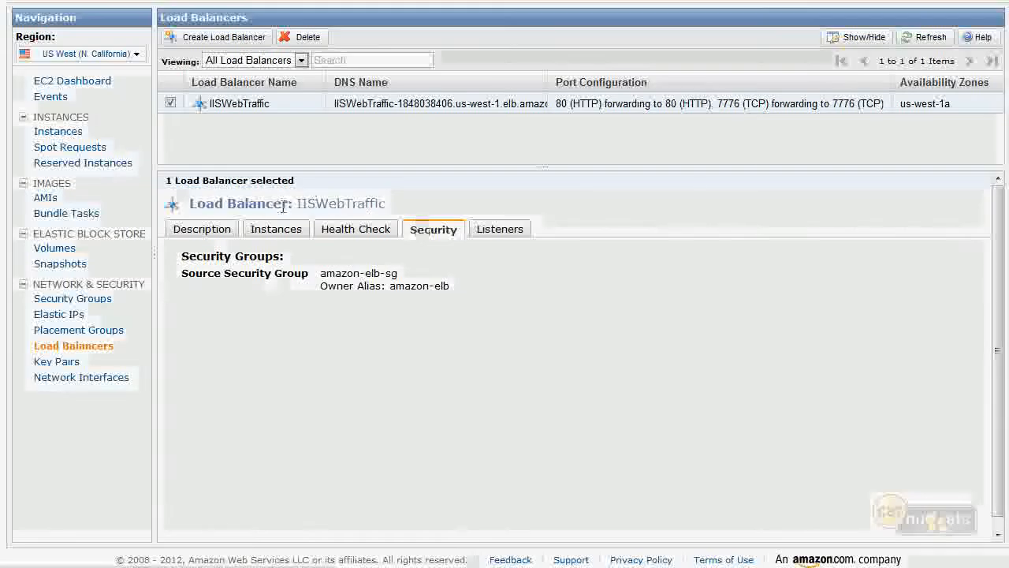
pyautogui.click(278, 231)
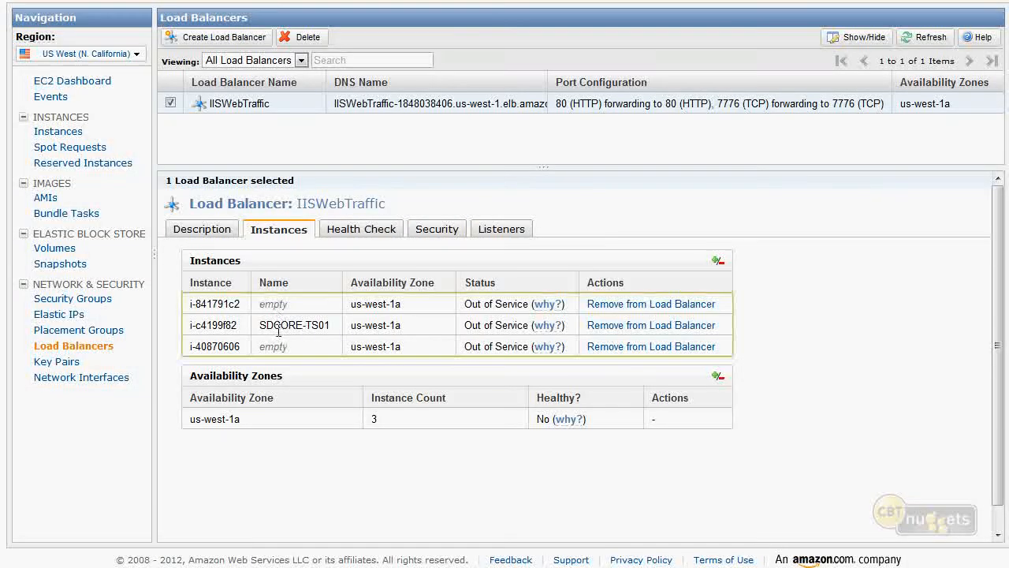
pyautogui.click(500, 229)
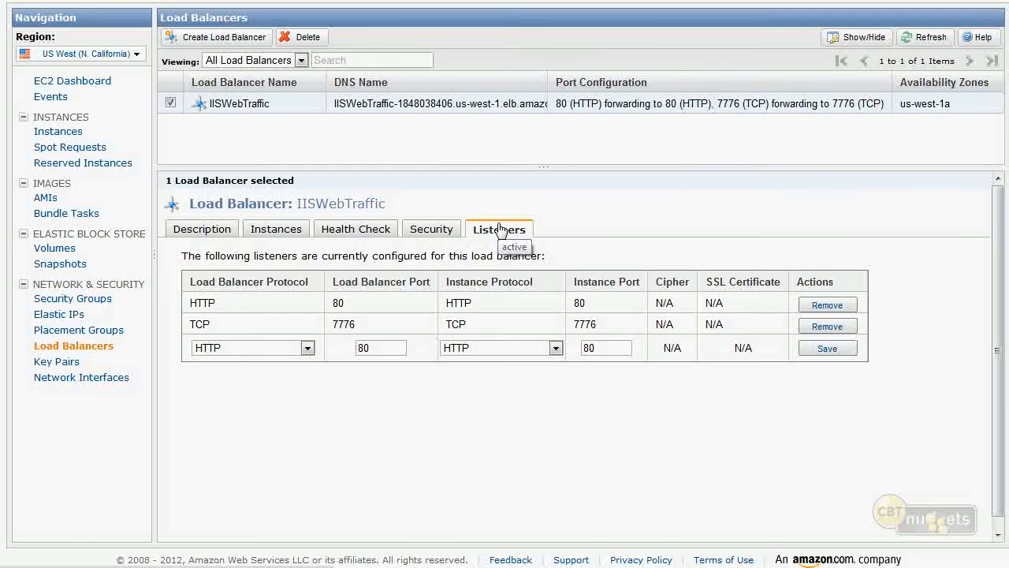
pyautogui.click(275, 349)
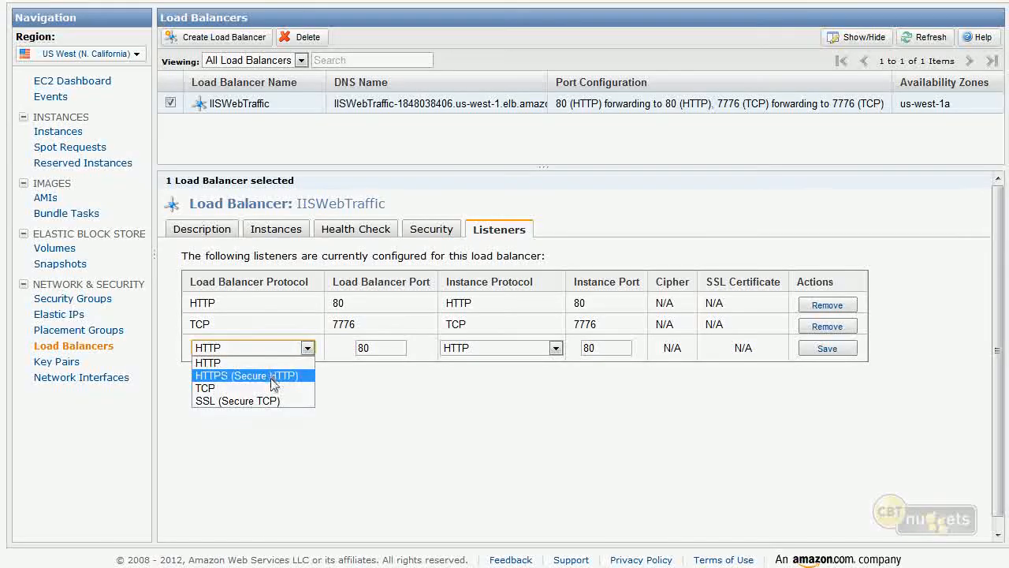
pyautogui.click(272, 377)
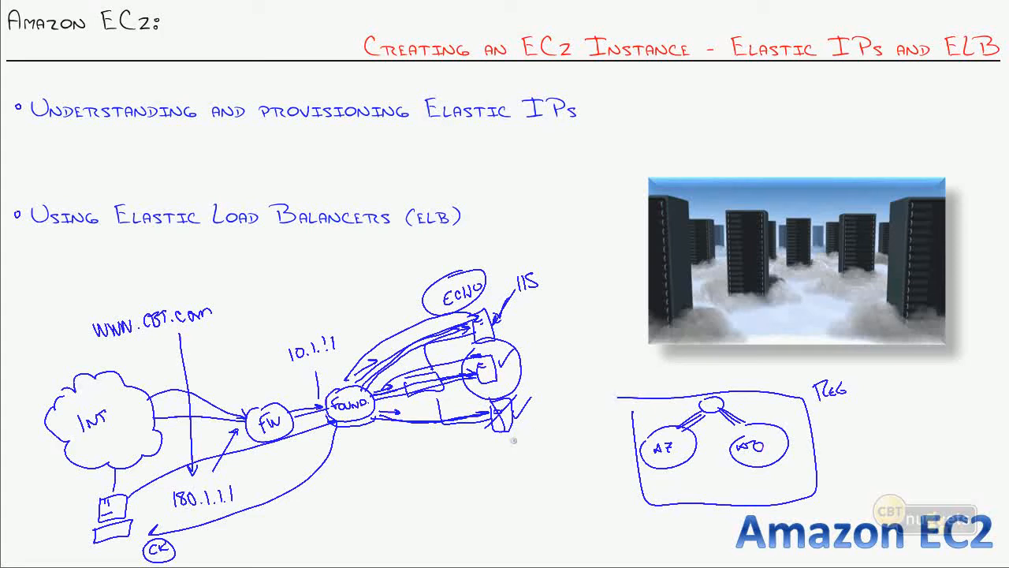
# Step: On the whiteboard diagram, write "Bank" in orange below the lowest server and "HTTPS" beside the client's connection
pyautogui.moveTo(530, 447); pyautogui.dragTo(556, 433)
pyautogui.moveTo(142, 457)
pyautogui.mouseDown()
pyautogui.moveTo(143, 470)
pyautogui.moveTo(161, 453)
pyautogui.moveTo(169, 459)
pyautogui.mouseUp()
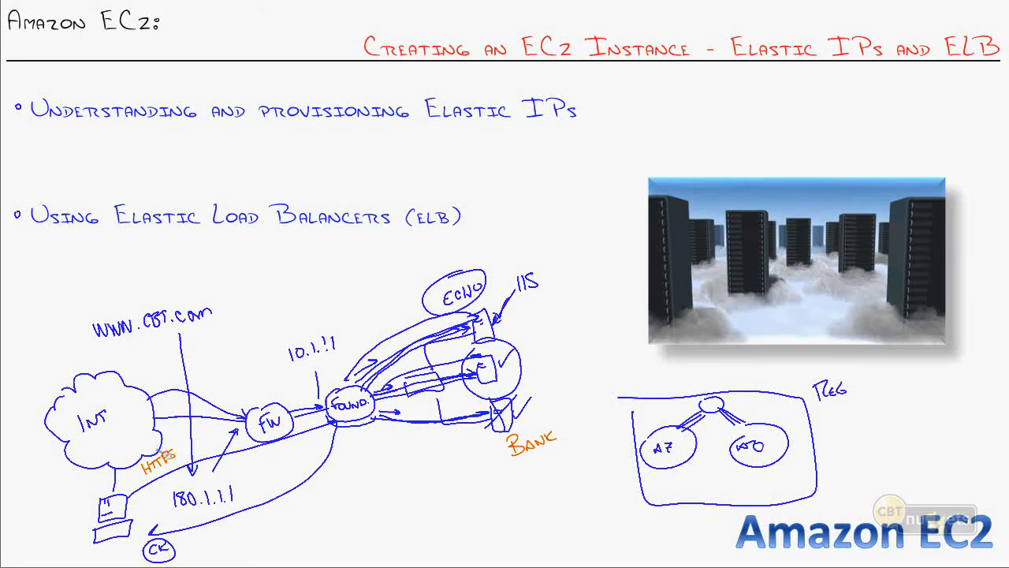
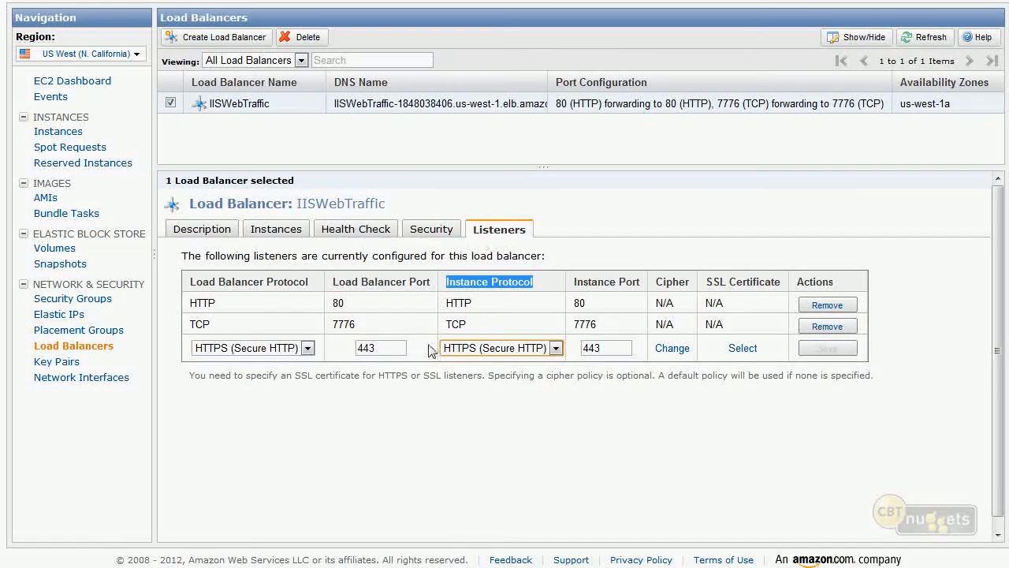
# Step: Back in the load balancer console, set the unsaved listener's load balancer protocol to TCP
pyautogui.click(298, 348)
pyautogui.click(271, 388)
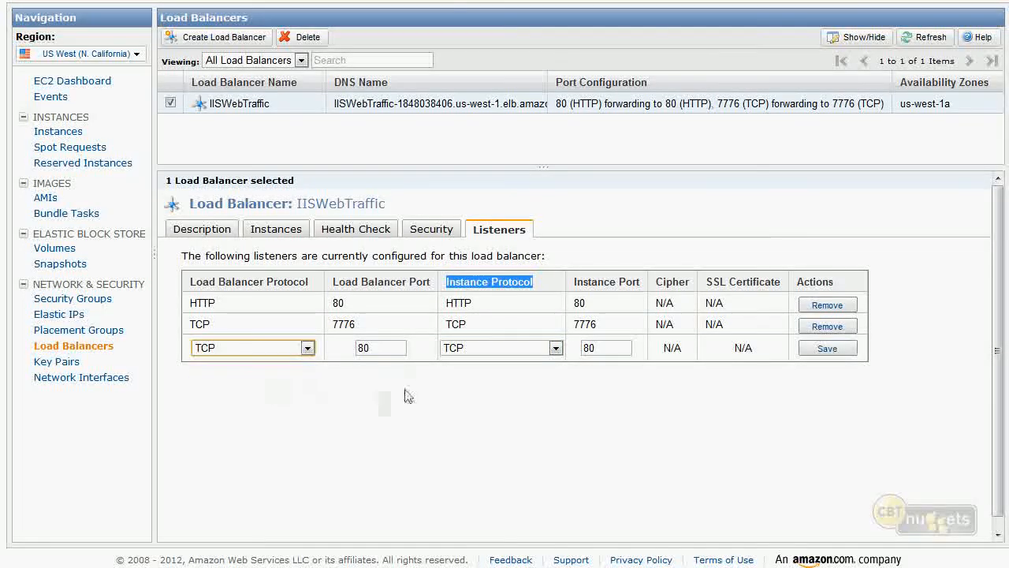
# Step: Set both the load balancer port and the instance port of the unsaved TCP listener to 443
pyautogui.doubleClick(381, 345)
pyautogui.write('443')
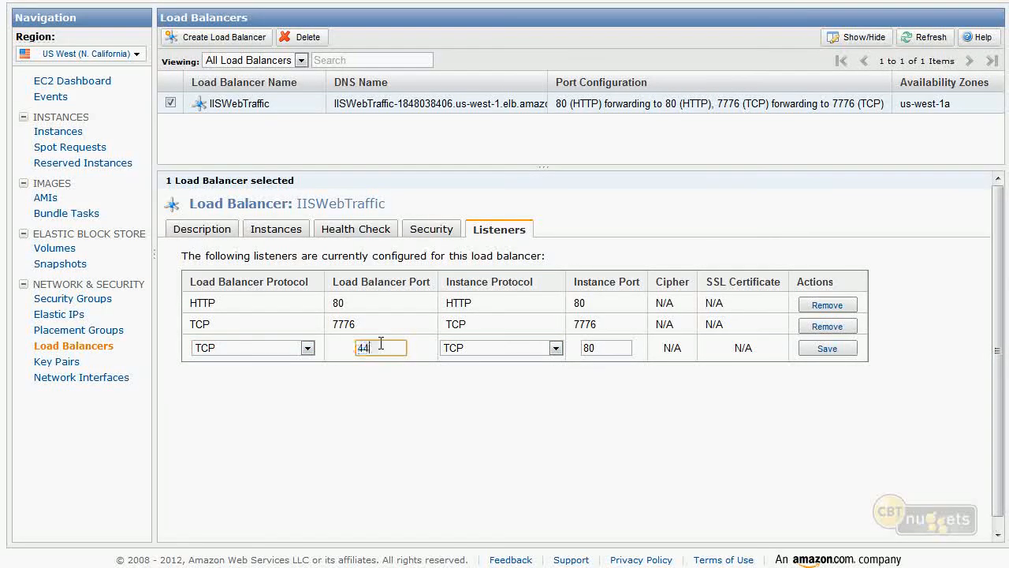
pyautogui.doubleClick(584, 345)
pyautogui.write('443')
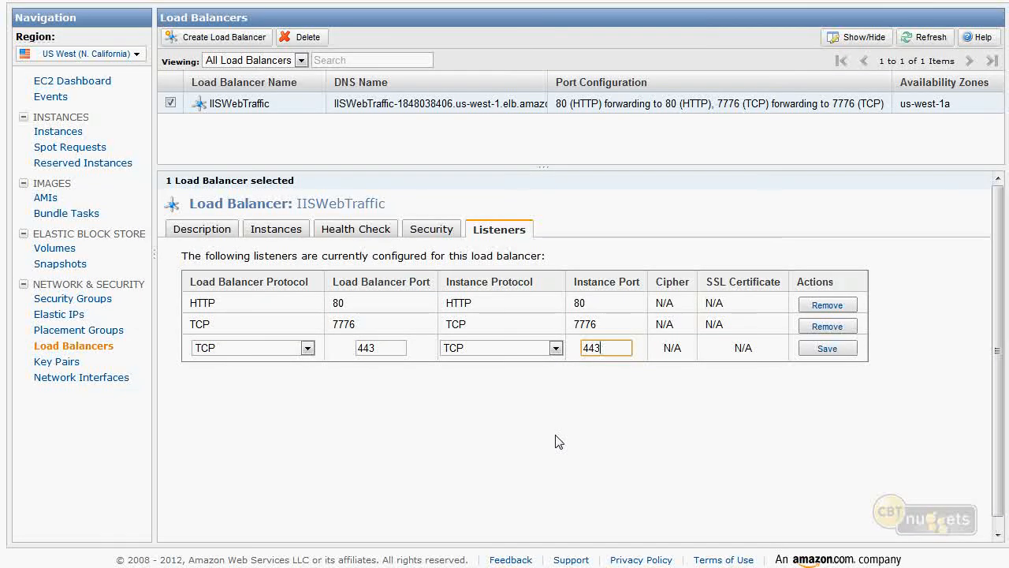
# Step: Switch the unsaved listener to HTTPS (Secure HTTP) and examine the protocols and ciphers enabled in its default SSL negotiation policy, leaving them unchanged
pyautogui.click(292, 349)
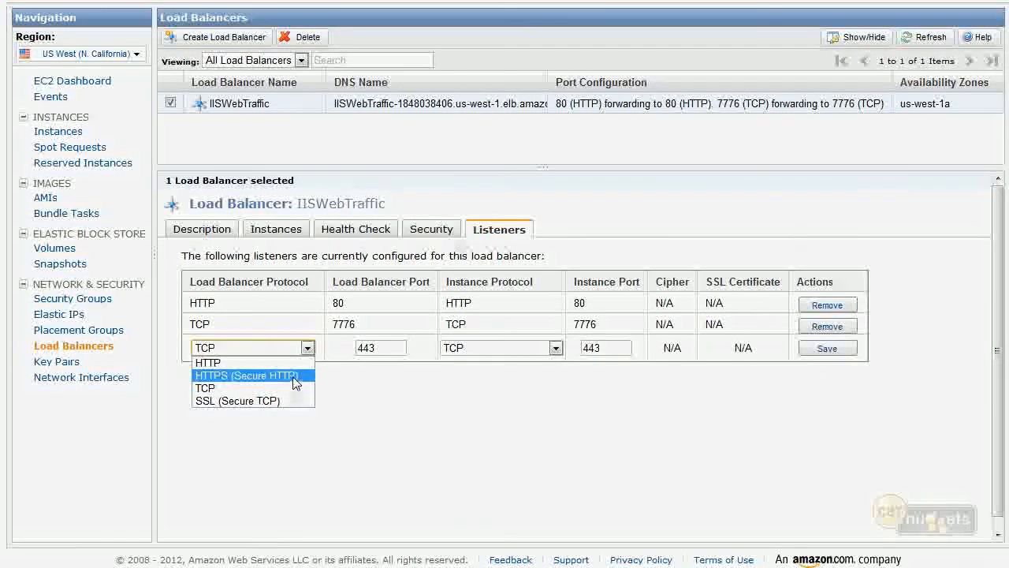
pyautogui.click(294, 376)
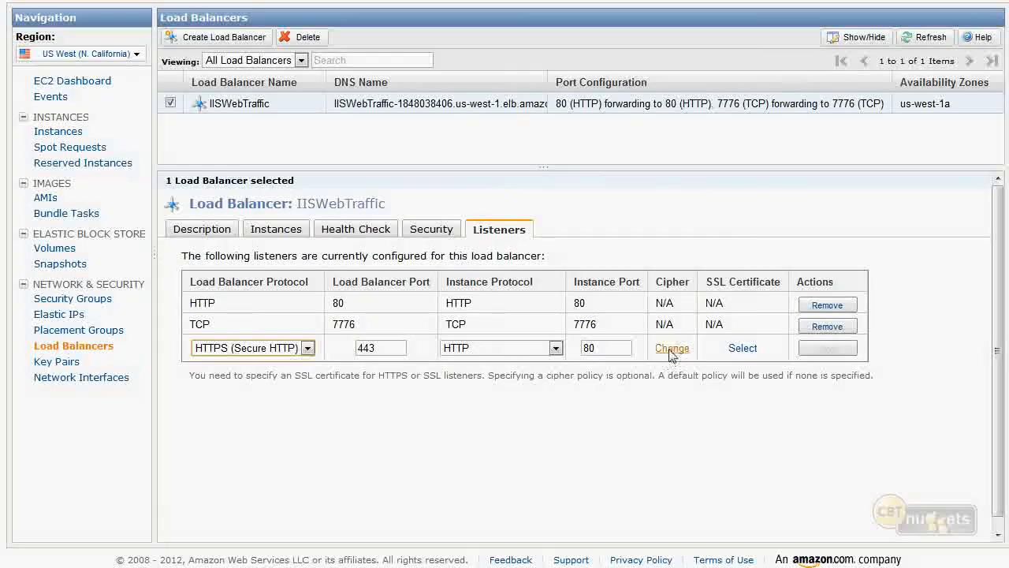
pyautogui.click(670, 349)
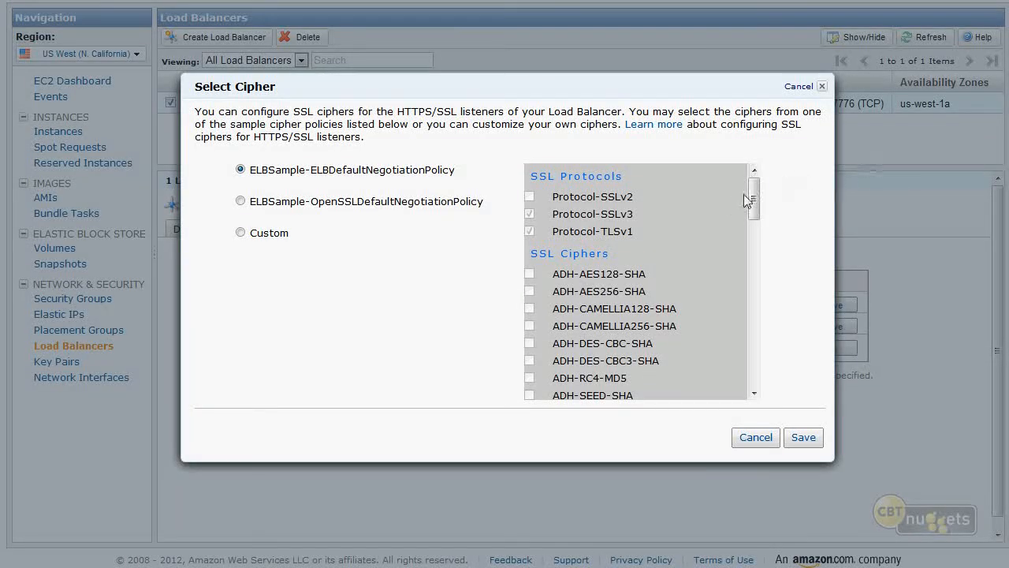
pyautogui.moveTo(758, 190); pyautogui.dragTo(759, 194)
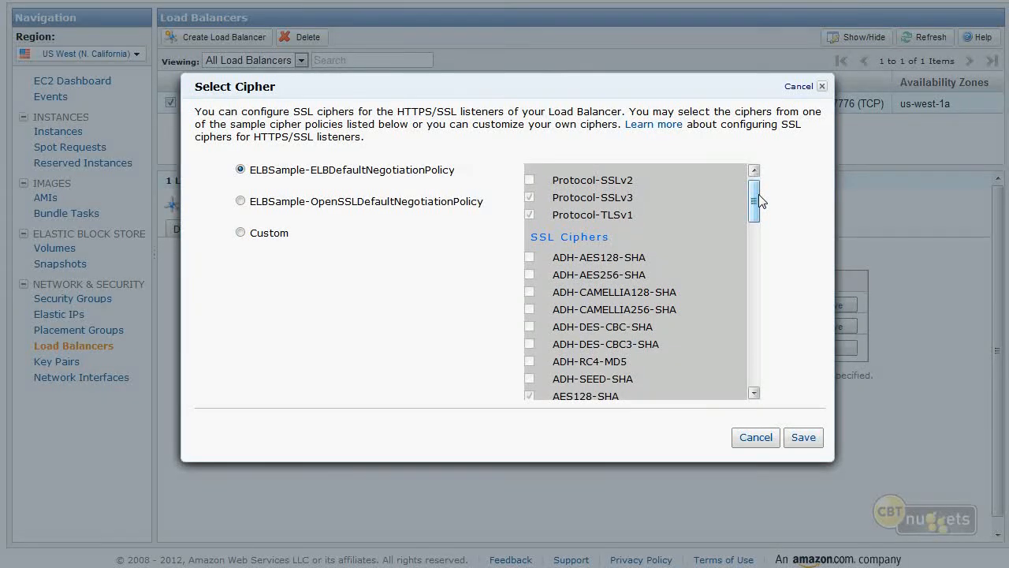
pyautogui.moveTo(759, 201); pyautogui.dragTo(753, 234)
pyautogui.moveTo(627, 280); pyautogui.dragTo(555, 268)
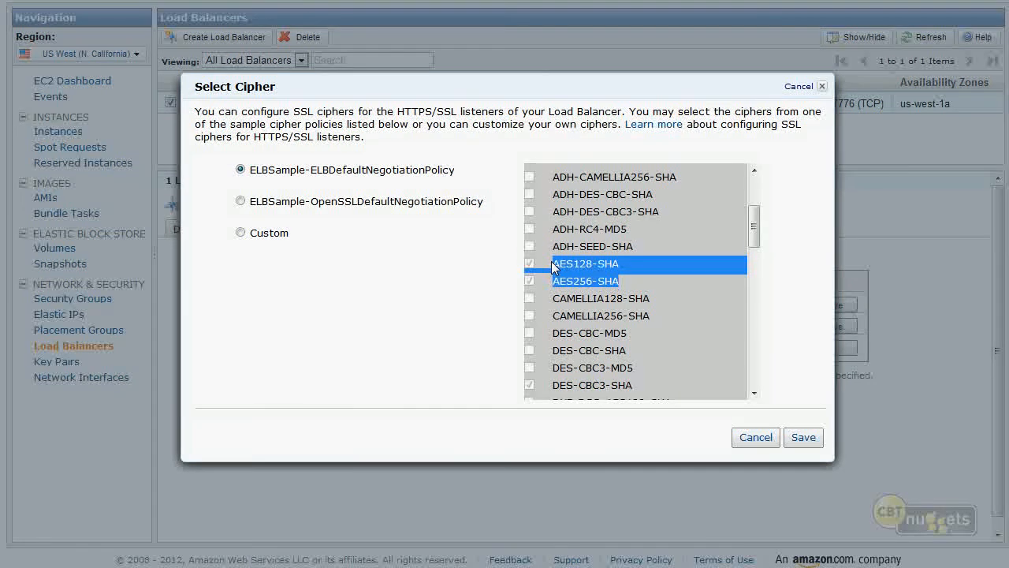
pyautogui.moveTo(753, 227); pyautogui.dragTo(754, 379)
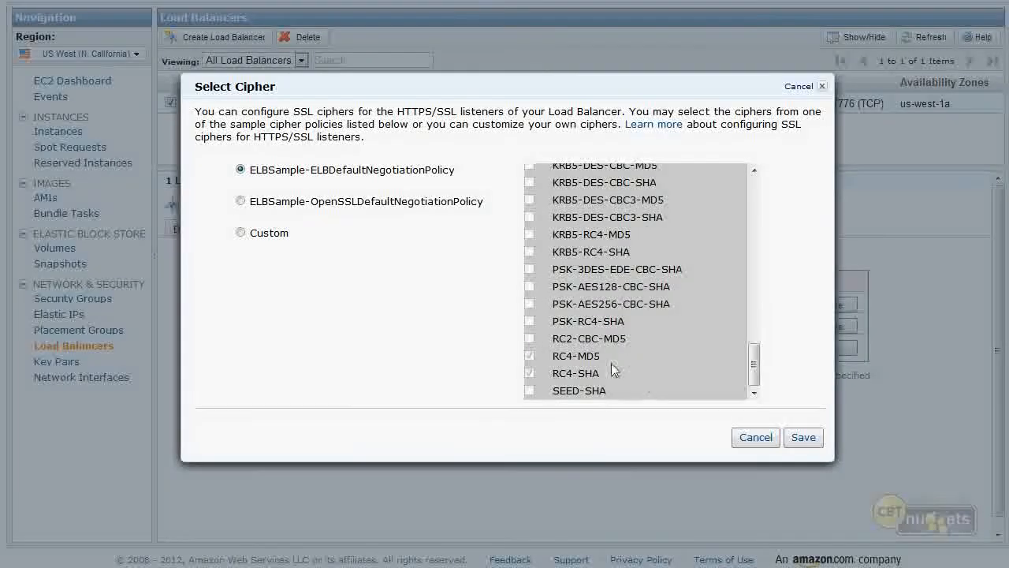
pyautogui.moveTo(609, 368); pyautogui.dragTo(531, 365)
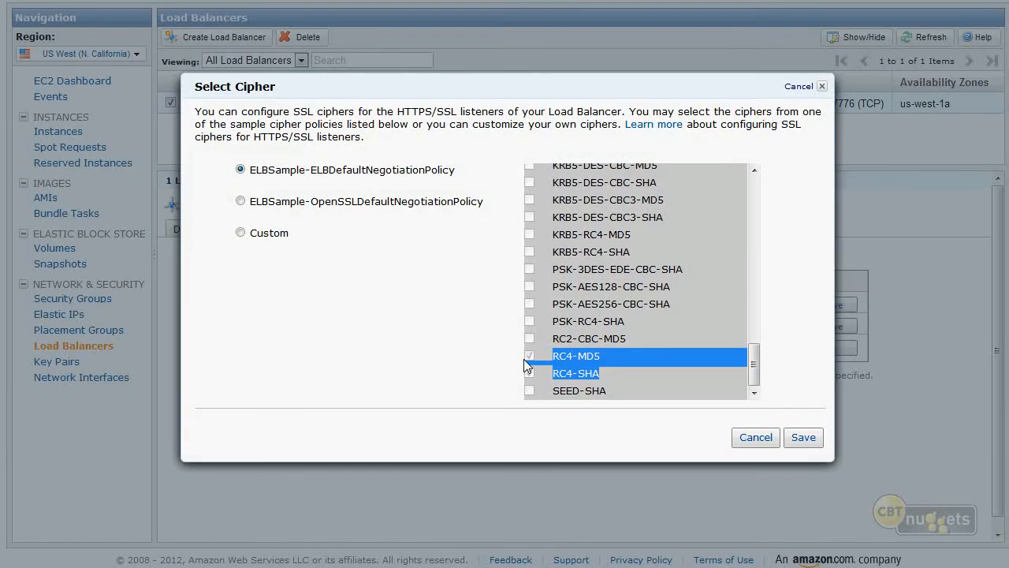
pyautogui.moveTo(755, 359); pyautogui.dragTo(761, 161)
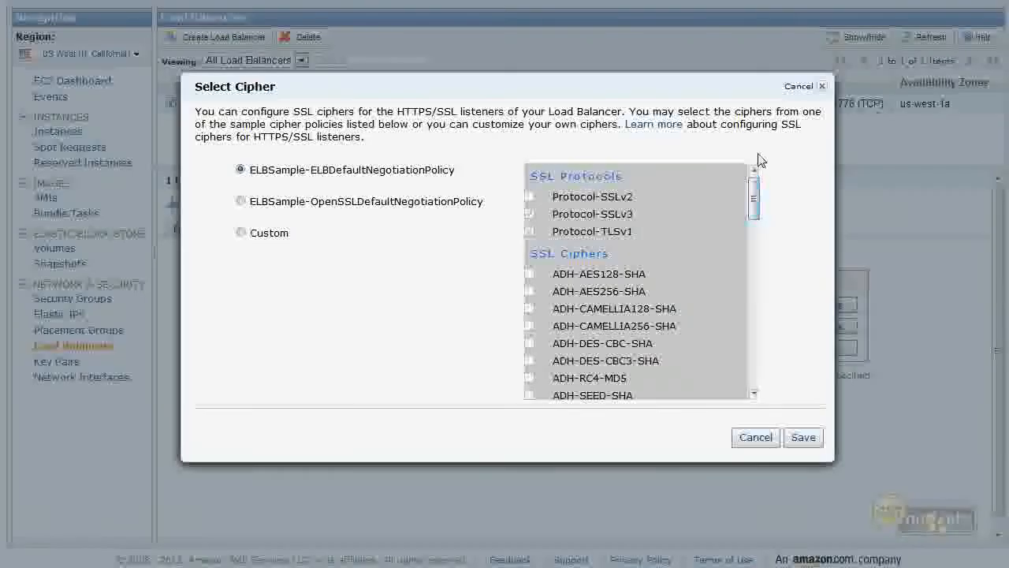
pyautogui.click(755, 441)
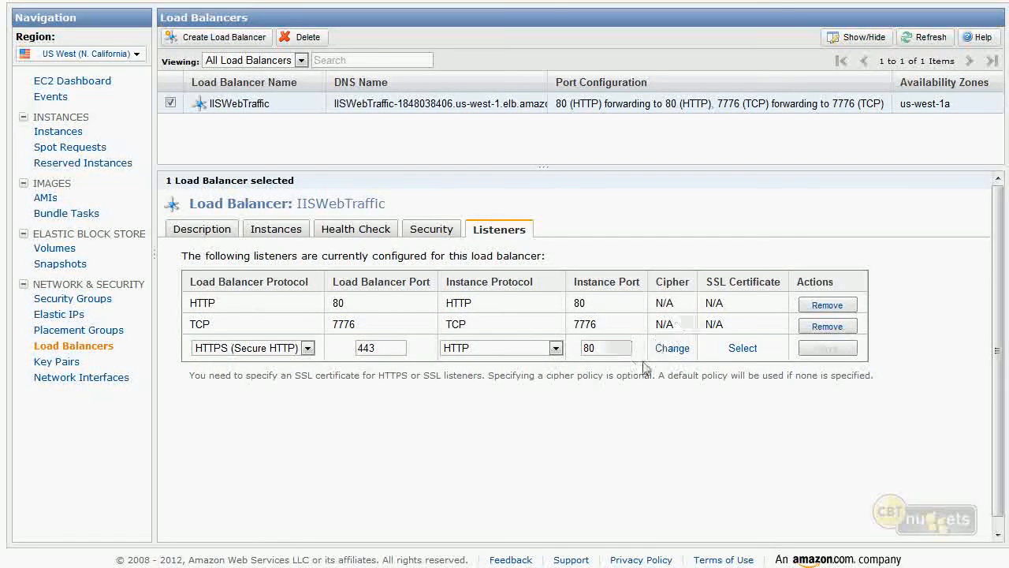
# Step: Examine the name, private key, public key and chain fields for uploading the listener's SSL certificate, and close the form without saving
pyautogui.click(743, 349)
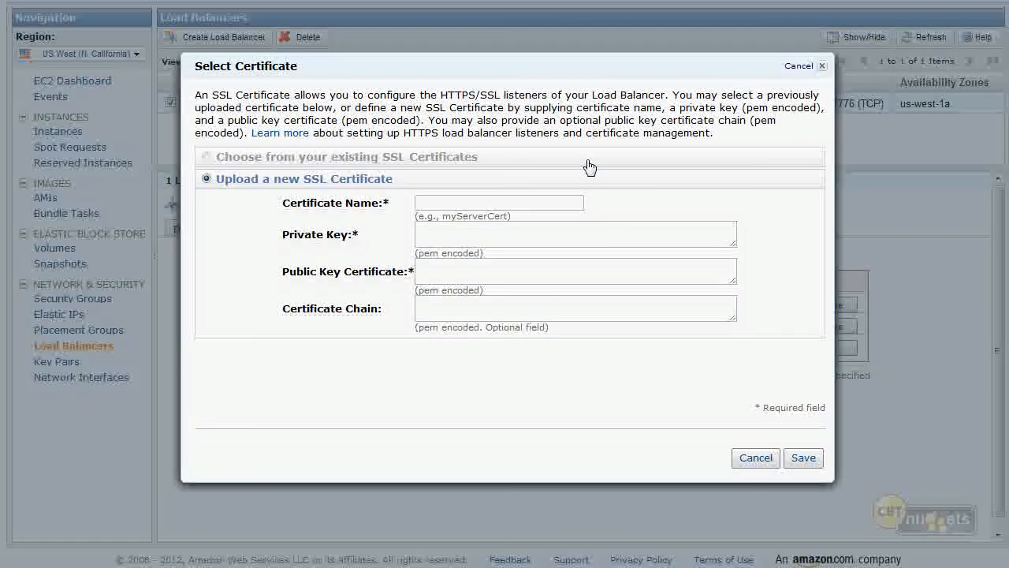
pyautogui.click(487, 204)
pyautogui.click(465, 234)
pyautogui.click(461, 274)
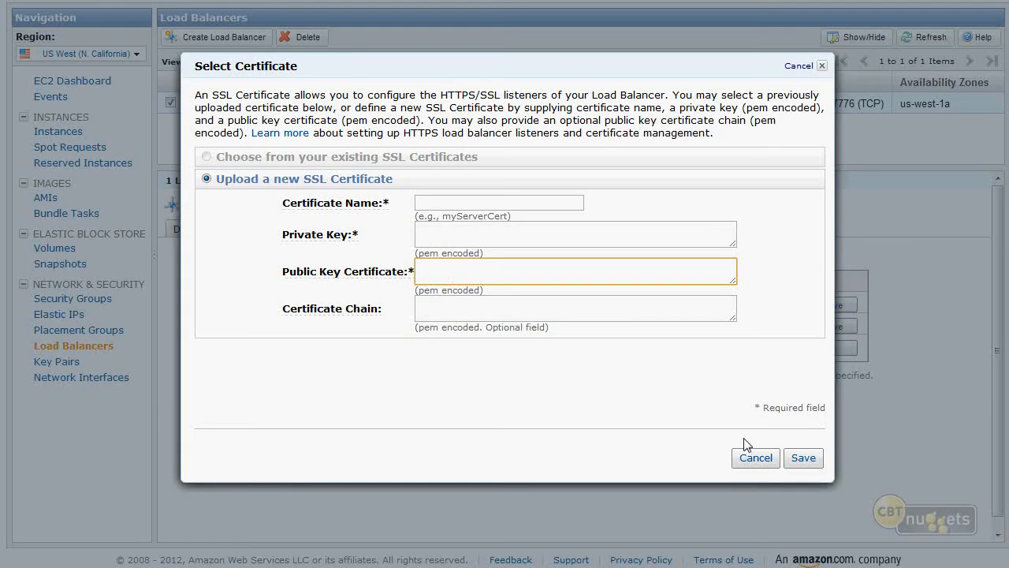
pyautogui.click(756, 462)
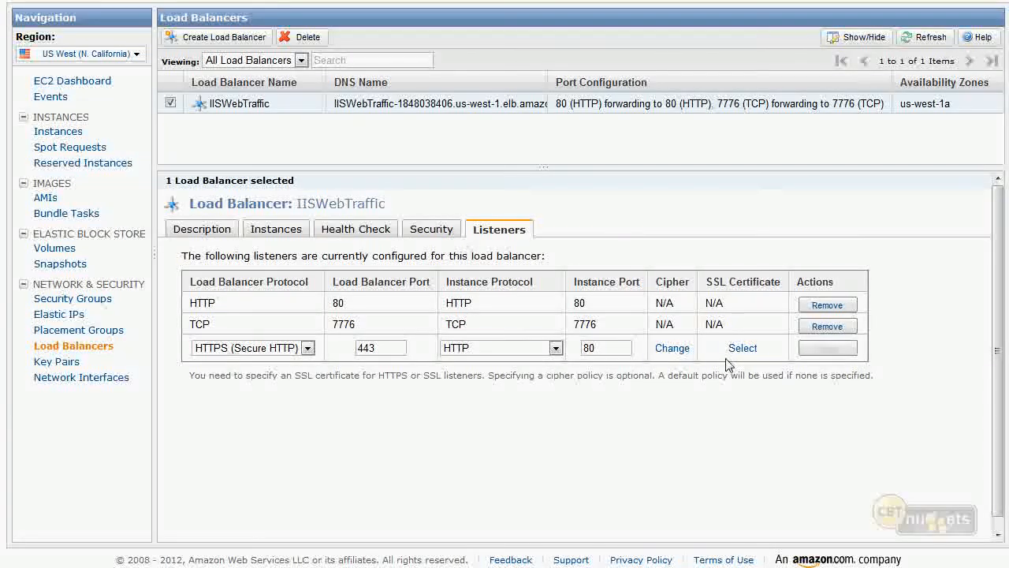
# Step: Alternate the unsaved listener's load balancer protocol between SSL and HTTPS to compare them, and leave it set to SSL (Secure TCP)
pyautogui.click(308, 348)
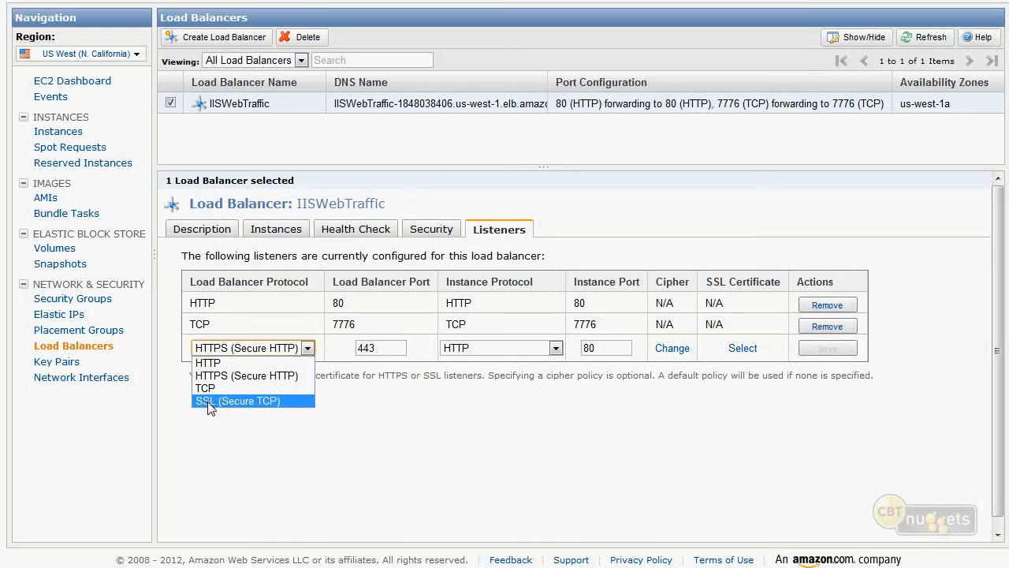
pyautogui.click(209, 402)
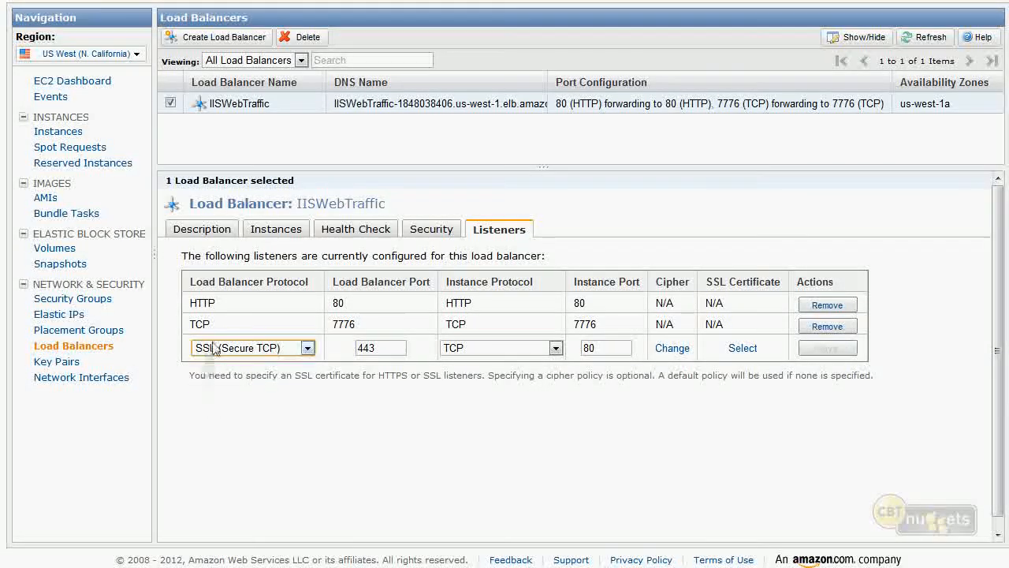
pyautogui.click(210, 349)
pyautogui.click(213, 375)
pyautogui.click(209, 348)
pyautogui.click(212, 398)
pyautogui.click(211, 348)
pyautogui.click(213, 375)
pyautogui.click(209, 348)
pyautogui.click(216, 401)
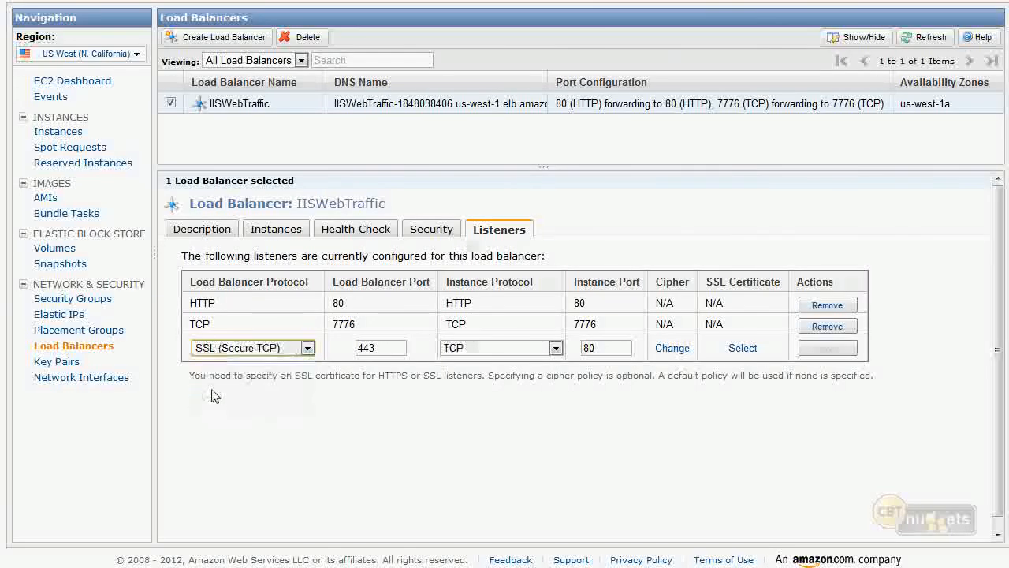
pyautogui.click(215, 347)
pyautogui.click(206, 372)
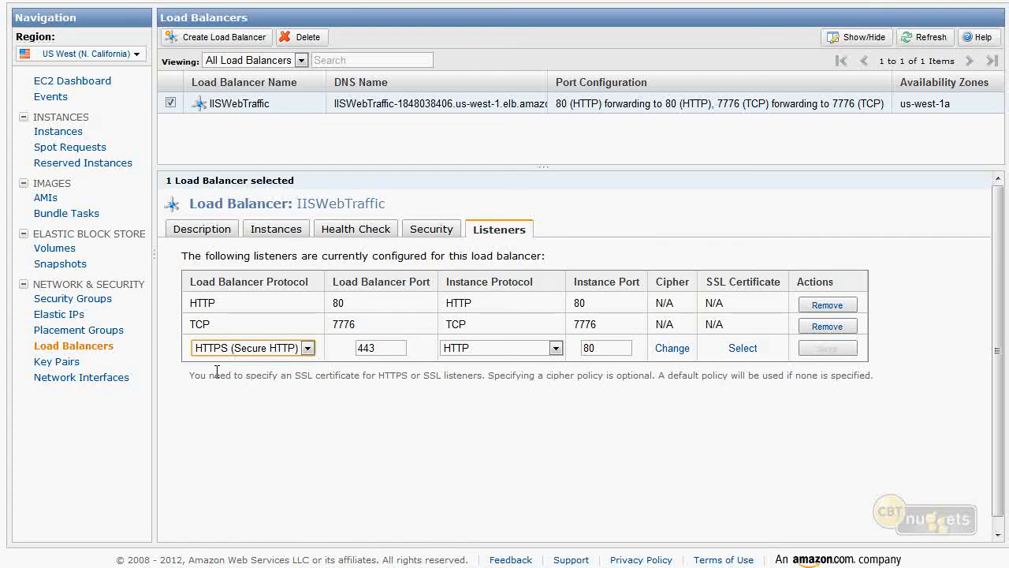
pyautogui.click(233, 348)
pyautogui.click(215, 404)
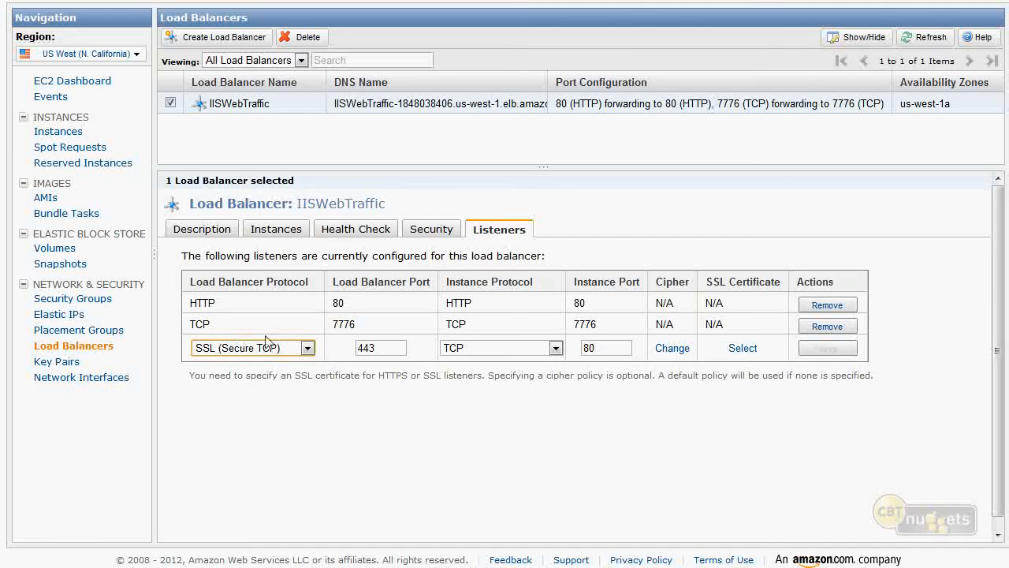
# Step: Set the load balancer port of the unsaved SSL listener to 22
pyautogui.click(377, 345)
pyautogui.doubleClick(589, 348)
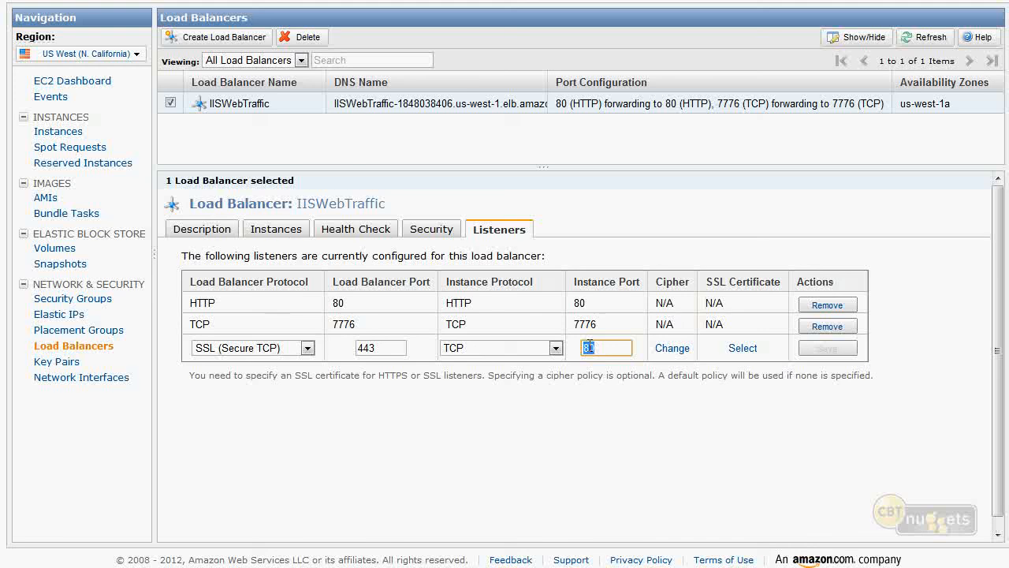
pyautogui.doubleClick(382, 349)
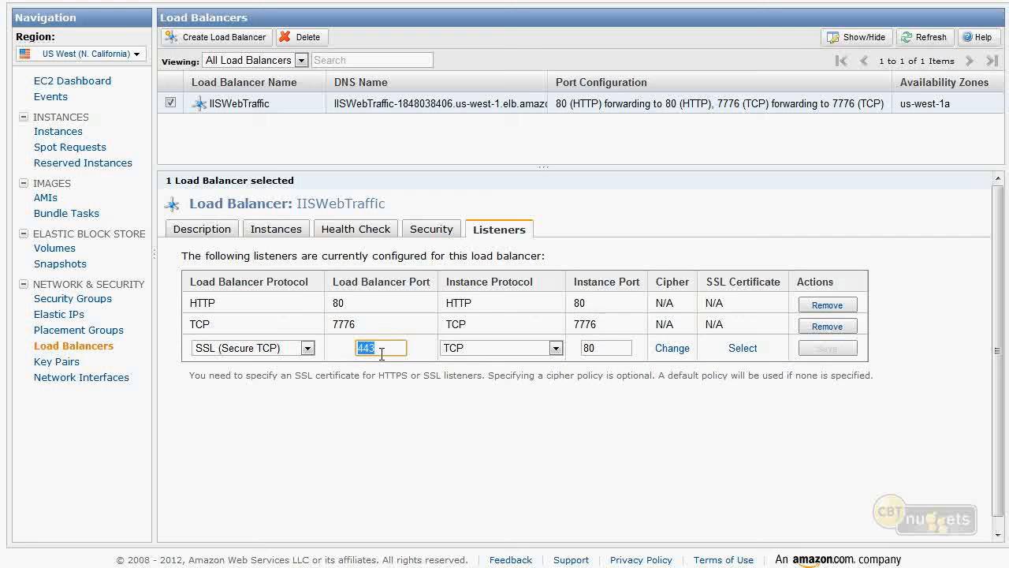
pyautogui.write('22')
pyautogui.click(584, 348)
# Step: Set the unsaved SSL listener's load balancer port to 8000 and select its instance port for editing
pyautogui.doubleClick(363, 348)
pyautogui.press('BackSpace')
pyautogui.write('8000')
pyautogui.doubleClick(582, 352)
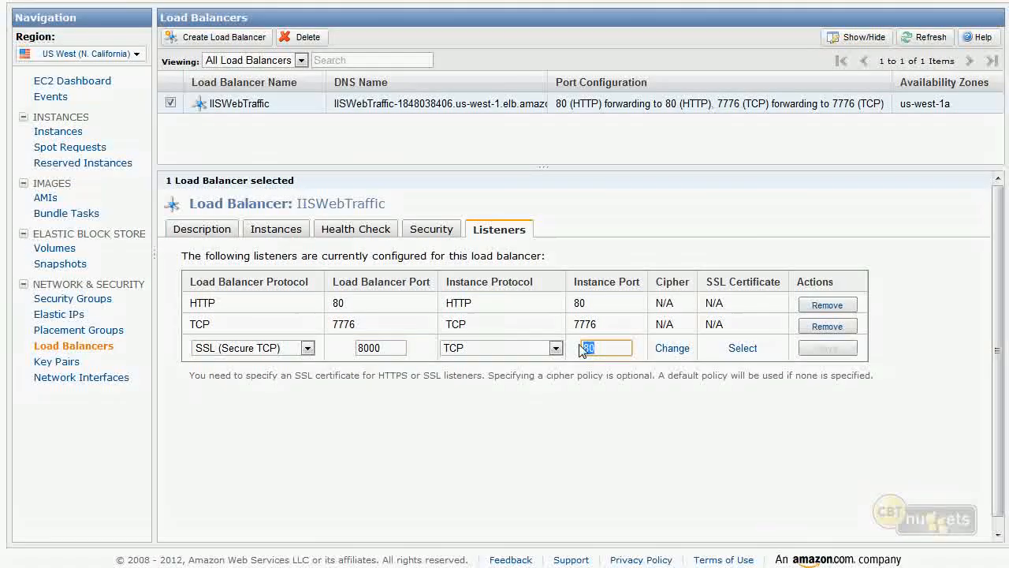